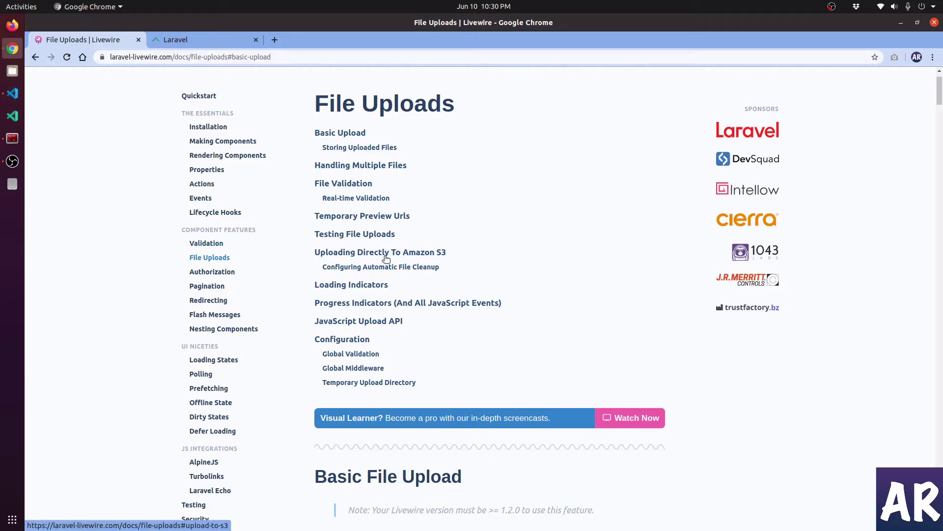
scroll(393, 303, "down", 3)
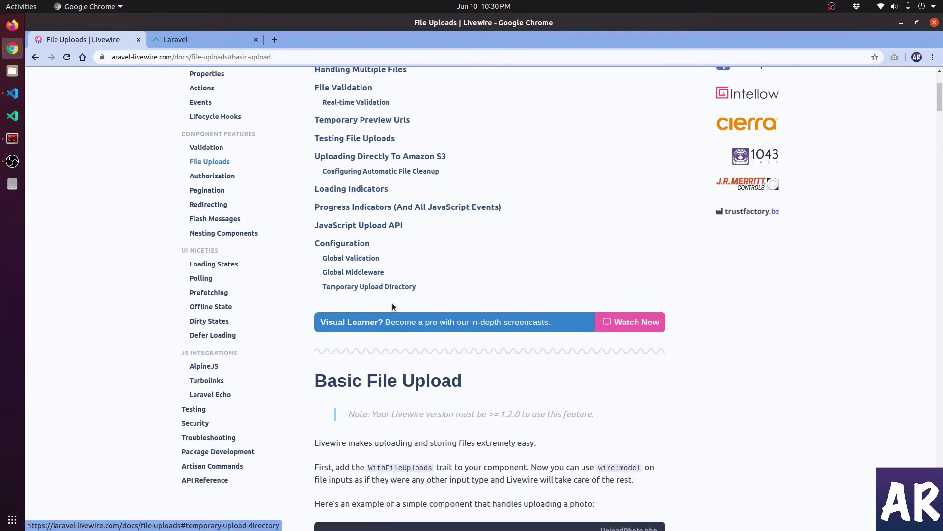
scroll(392, 303, "down", 3)
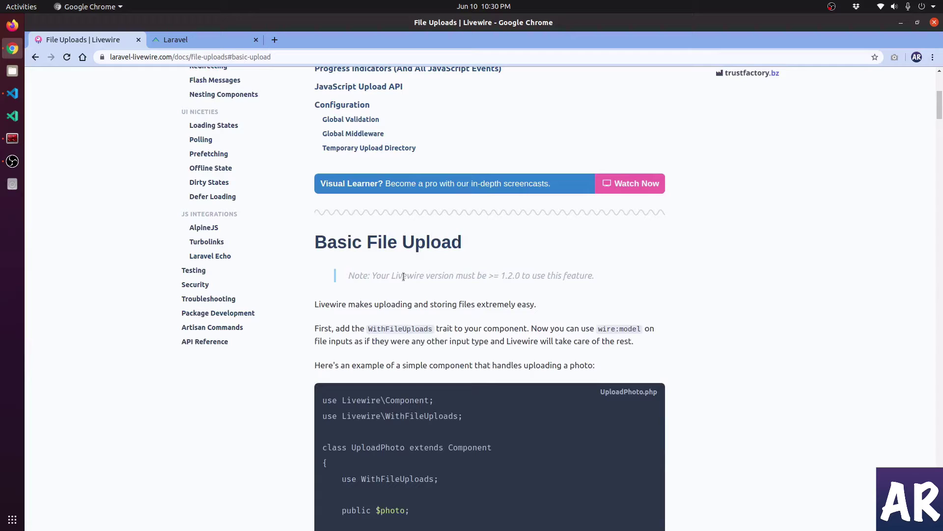
Highlight the Livewire version requirement note under Basic File Upload.
left_click_drag(391, 276, 507, 272)
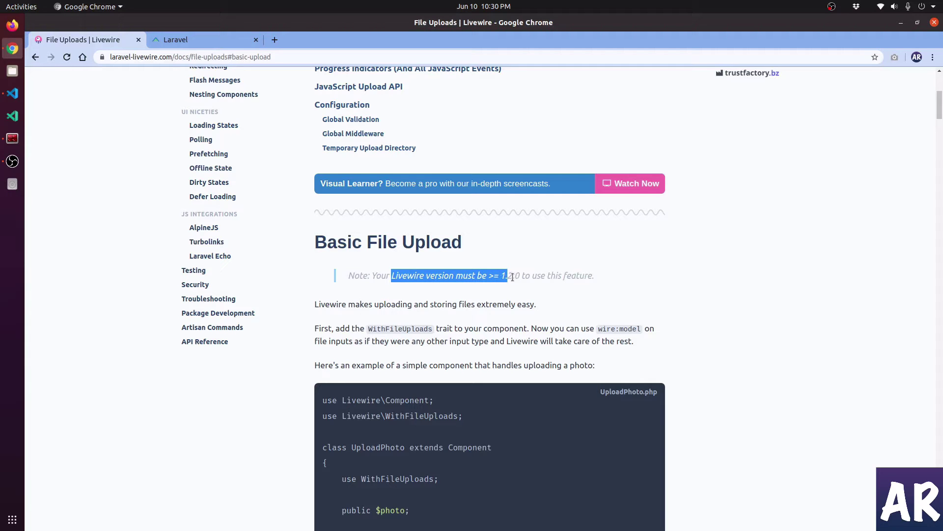
Close open editors and save composer.json with the livewire constraint changed to ^1.2.
left_click(12, 93)
left_click(414, 175)
key("ctrl+k")
key("w")
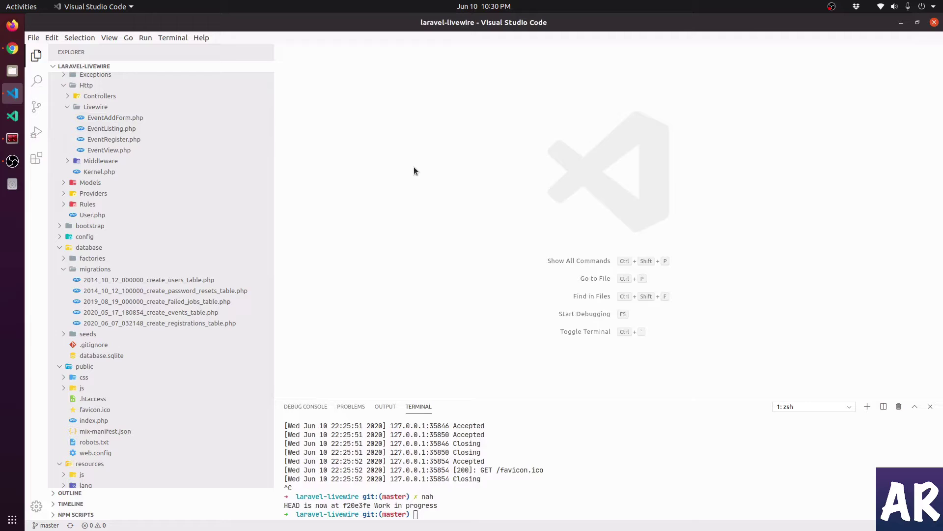
key("ctrl+j")
key("ctrl+p")
type("compo")
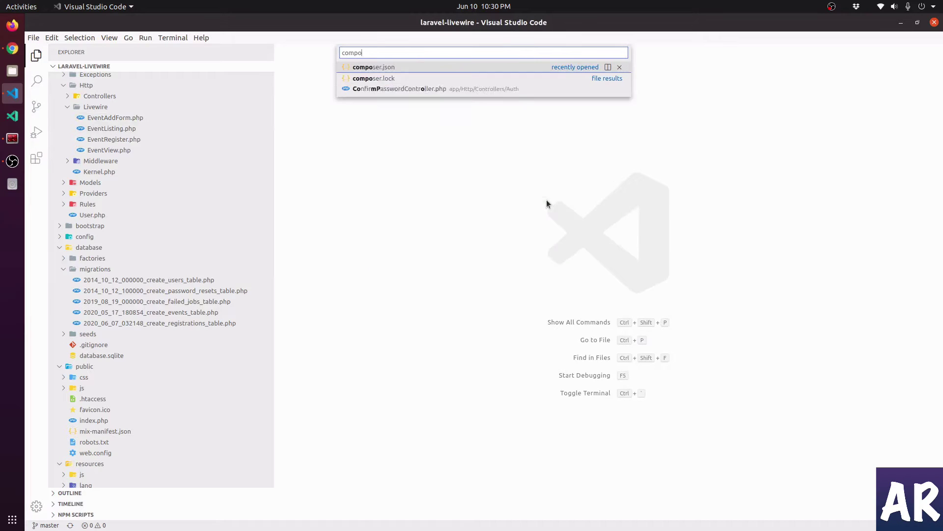
key("Return")
scroll(546, 200, "down", 2)
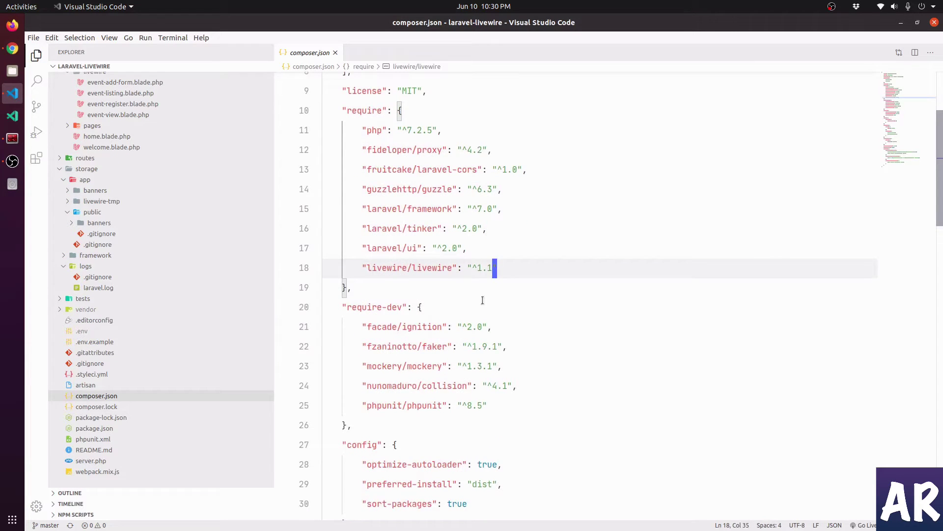
left_click_drag(499, 268, 492, 267)
type("2")
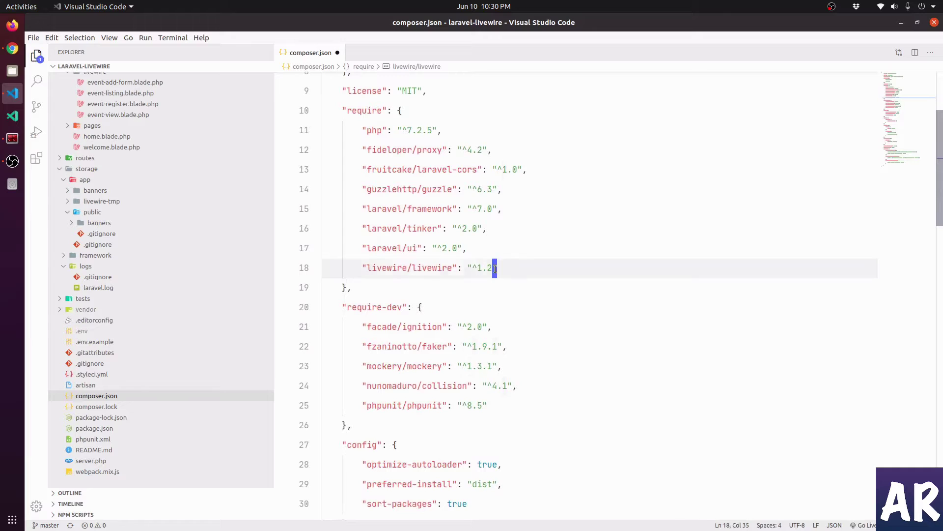
key("ctrl+s")
key("ctrl+s")
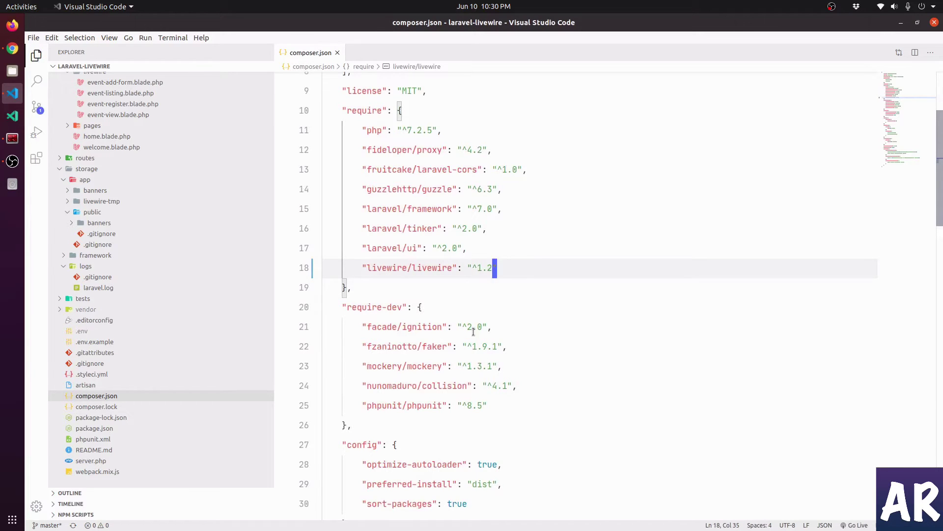
key("ctrl+grave")
key("ctrl+grave")
Run composer update in the terminal's right pane.
left_click(13, 138)
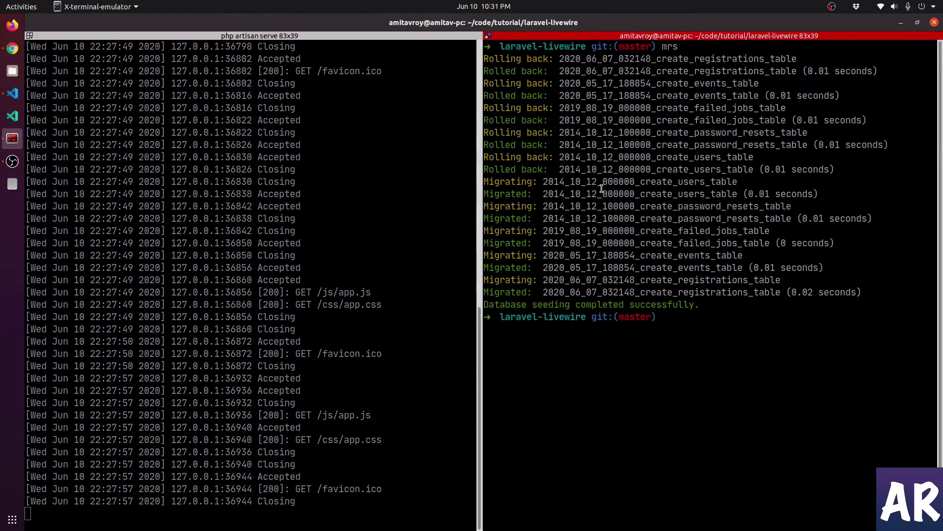
type("composer update")
key("Return")
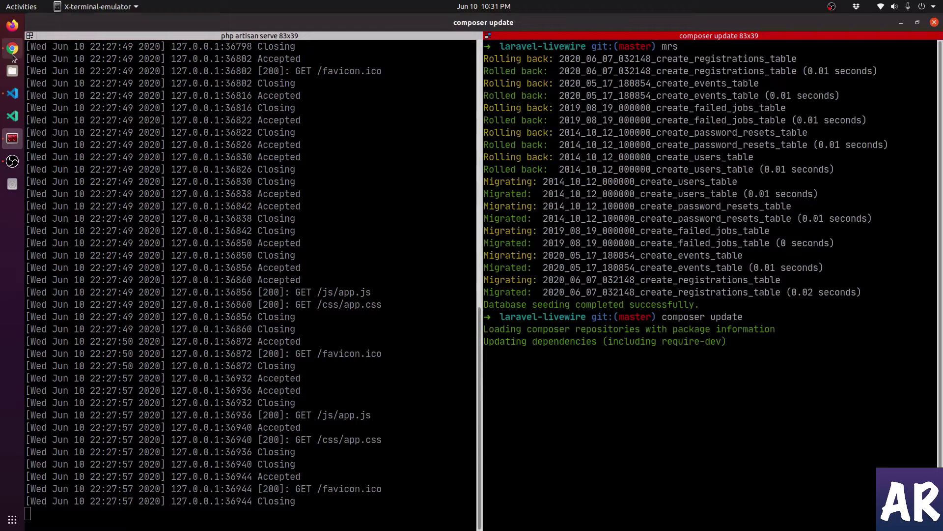
Highlight WithFileUploads in the docs paragraph and the 'use WithFileUploads;' example line.
left_click(13, 50)
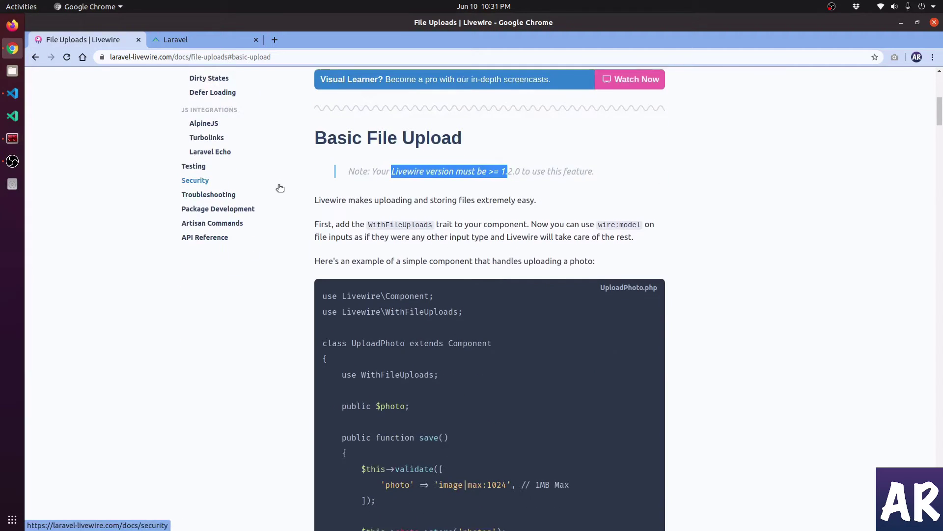
scroll(280, 188, "down", 4)
scroll(368, 184, "up", 1)
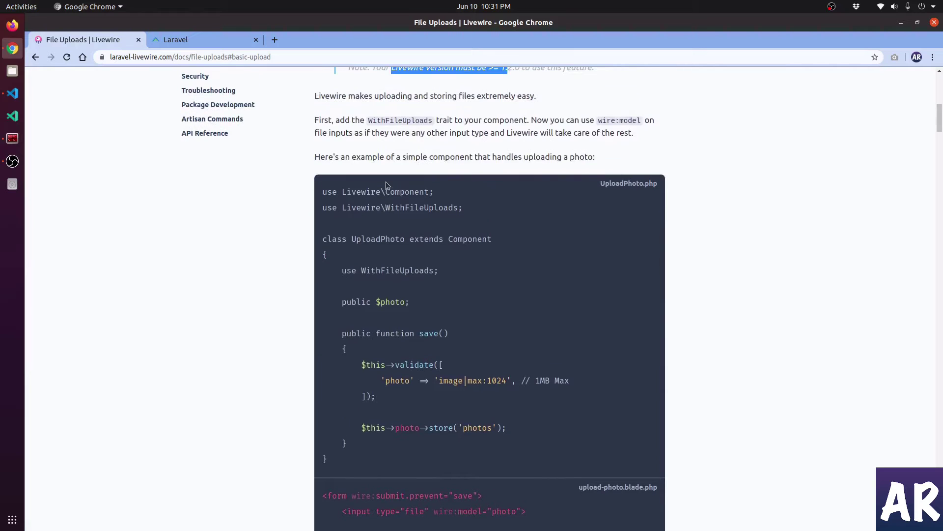
double_click(400, 119)
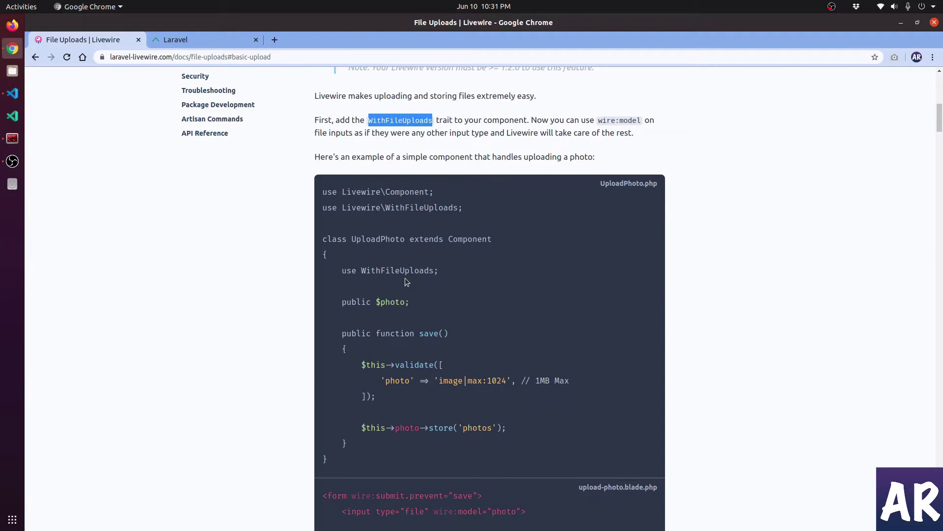
left_click_drag(342, 270, 462, 281)
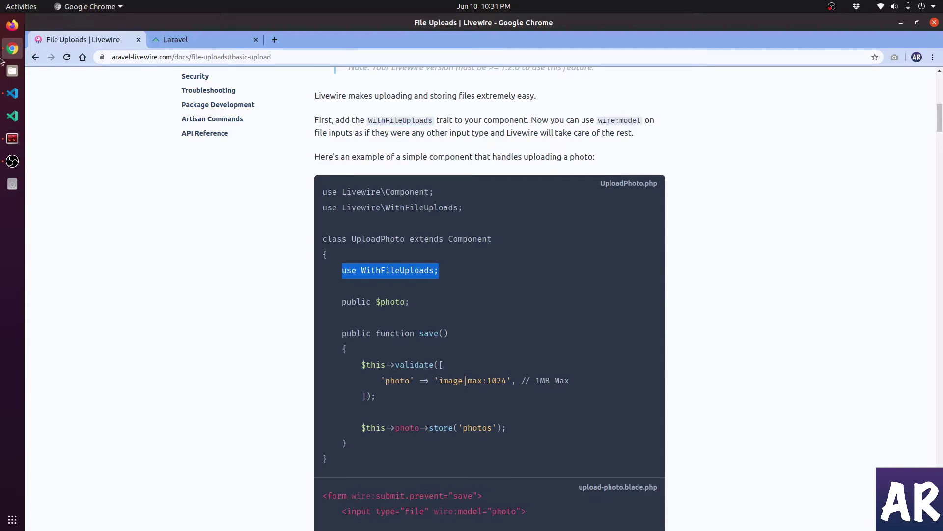
Close composer.json and open EventAddForm.php and event-add-form.blade.php.
left_click(11, 93)
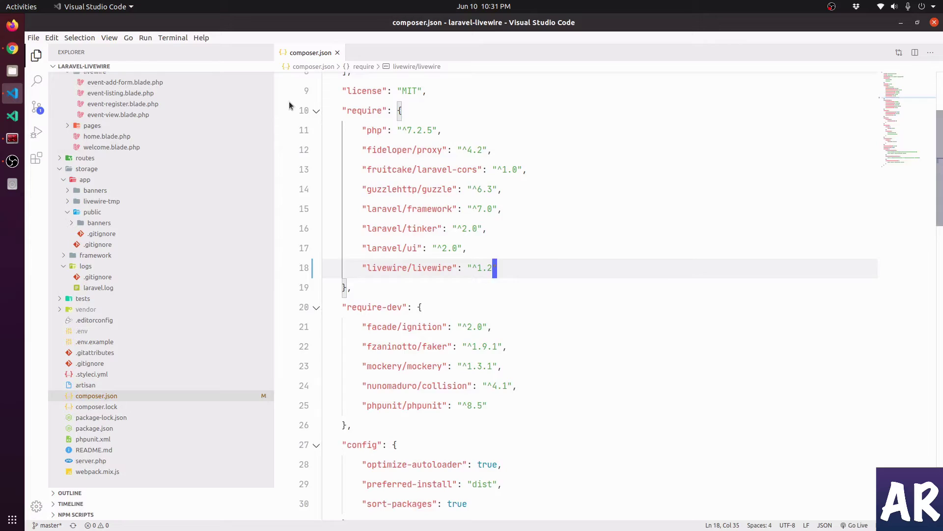
key("ctrl+w")
key("ctrl+p")
type("Addfor")
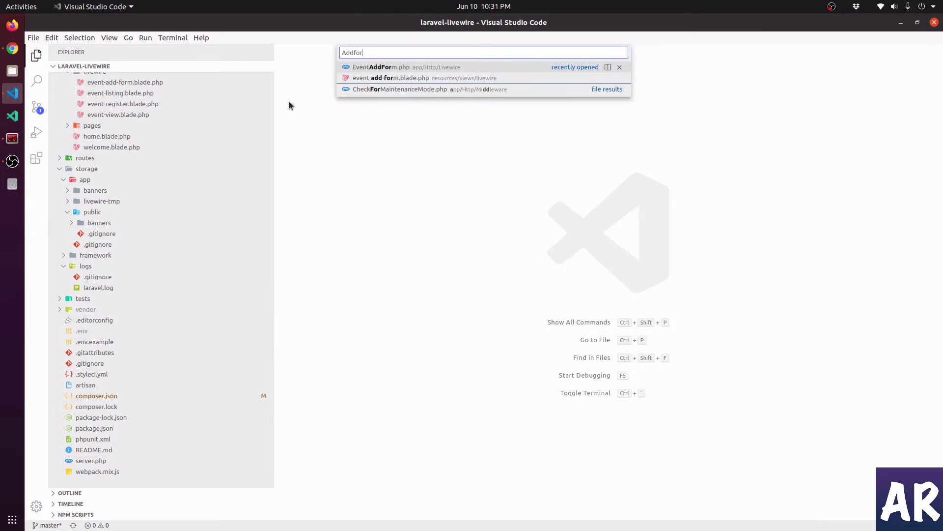
type("m")
key("Return")
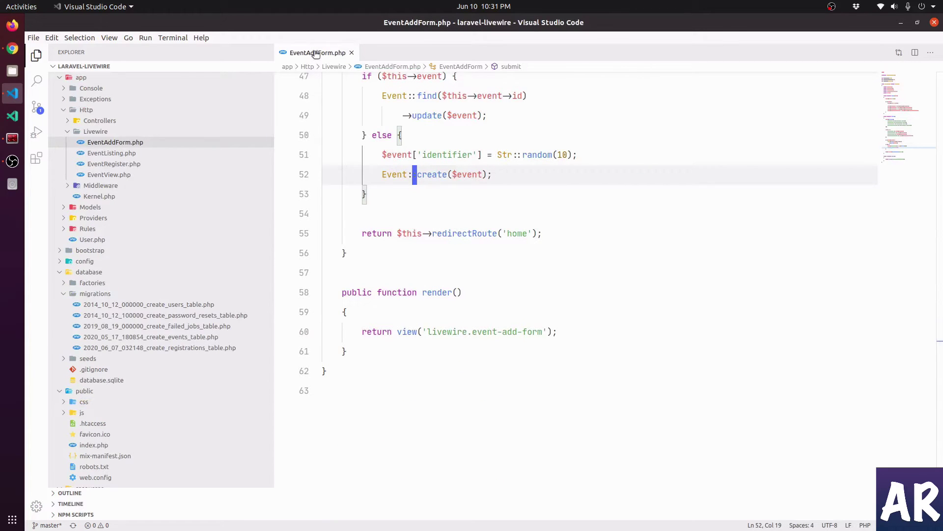
key("ctrl+p")
type("addo")
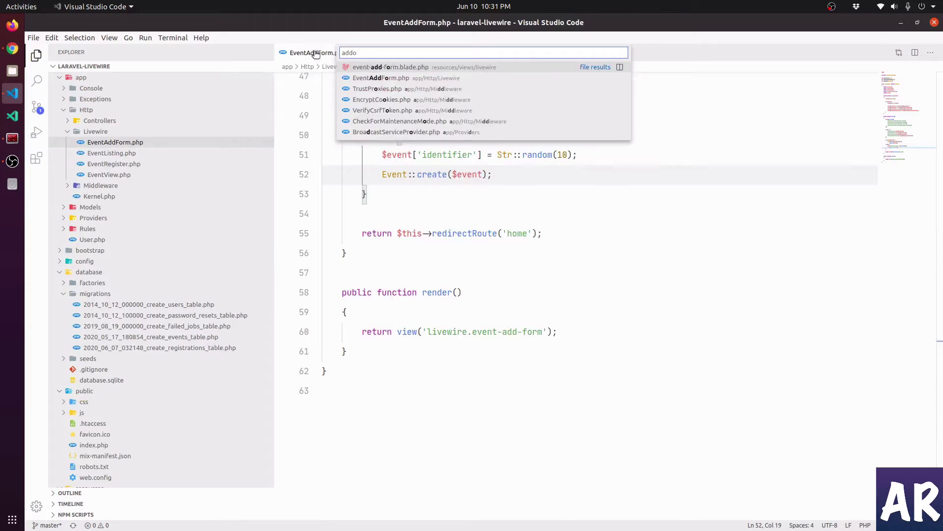
type("form")
key("Return")
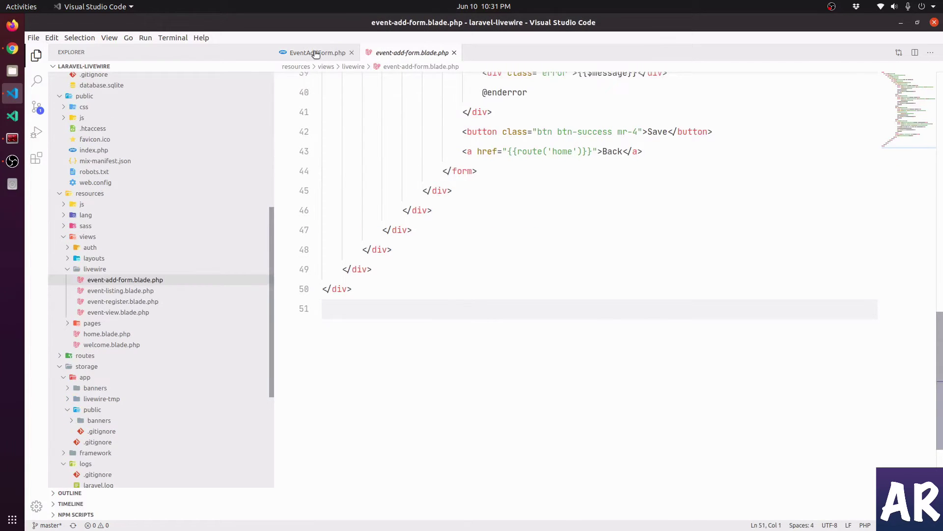
left_click(317, 53)
scroll(408, 235, "up", 3)
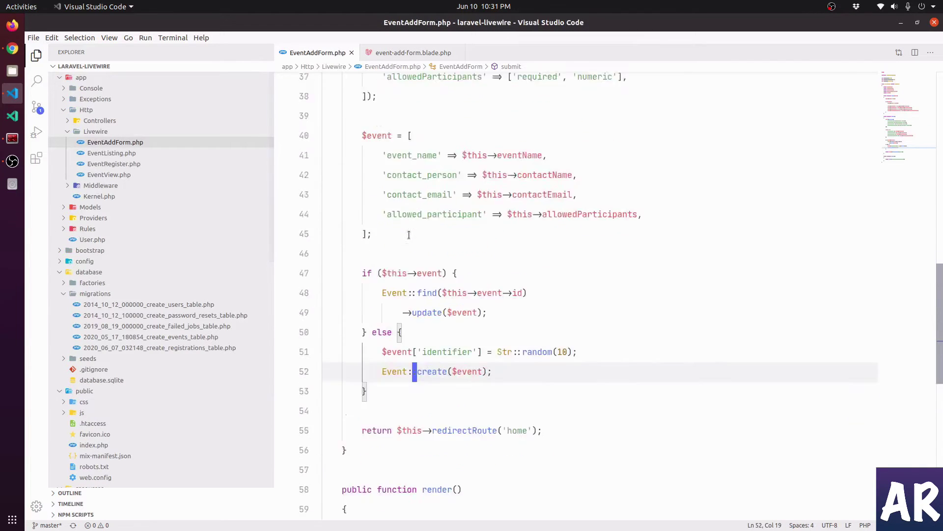
scroll(408, 235, "up", 5)
scroll(409, 234, "up", 5)
Add 'use WithFileUploads;' in the class and import Livewire\WithFileUploads at the top.
left_click(402, 136)
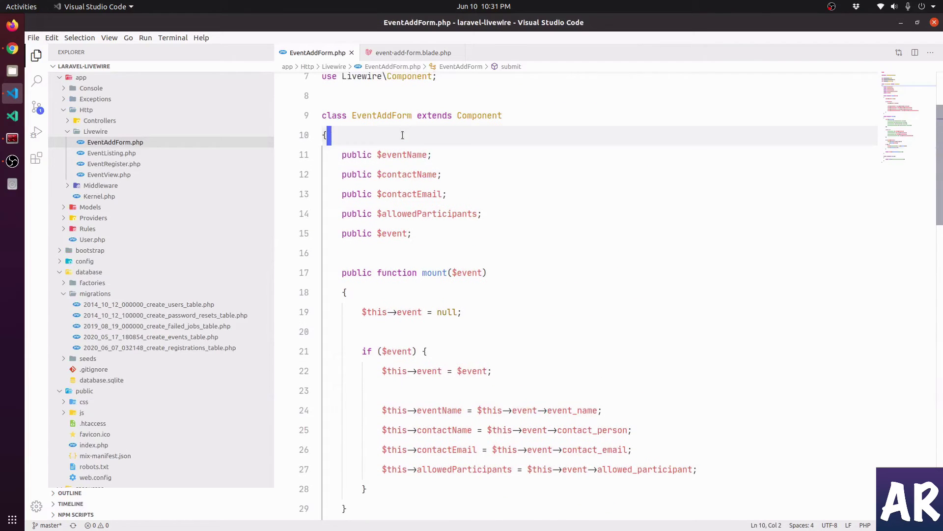
key("Return")
type("use WithFileUploads;")
key("Return")
left_click(405, 154)
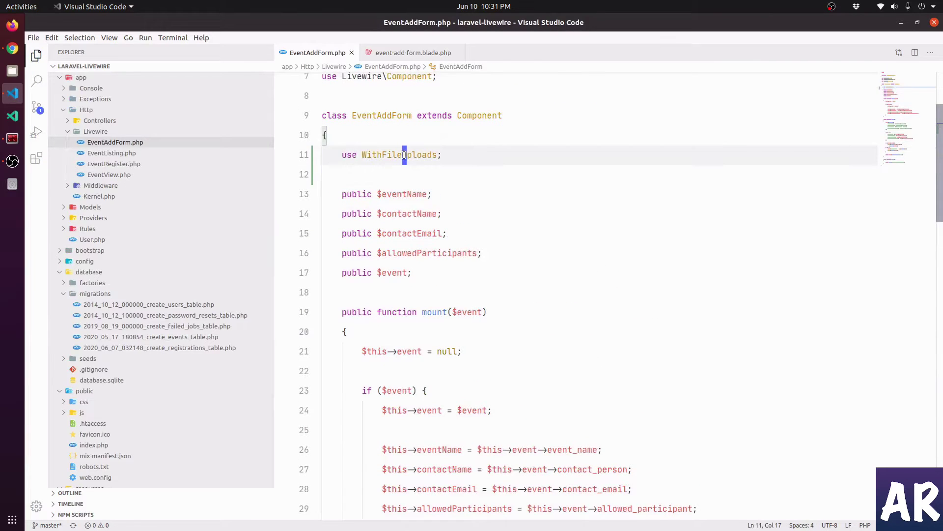
key("ctrl+alt+i")
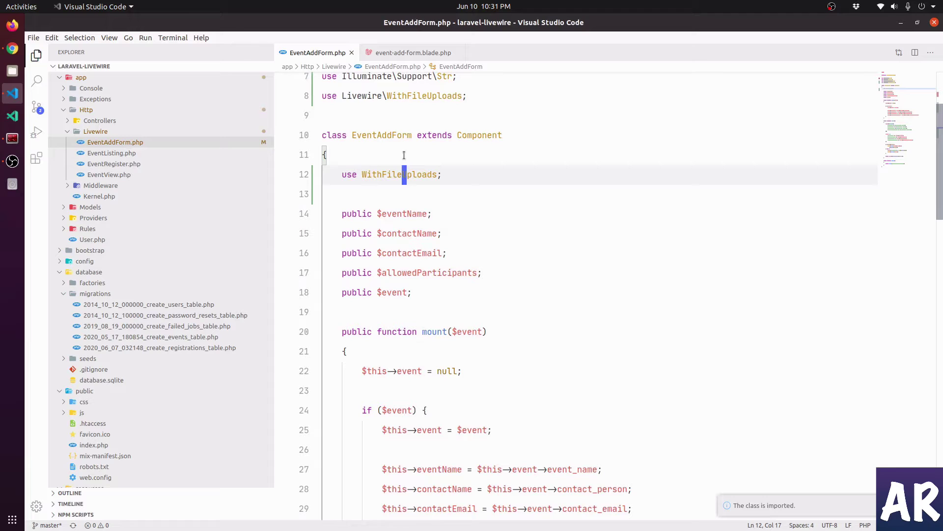
left_click(403, 96)
key("alt+Tab")
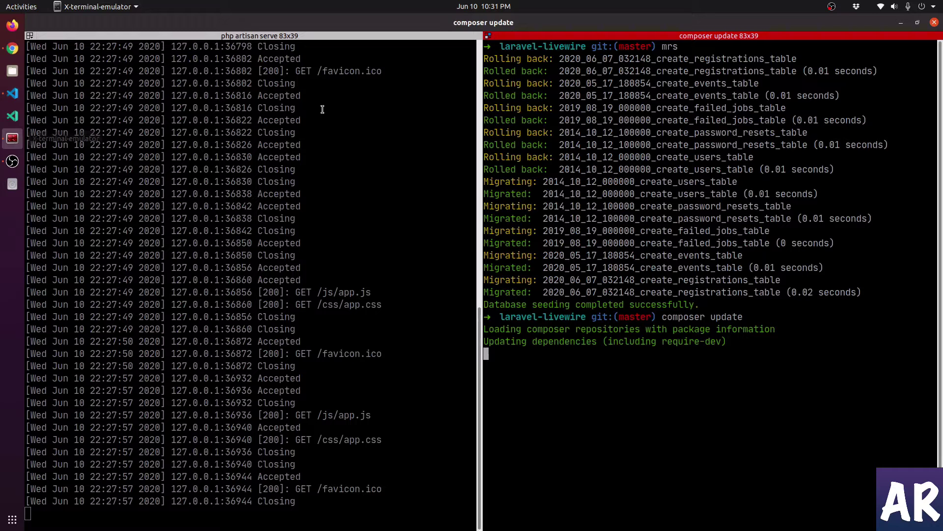
key("alt+Tab")
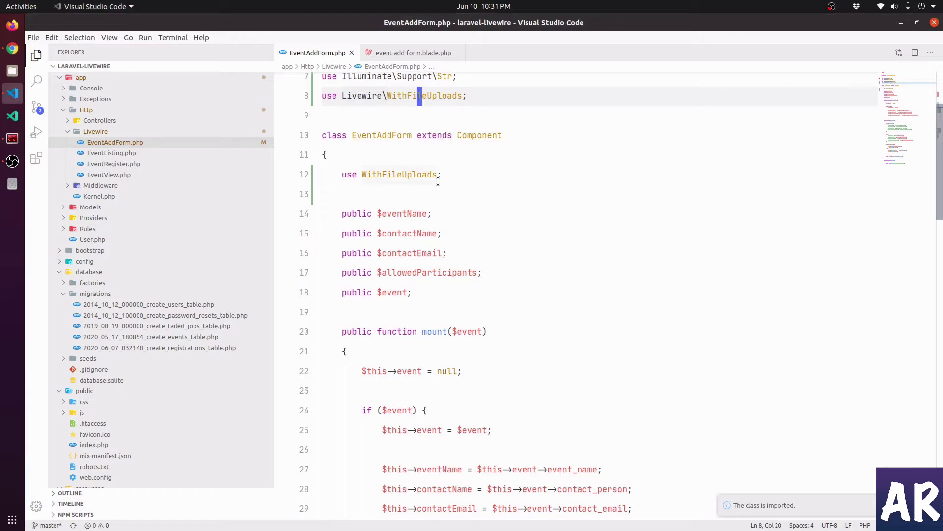
scroll(442, 192, "down", 2)
scroll(354, 102, "up", 3)
left_click(438, 96)
mouse_move(438, 96)
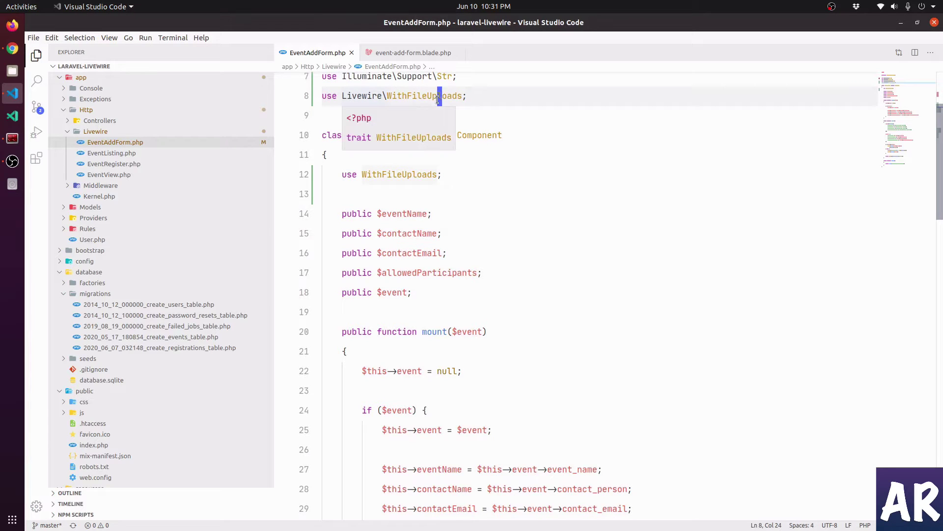
key("End")
scroll(431, 287, "down", 4)
scroll(431, 288, "down", 2)
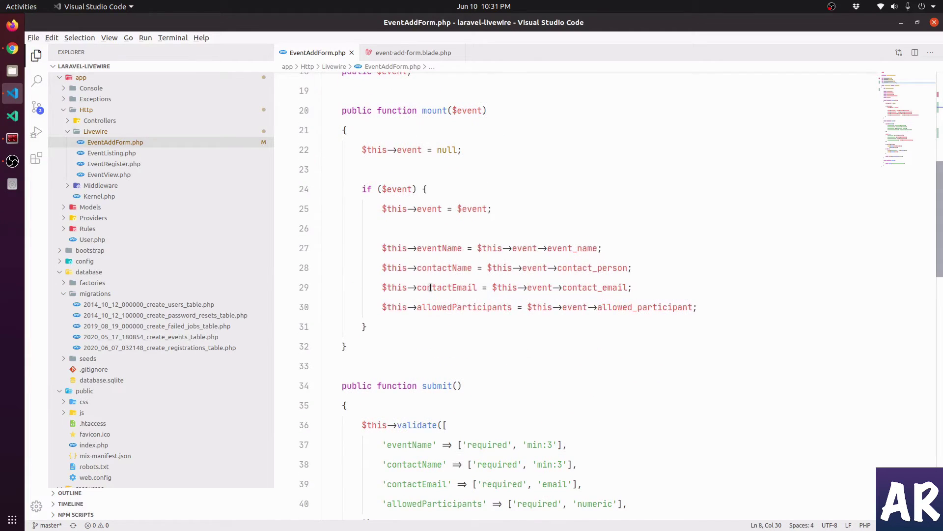
Select $this->photo->store('photos'); in the docs example, then return to EventAddForm.php.
key("alt+Tab")
key("Tab")
scroll(441, 260, "down", 1)
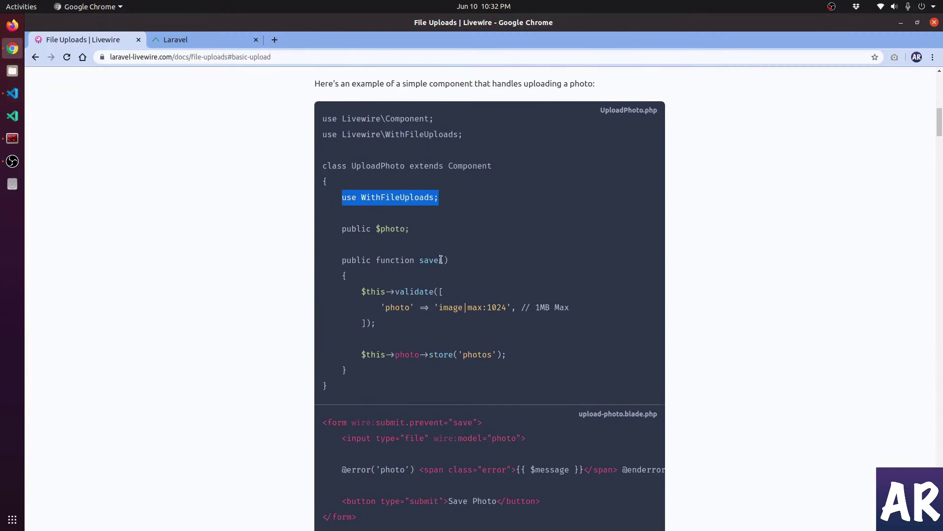
scroll(442, 259, "down", 1)
left_click_drag(361, 272, 507, 272)
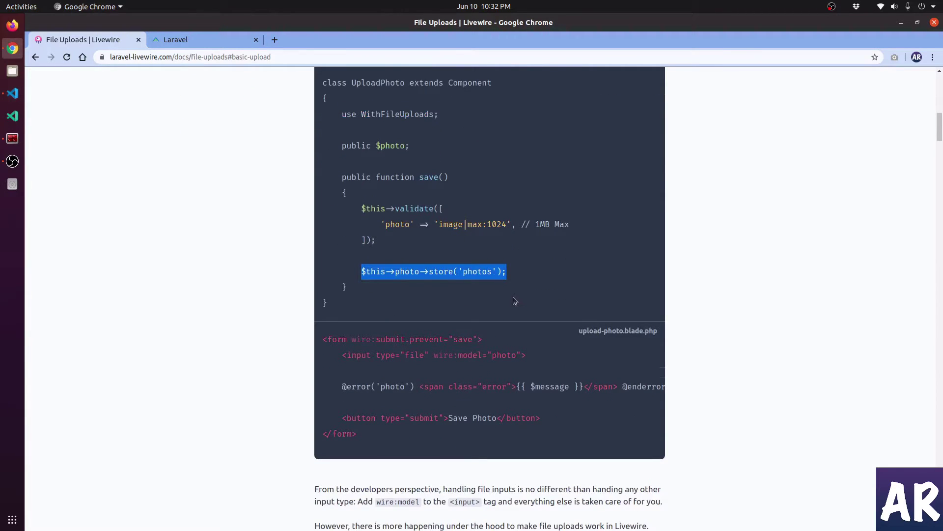
left_click(419, 274)
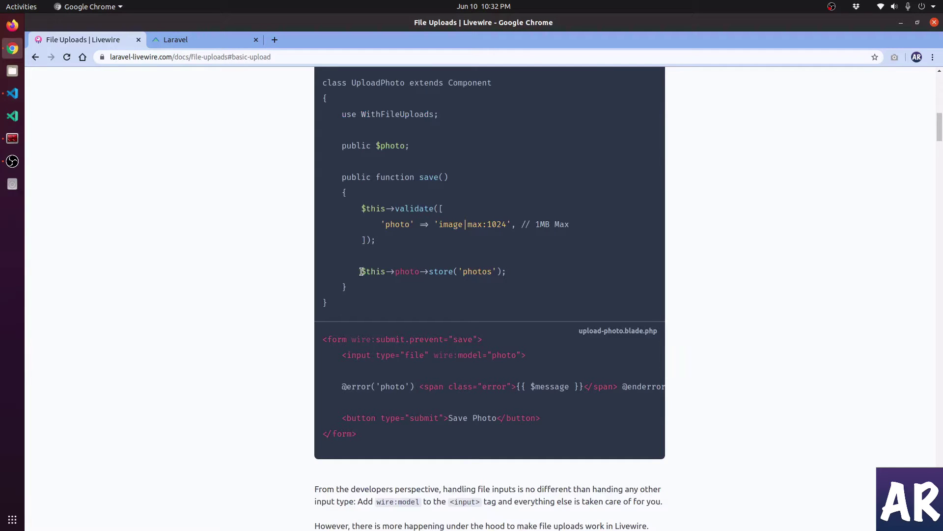
left_click_drag(361, 272, 530, 276)
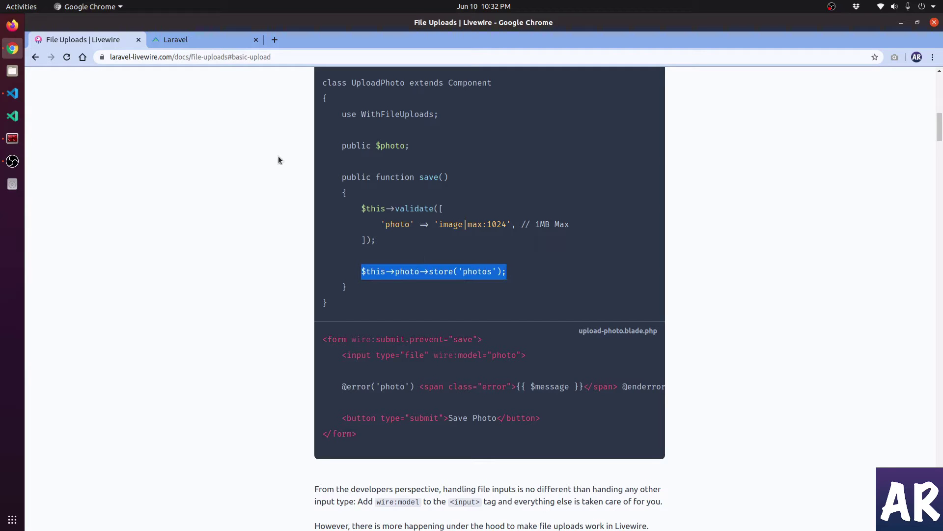
key("alt+Tab")
scroll(464, 197, "down", 3)
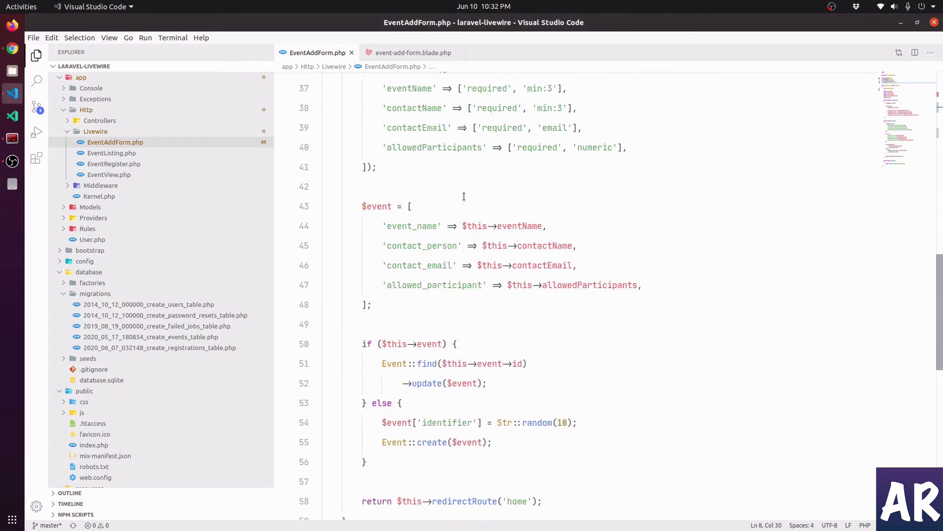
scroll(463, 197, "down", 1)
Add the 'banner' => ['required','file'] validation rule and save.
left_click(664, 251)
key("Return")
type("'")
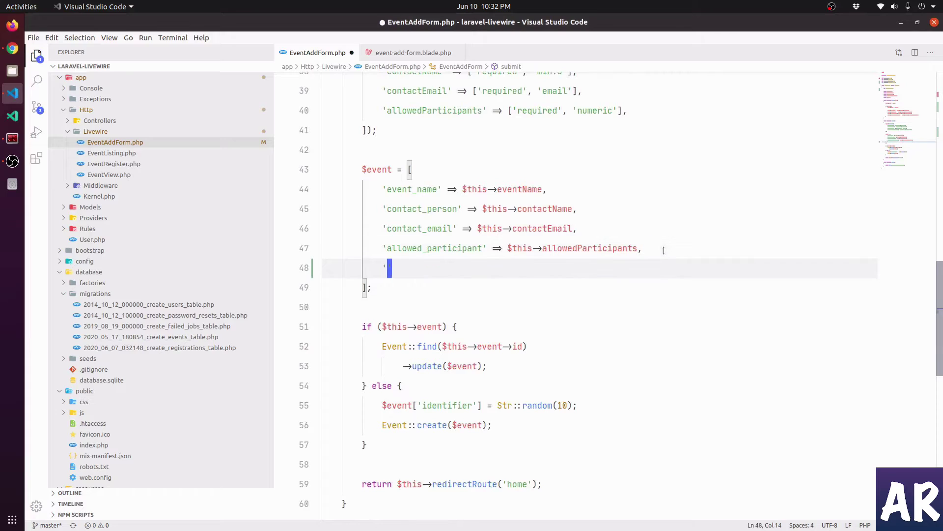
type("banner")
type("' => [")
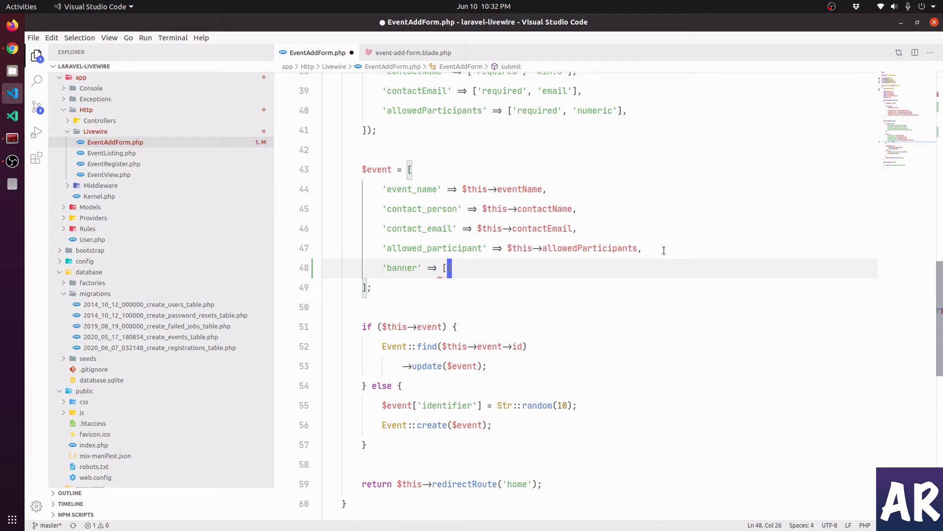
key("BackSpace")
key("shift+Home")
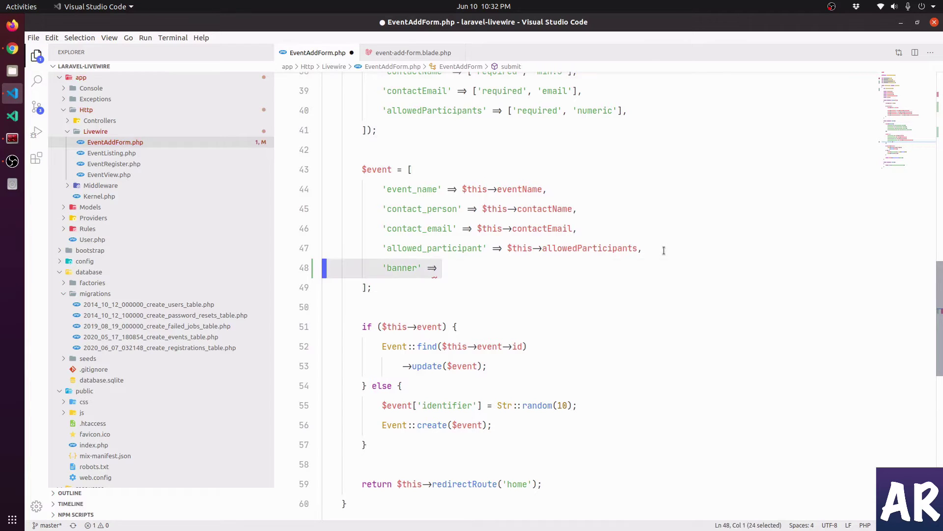
key("BackSpace")
key("BackSpace")
scroll(663, 251, "up", 2)
scroll(649, 244, "up", 2)
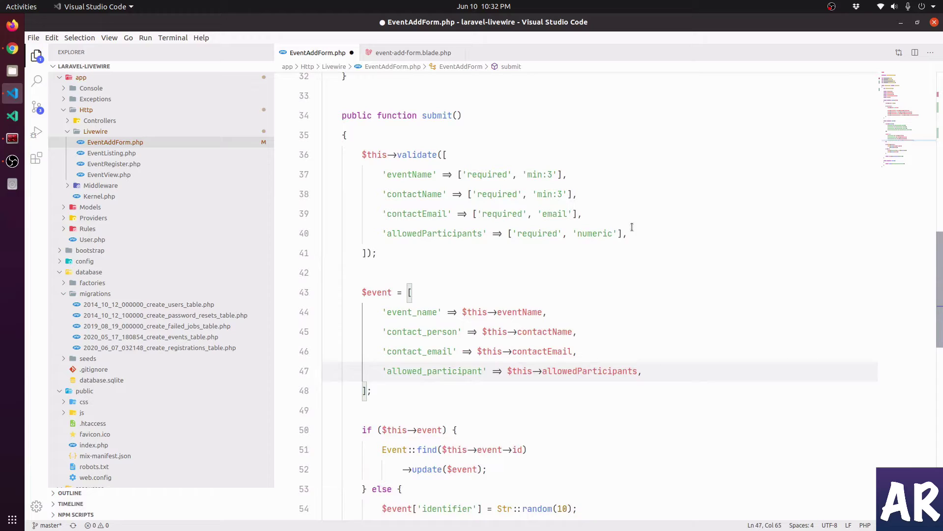
left_click(632, 233)
key("Return")
type("'banne")
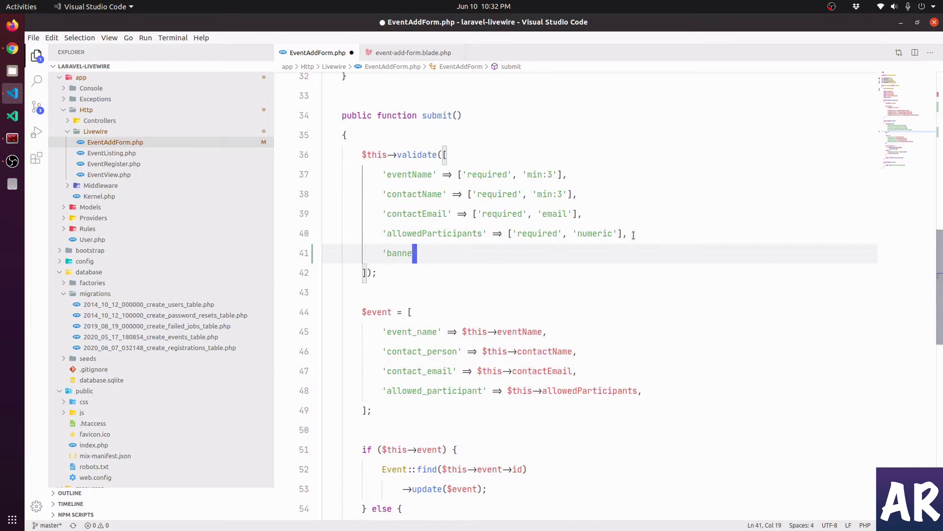
type("r' => ")
type("['required'")
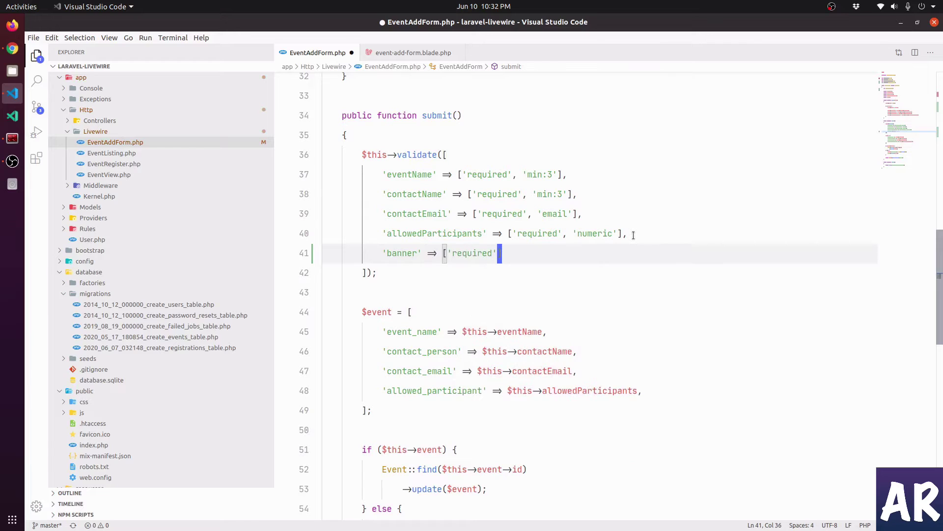
type(", 'file']")
type(",")
key("ctrl+s")
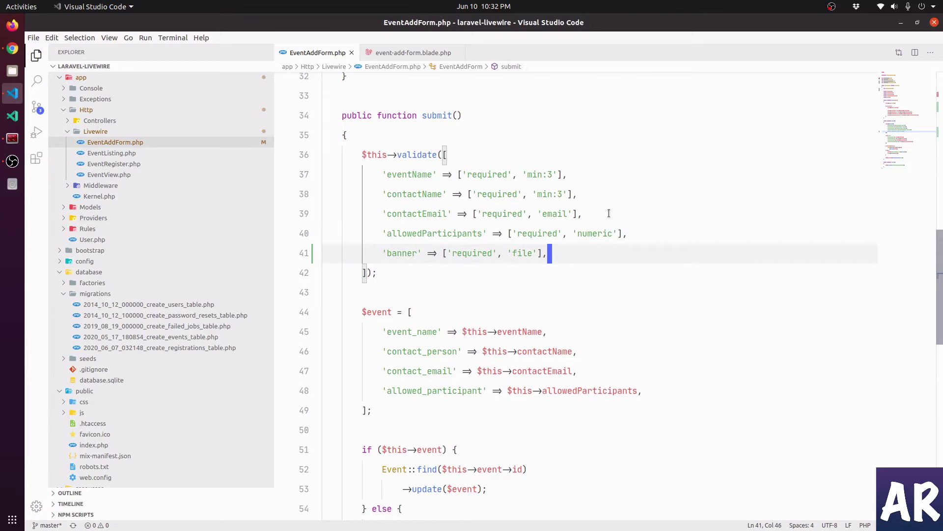
scroll(382, 218, "down", 2)
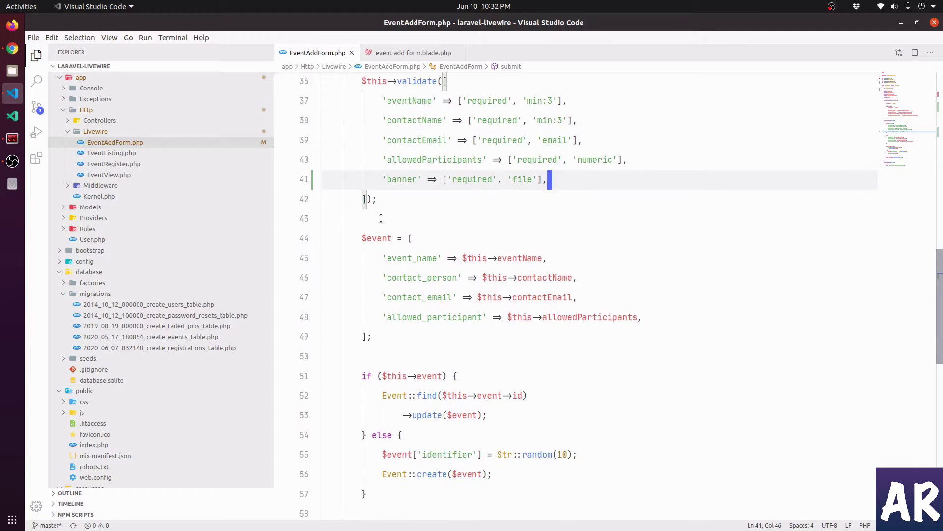
Add $filePath = $this->banner->store('public/banners'); below validation and save.
left_click(381, 200)
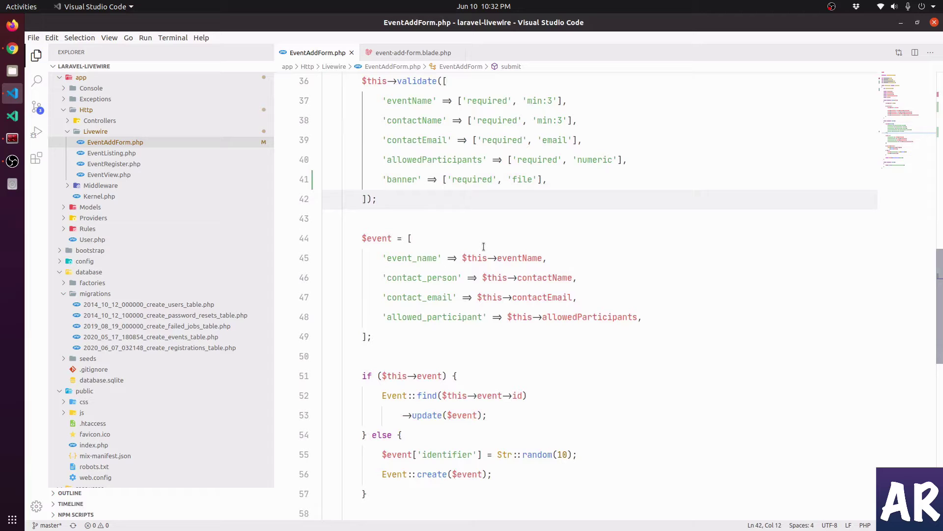
key("Return")
key("Return")
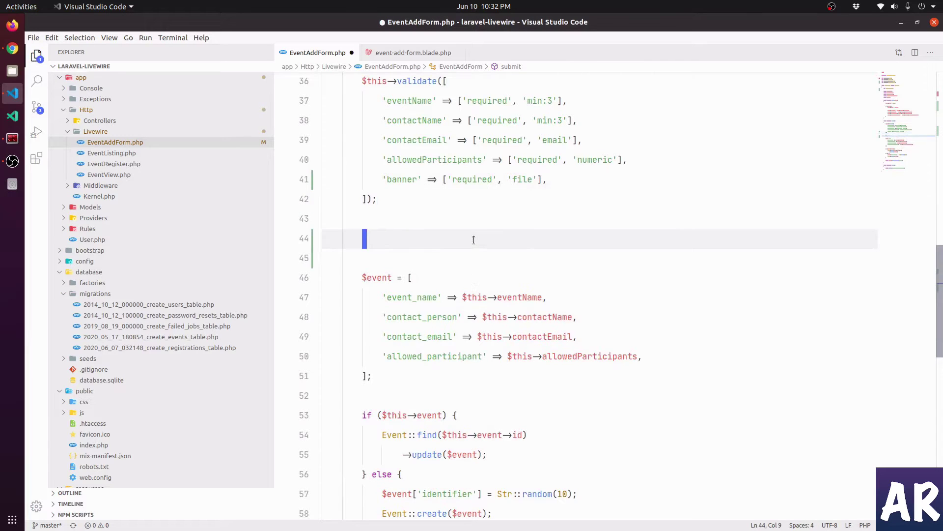
type("$this->ba")
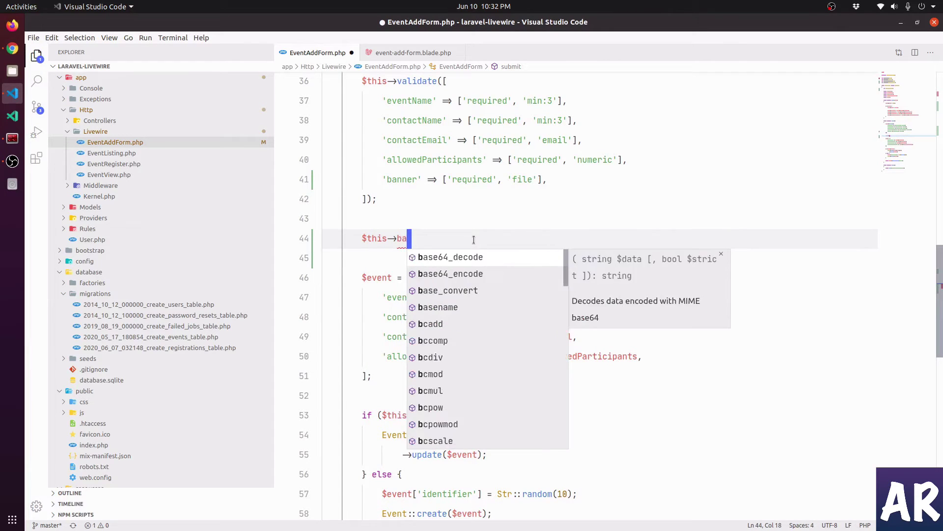
type("nner->sto")
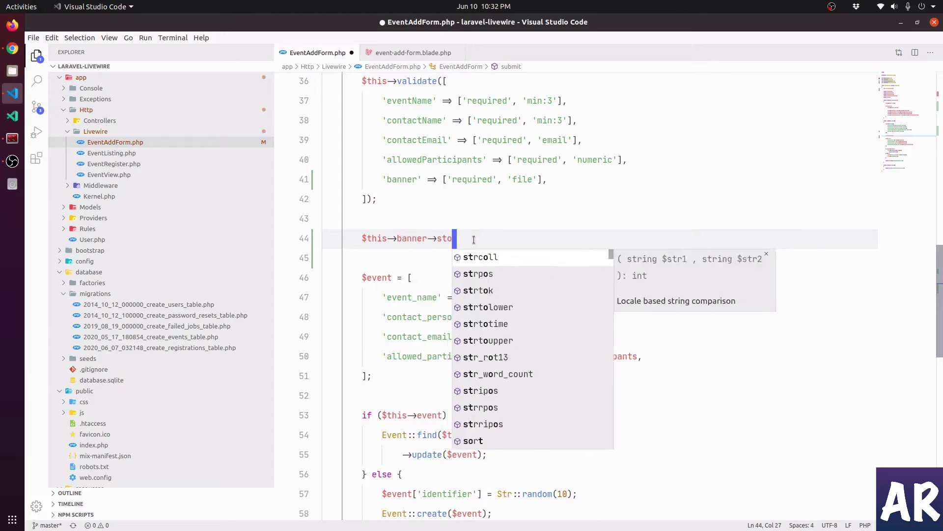
type("re('")
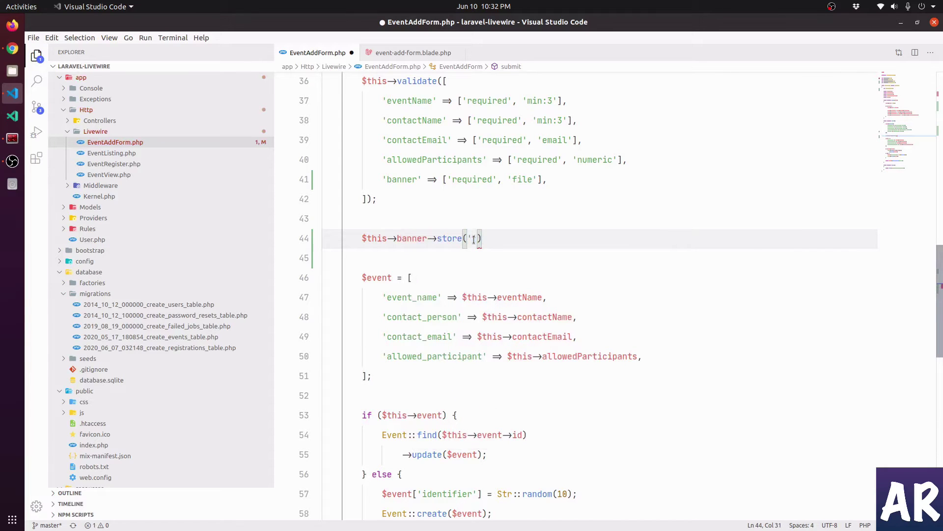
type("public/")
type("banners")
key("End")
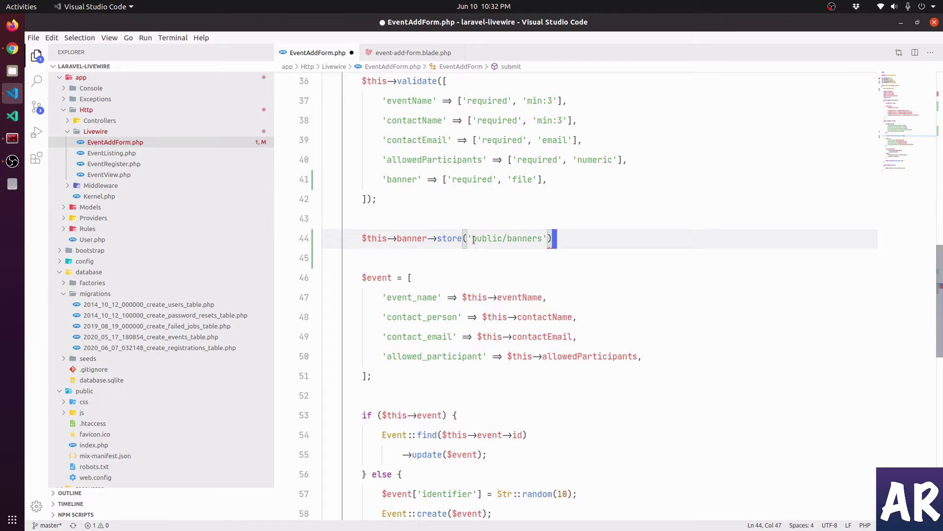
type(";")
key("ctrl+s")
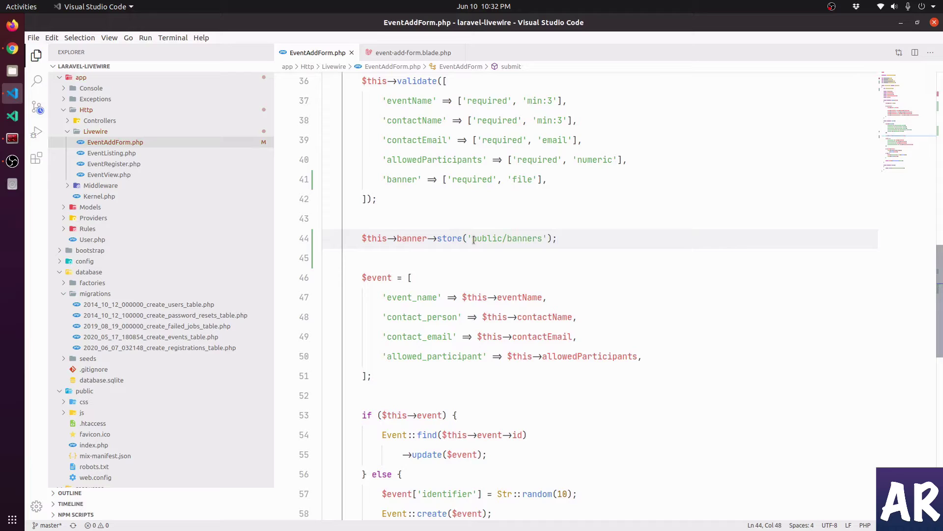
scroll(473, 238, "down", 2)
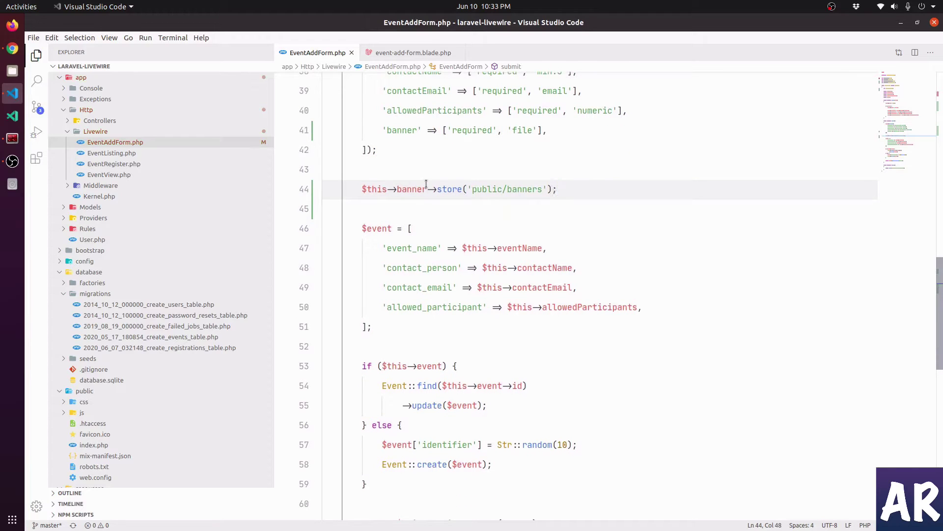
Set the event array's 'banner' value to the copied $filePath and save.
left_click(660, 308)
key("Return")
type("'")
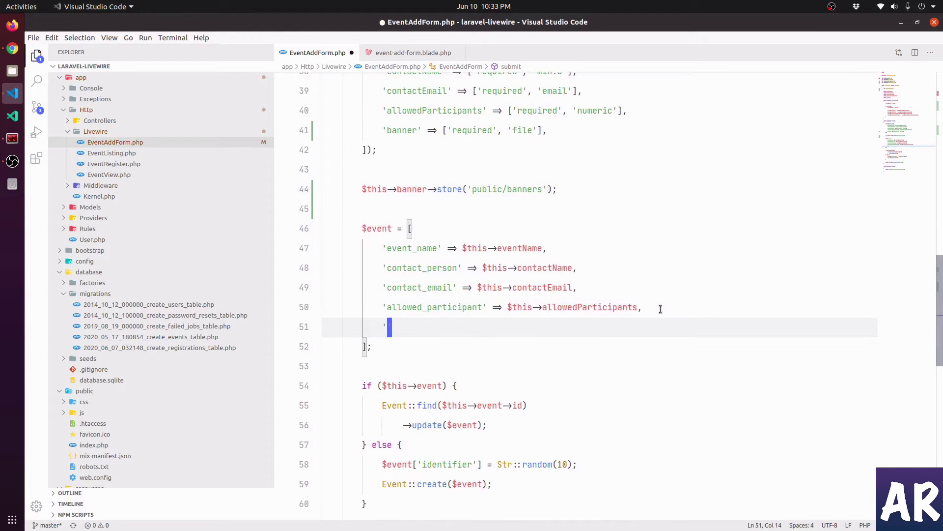
type("banner' ")
type("=>")
key("Up")
key("Up")
key("Up")
key("Home")
type("$file")
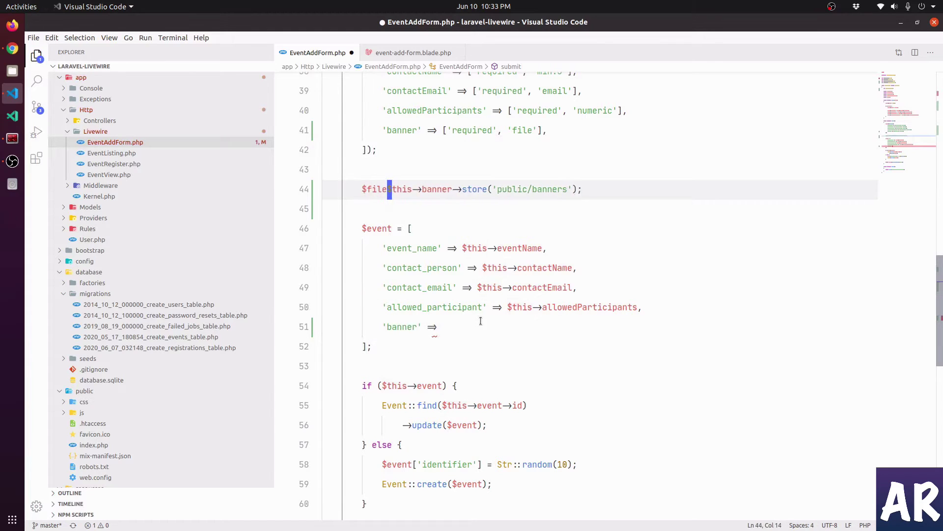
type(" =")
key("ctrl+Left")
key("ctrl+shift+Left")
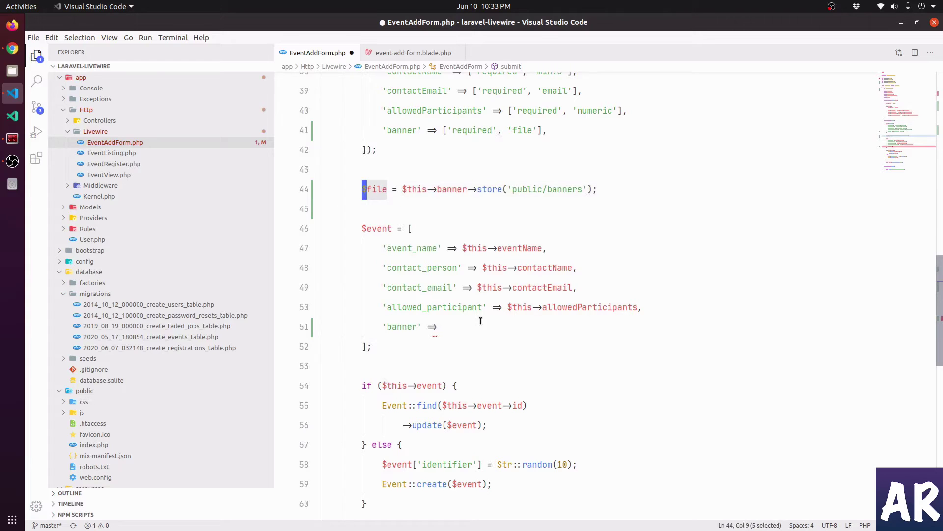
key("End")
type("Path")
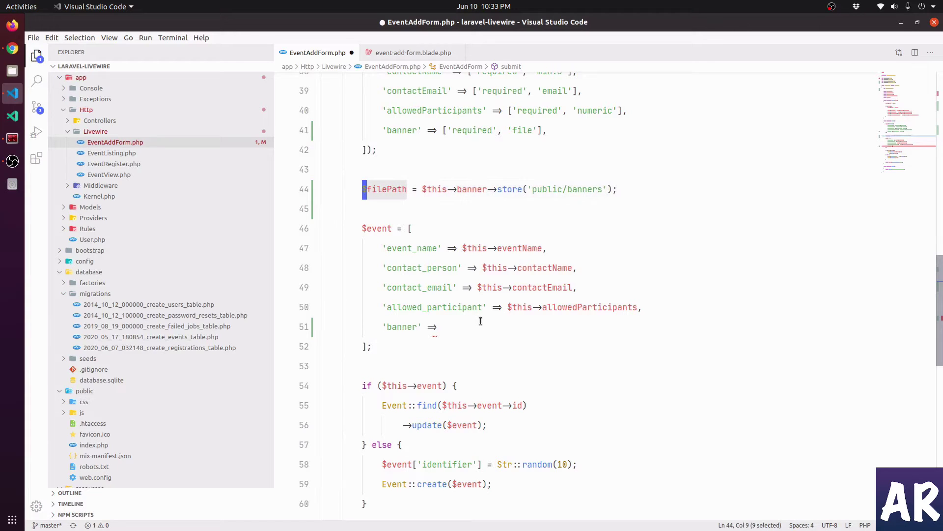
key("ctrl+c")
left_click(481, 324)
key("ctrl+v")
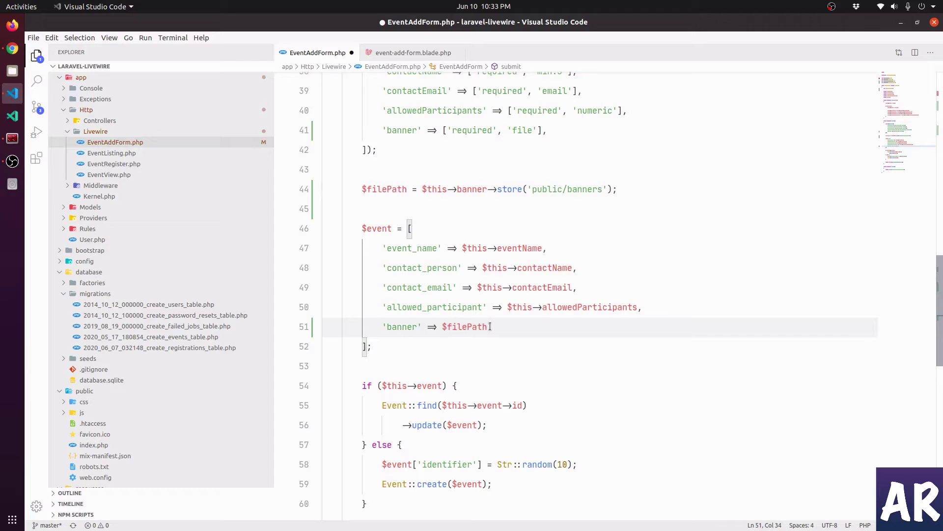
type(",")
scroll(489, 327, "down", 3)
key("ctrl+s")
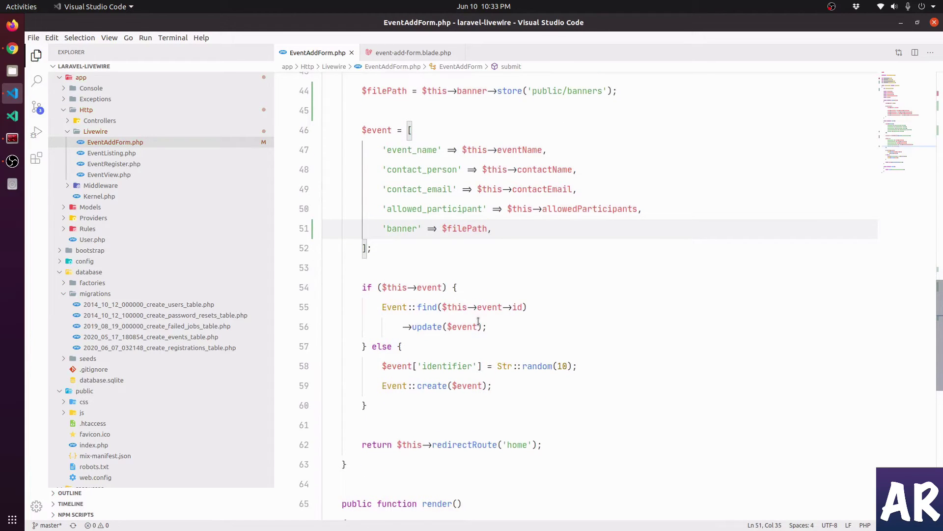
Duplicate create_events_table's contact_email line as a 'banner' string column, save, and close it.
key("ctrl+p")
type("create")
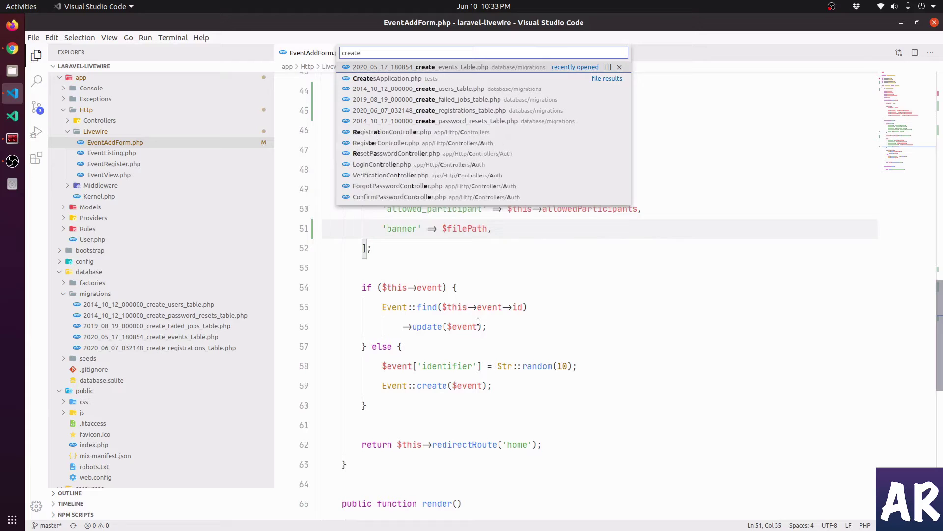
key("Return")
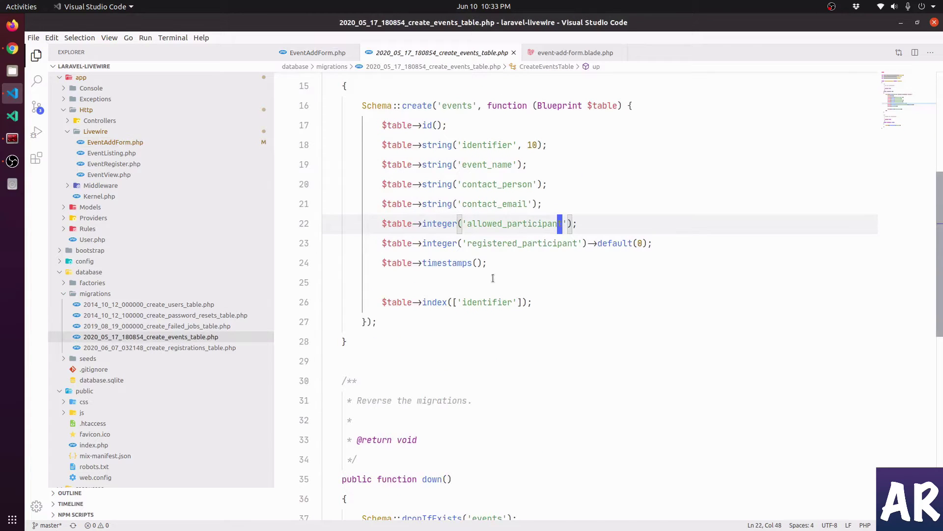
left_click(544, 205)
key("ctrl+shift+alt+Down")
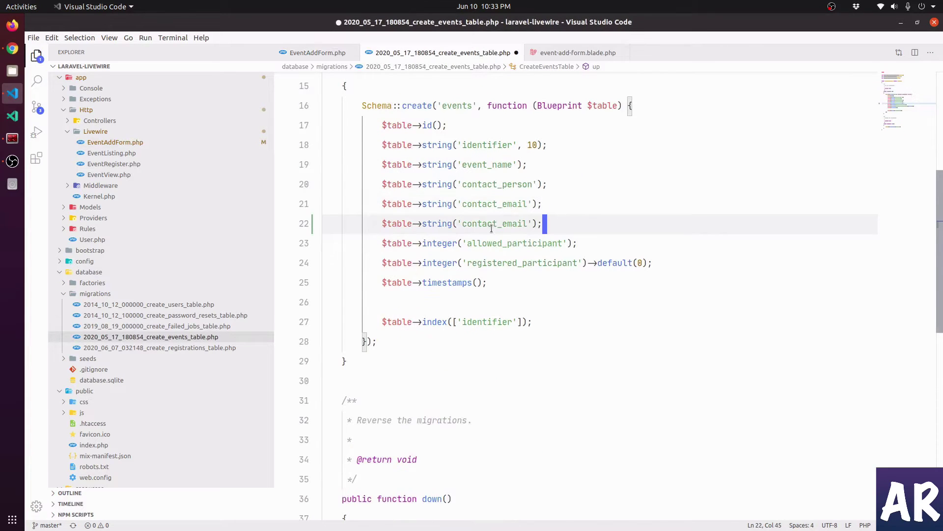
double_click(492, 223)
type("banner")
key("ctrl+s")
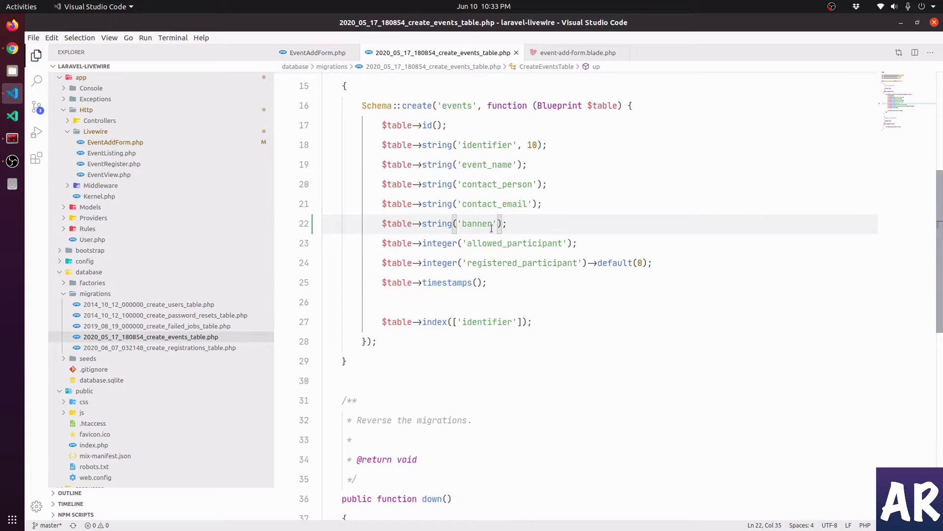
left_click(516, 53)
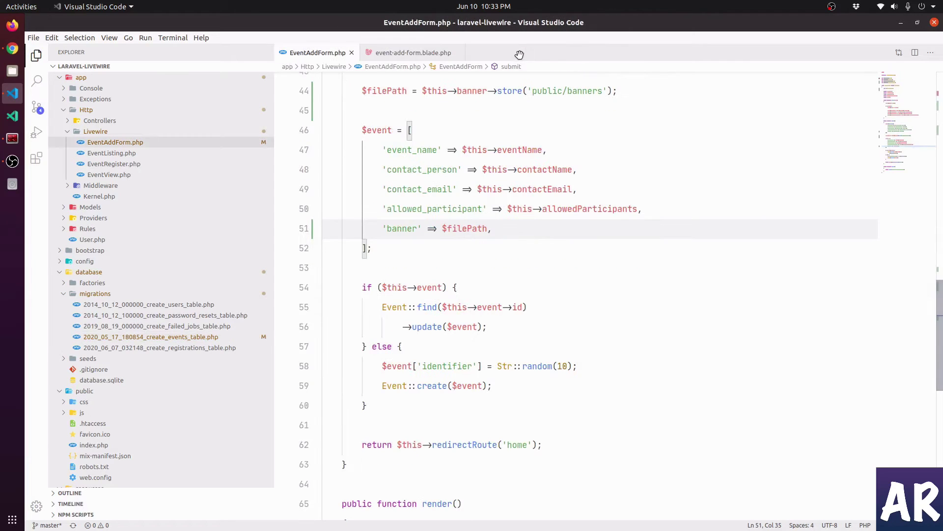
Open and close DatabaseSeeder.php, then return to EventAddForm.php at line 53.
left_click(75, 295)
left_click(110, 315)
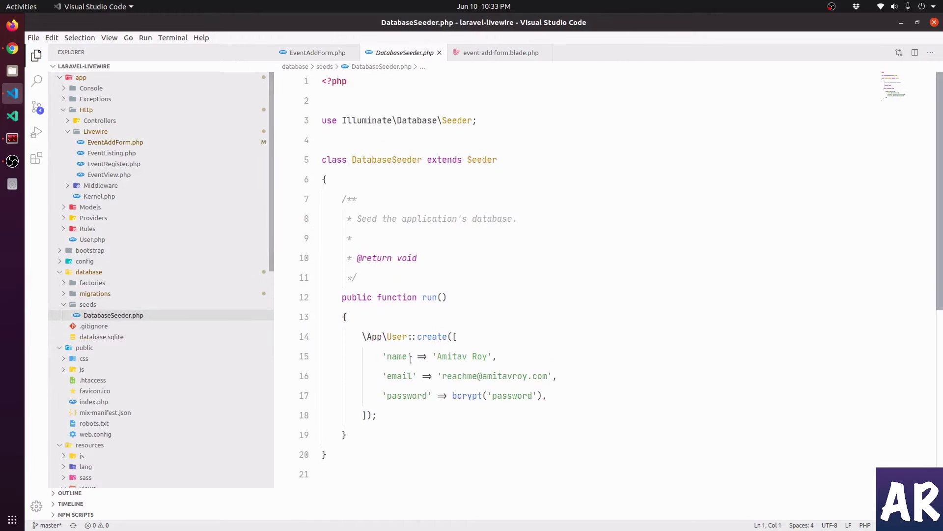
left_click(439, 53)
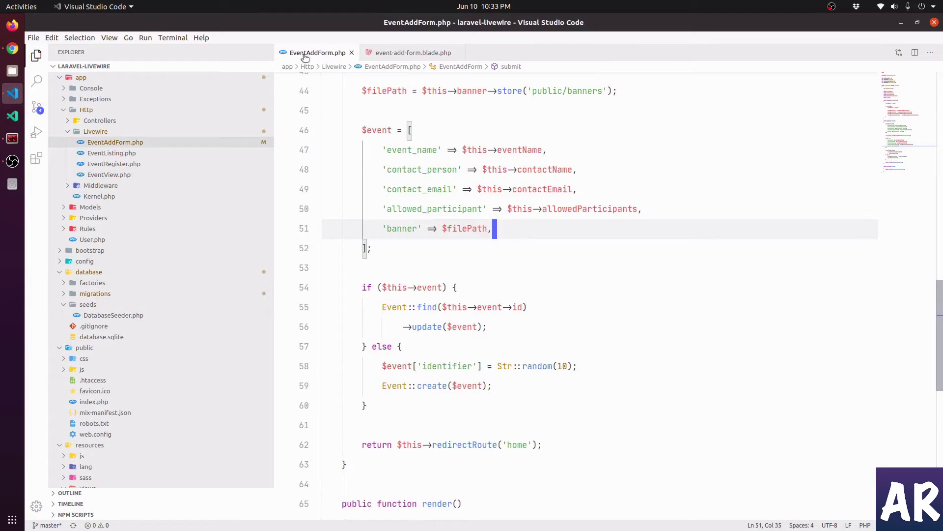
left_click(398, 268)
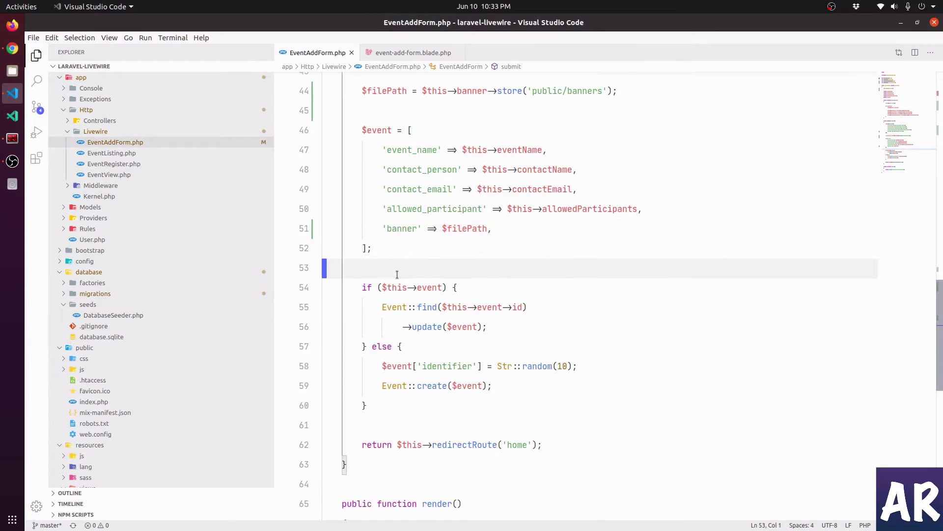
Clear the terminal, look up the mrs alias, then run mrs for migrate:refresh --seed.
left_click(12, 140)
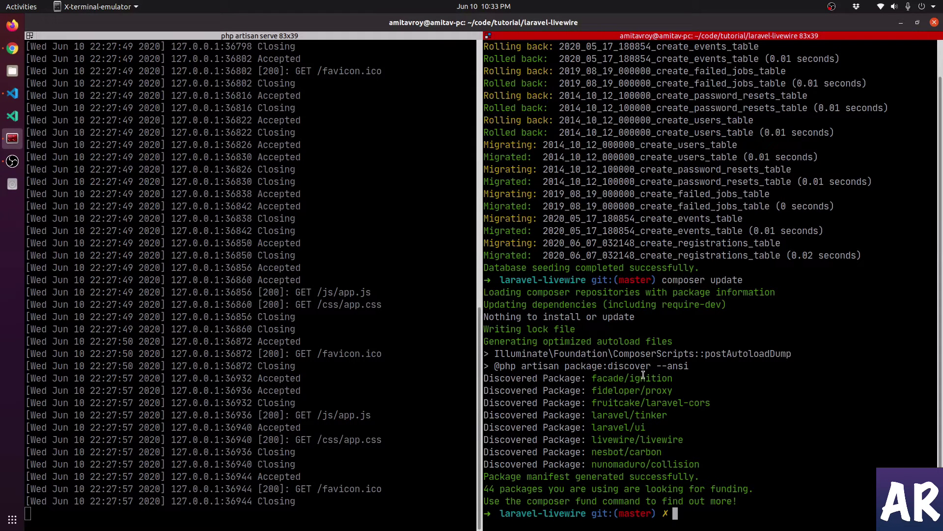
key("ctrl+l")
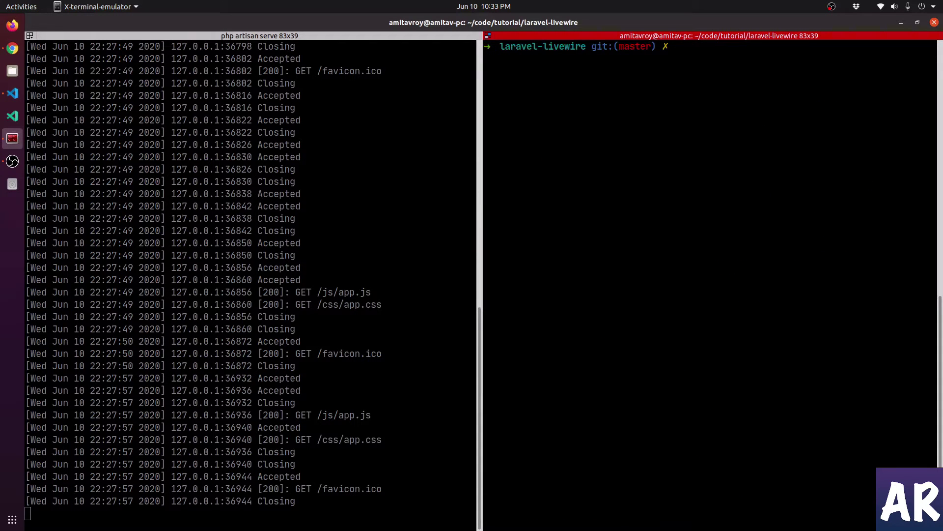
type("php")
key("BackSpace")
key("BackSpace")
key("BackSpace")
type("m")
key("BackSpace")
type("which ")
type("mrs")
key("Return")
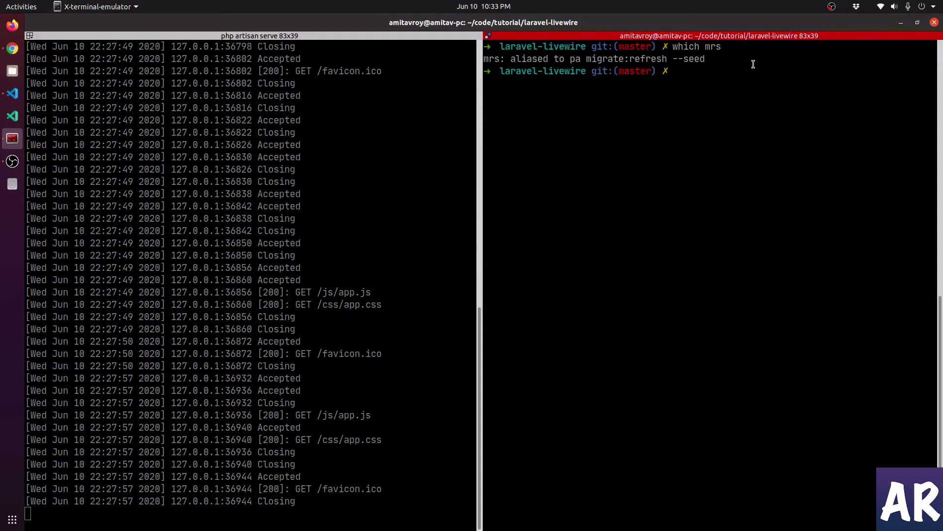
type("mrs")
key("Return")
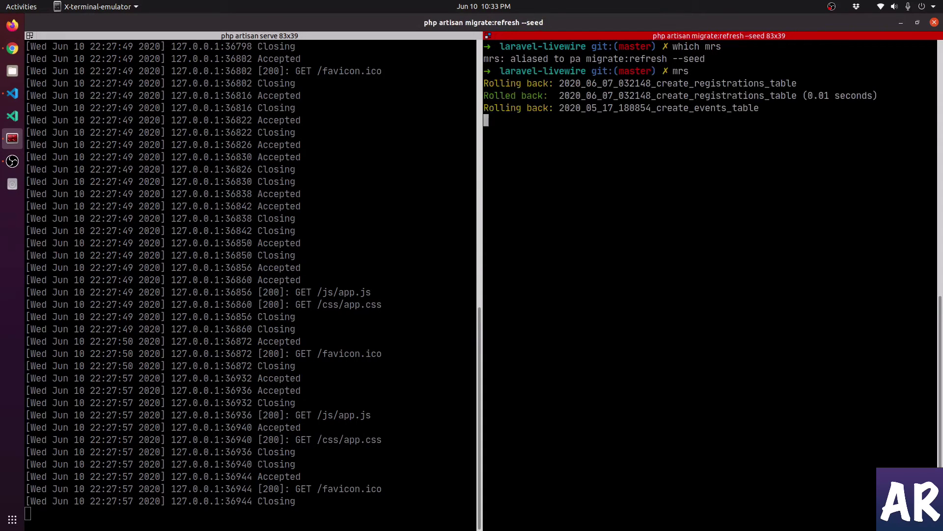
Reload the Laravel app tab with F5 and follow the 'Add a new event' link.
left_click(13, 47)
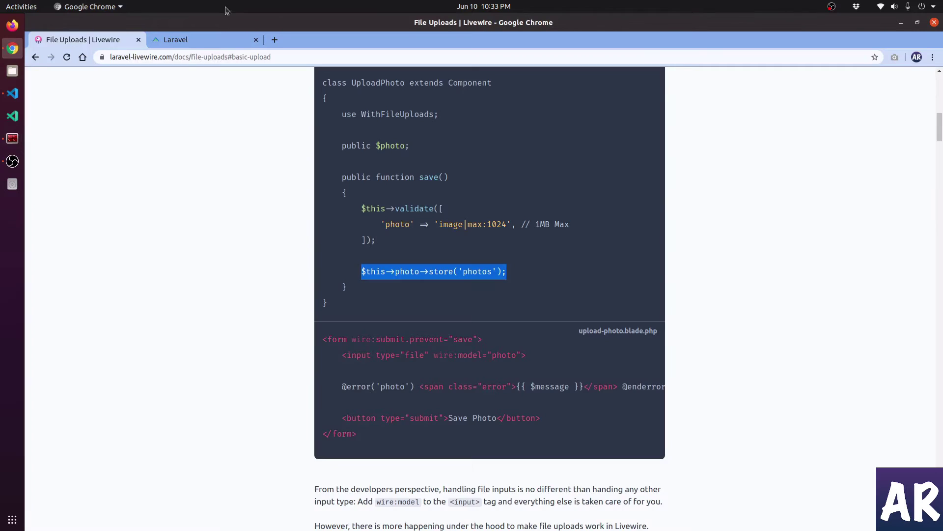
left_click(176, 39)
key("F5")
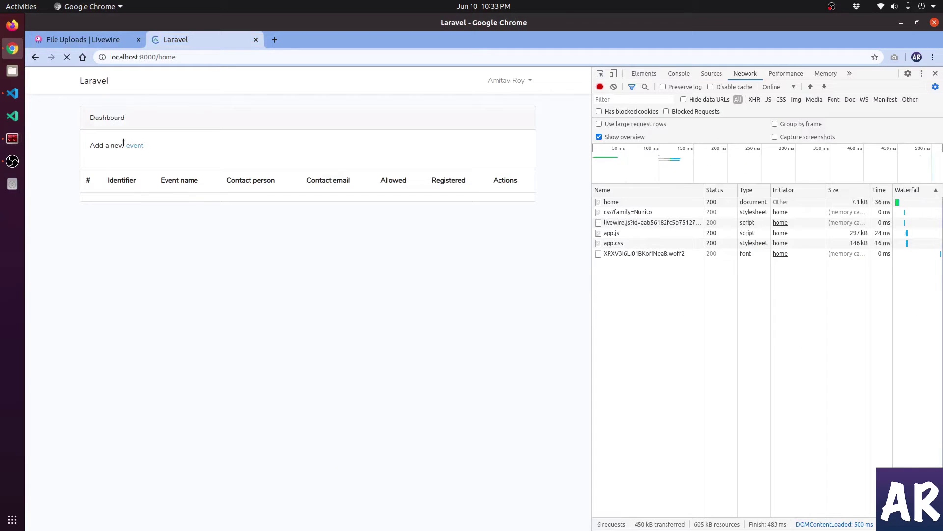
left_click(134, 145)
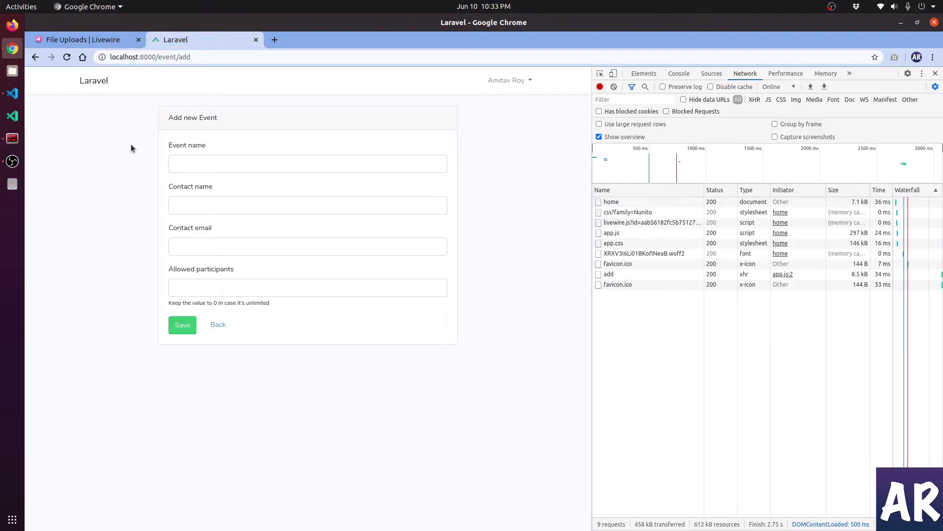
Duplicate the allowed participants form group in event-add-form.blade.php.
left_click(13, 93)
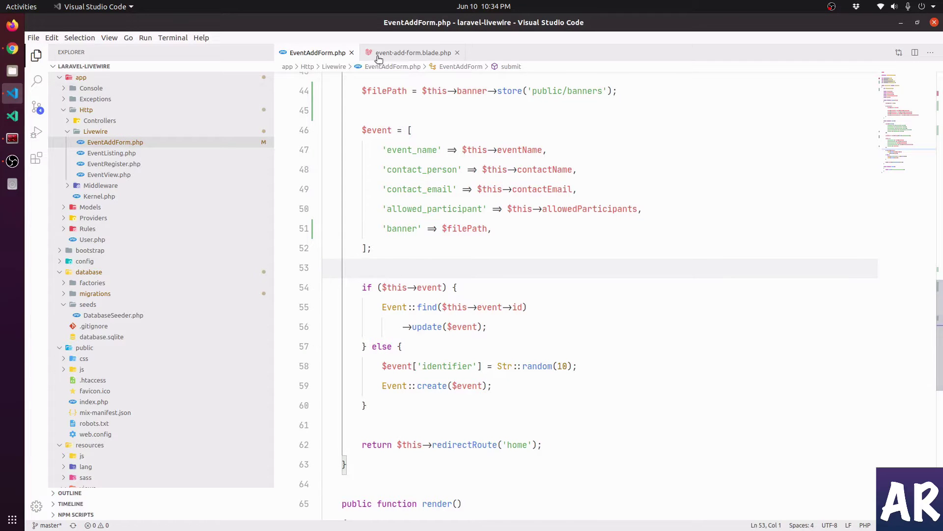
left_click(401, 53)
scroll(395, 315, "up", 3)
scroll(396, 314, "up", 3)
scroll(396, 315, "up", 3)
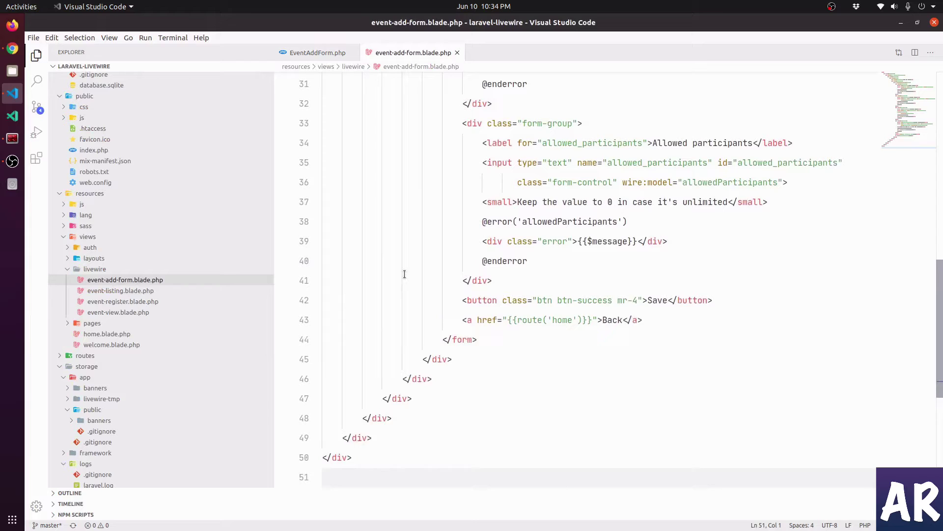
left_click(463, 127)
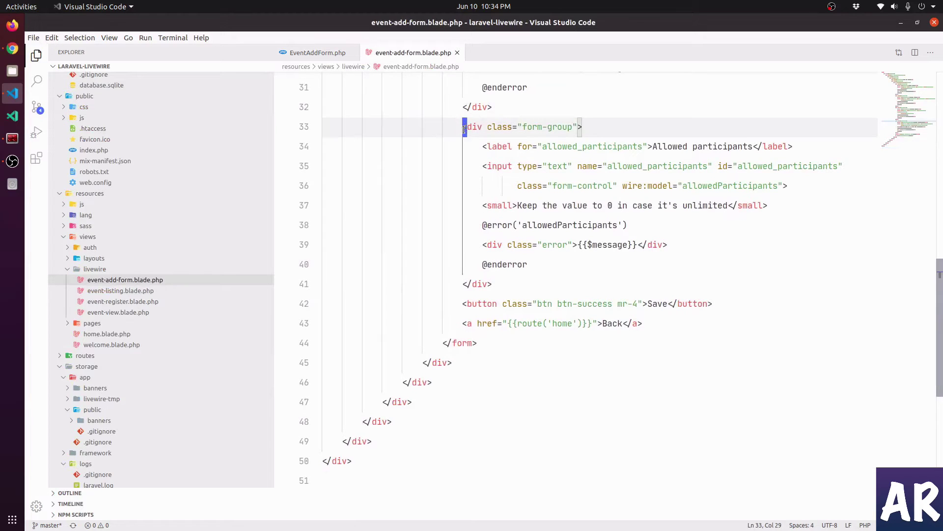
left_click(509, 283, "shift")
key("ctrl+c")
key("Right")
key("Return")
key("ctrl+v")
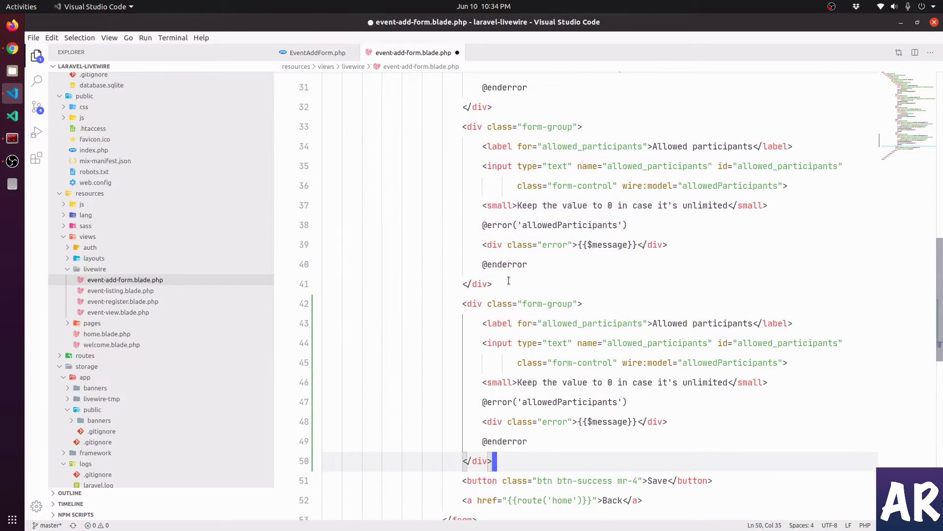
scroll(548, 343, "down", 3)
Rename the copied group's ids and label to banner and save.
double_click(582, 249)
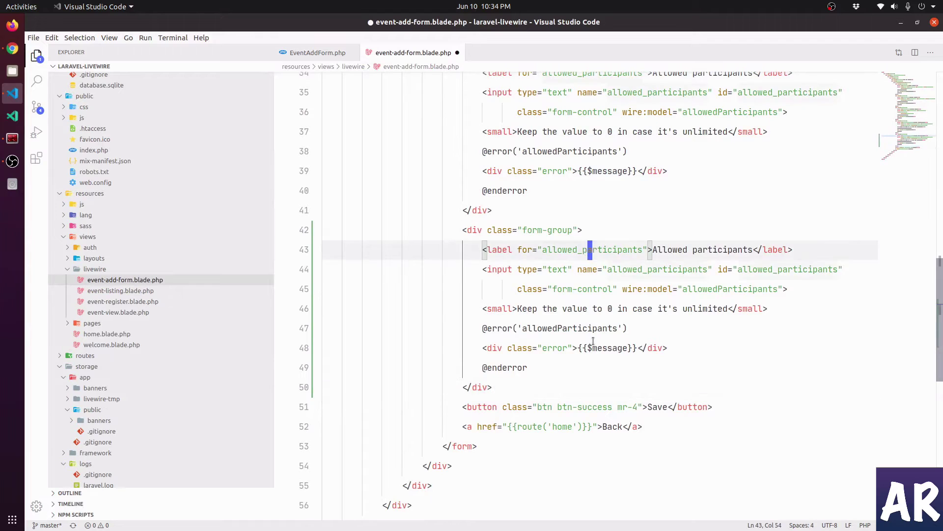
key("ctrl+d")
key("ctrl+d")
type("banner")
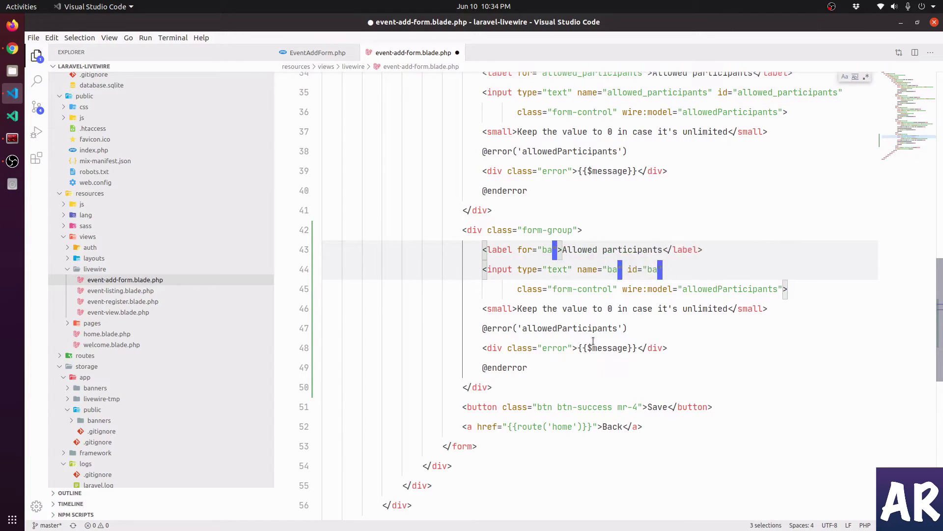
left_click(584, 250)
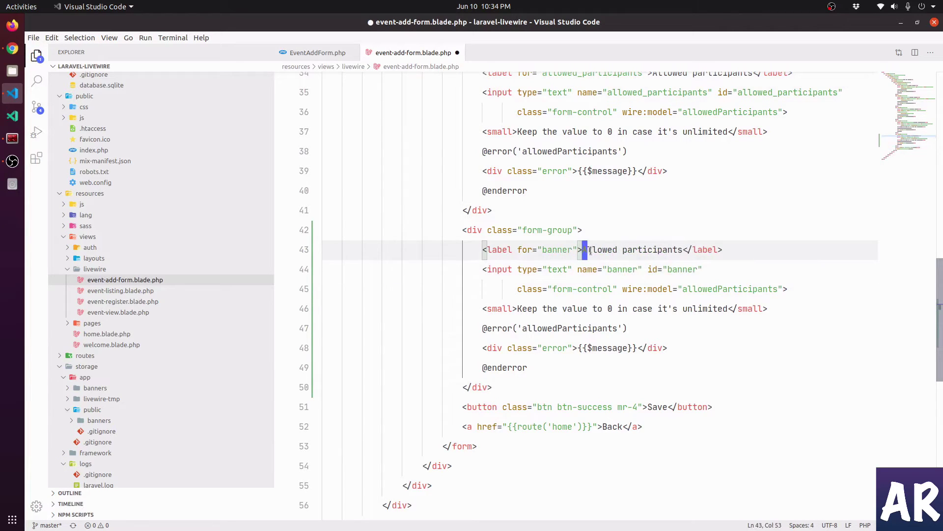
left_click(680, 250, "shift")
type("Event banner")
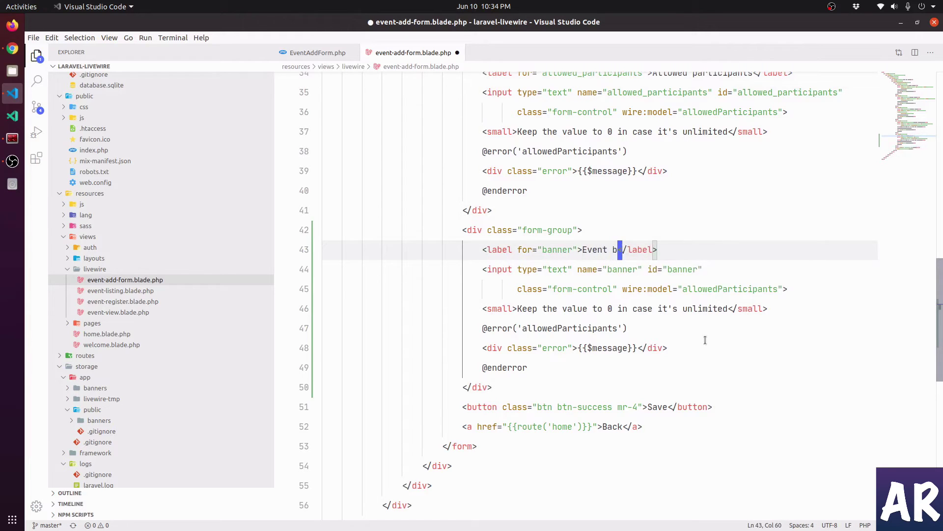
type("r")
key("ctrl+s")
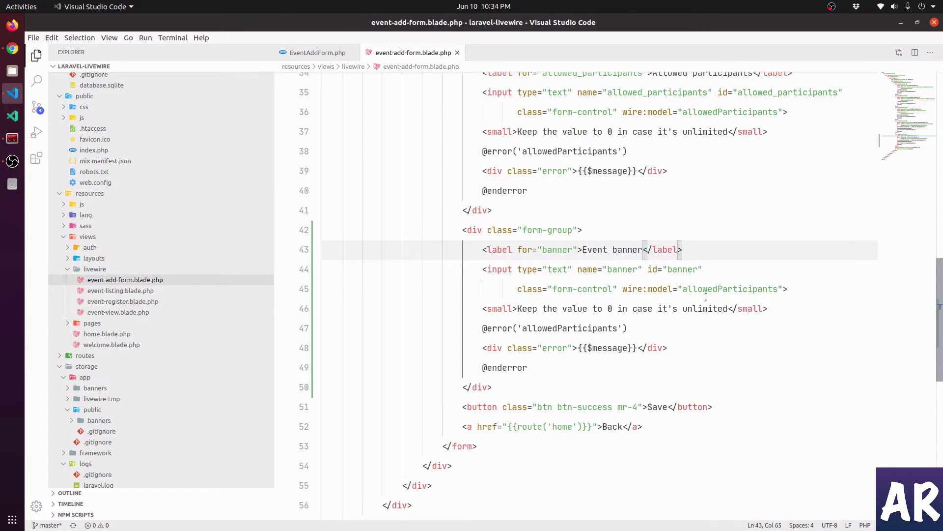
Bind the copy to banner, delete the unlimited-value hint, and set type="file".
left_click(705, 289)
double_click(704, 289)
type("banner")
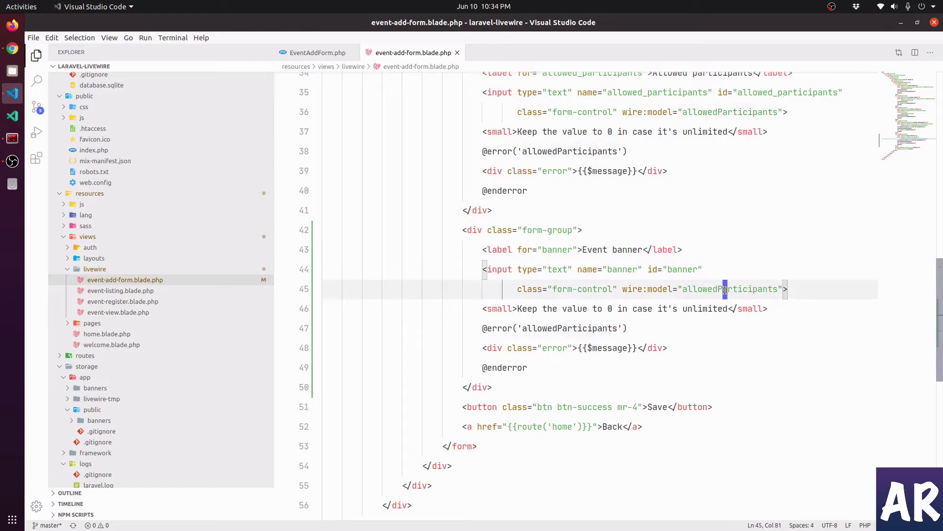
left_click(771, 309)
key("ctrl+shift+k")
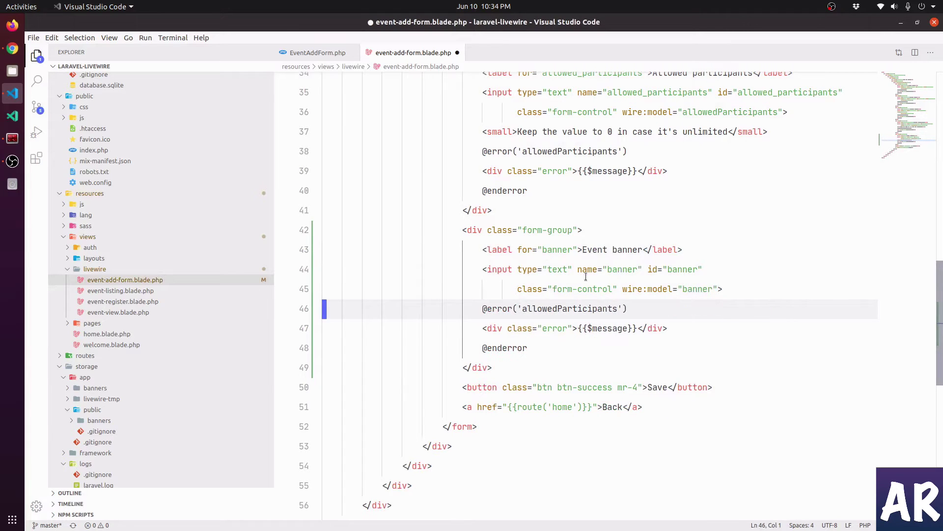
double_click(559, 269)
type("file")
key("ctrl+s")
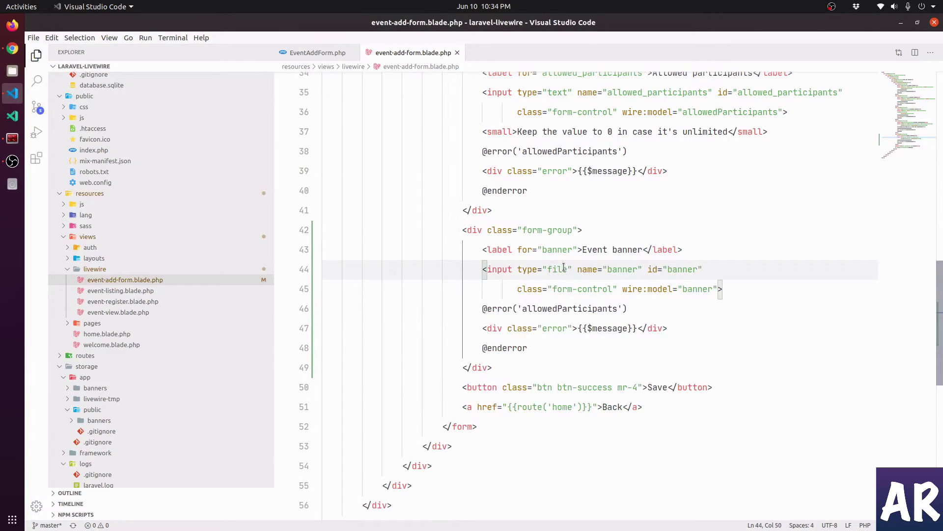
double_click(697, 289)
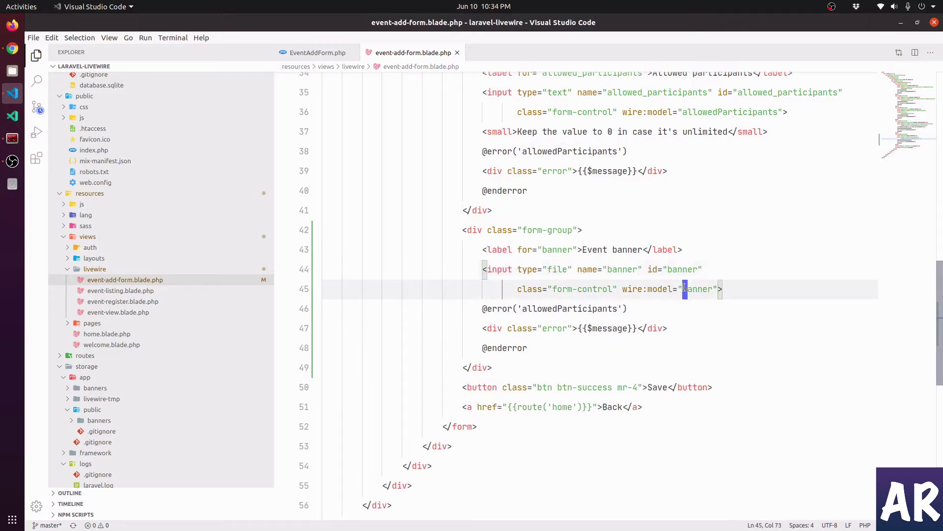
double_click(568, 309)
type("banner")
key("ctrl+s")
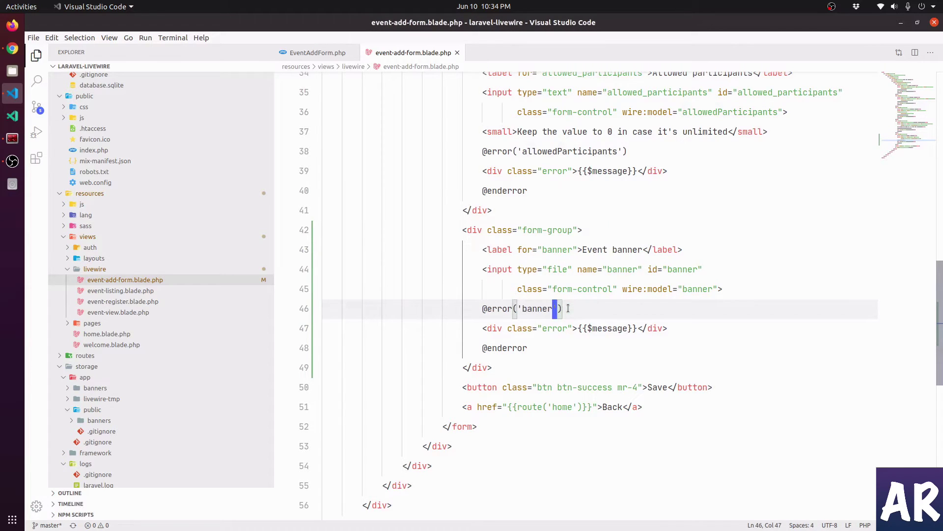
key("alt+Tab")
key("F5")
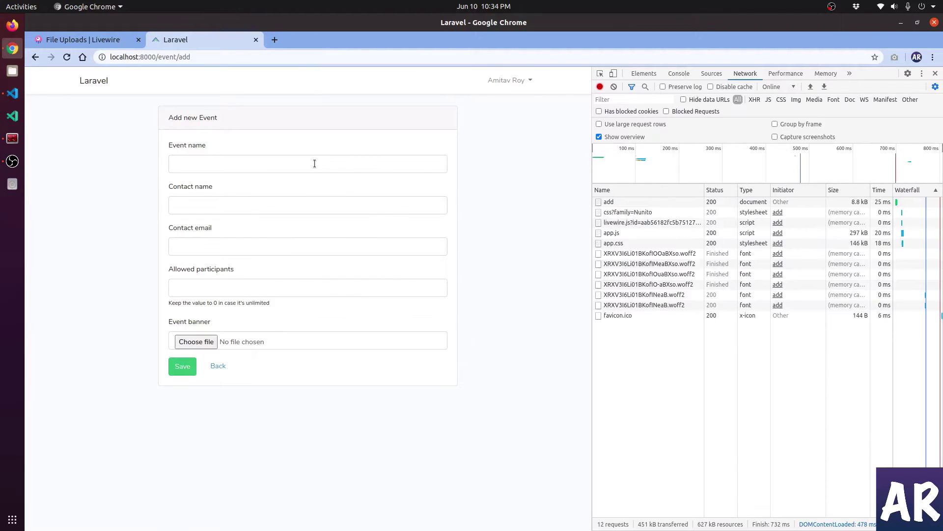
Review the event form's participants hint and contact name fields.
left_click_drag(190, 302, 269, 302)
left_click(279, 269)
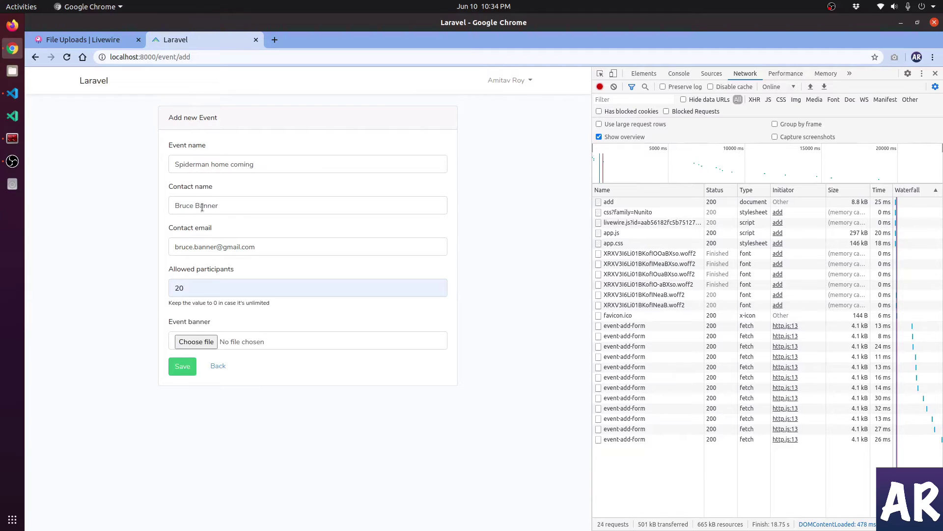
left_click_drag(177, 206, 219, 208)
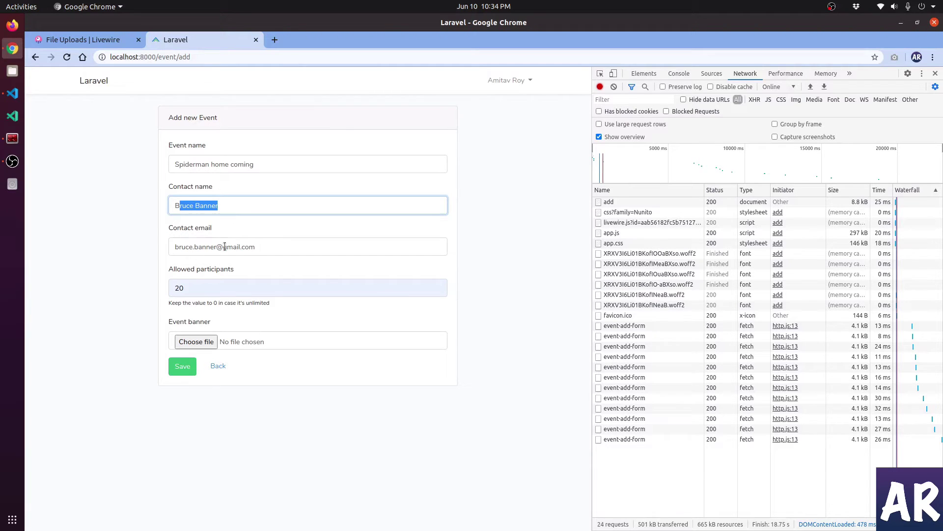
Choose livewire_banner.png as the banner, dismiss the missing-property exception, and return to VS Code.
left_click(195, 342)
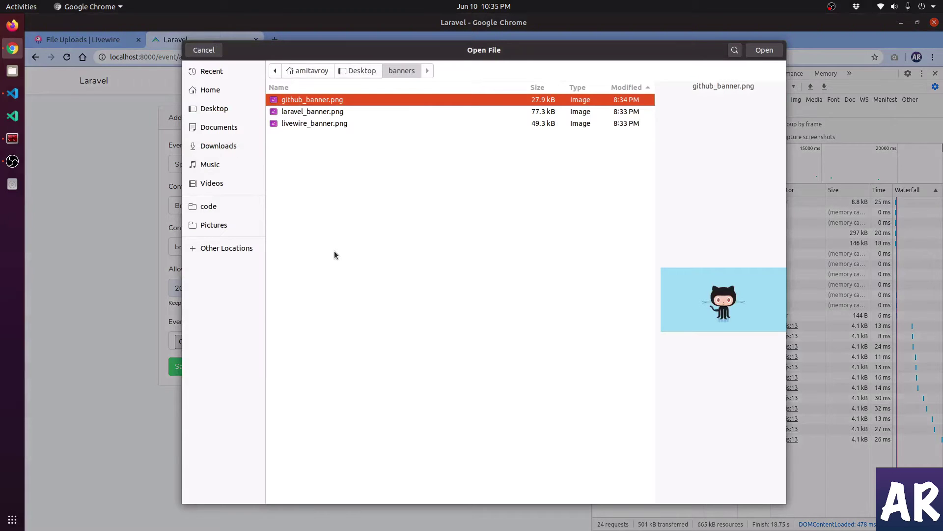
left_click(332, 112)
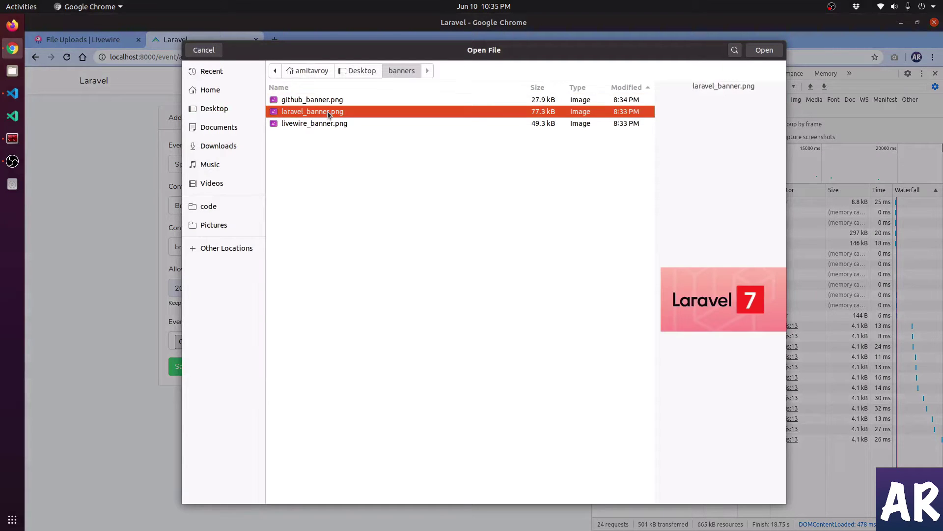
left_click(332, 121)
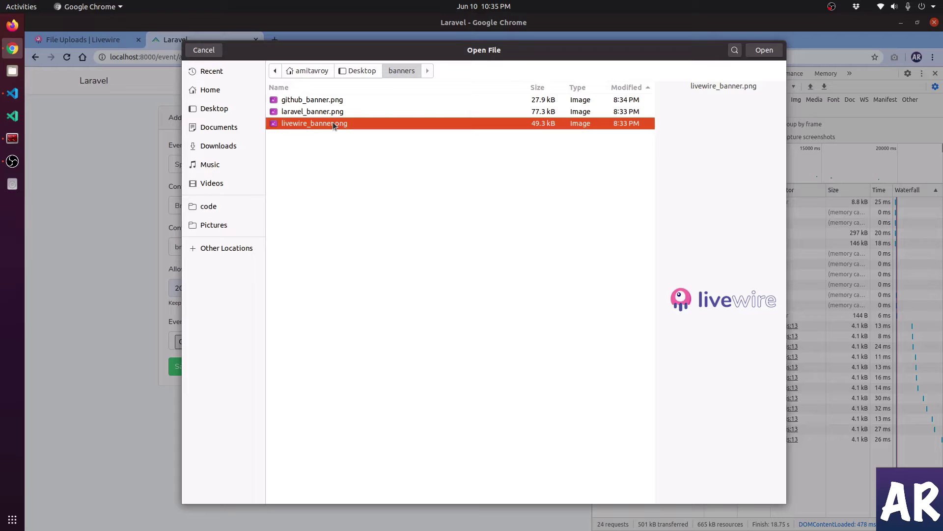
left_click(330, 112)
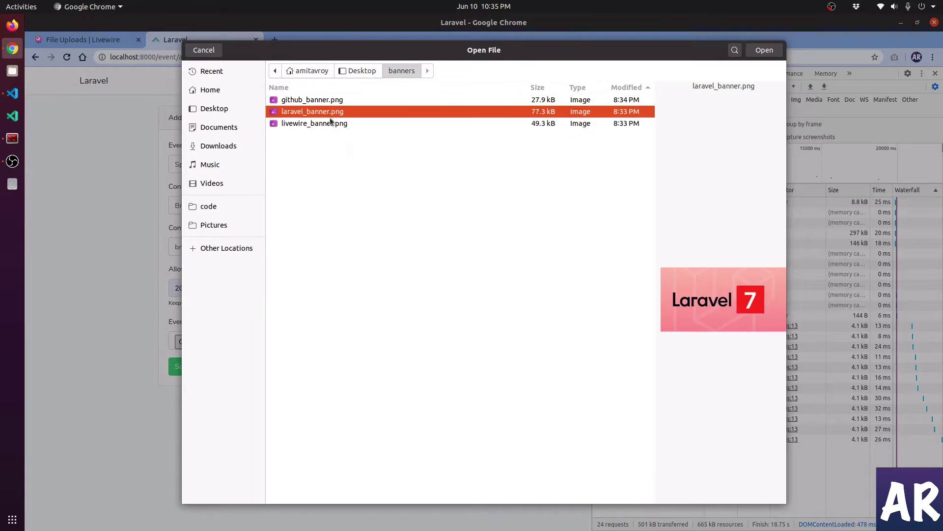
left_click(764, 50)
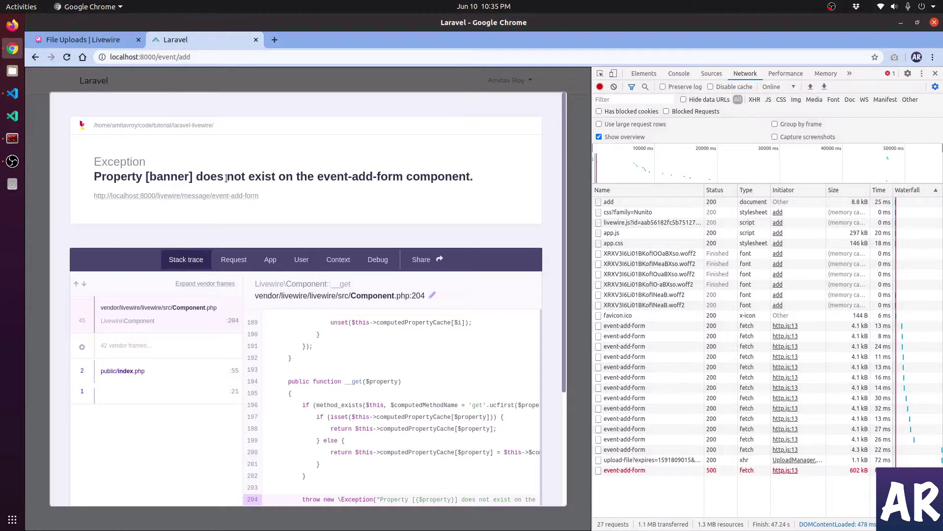
left_click(140, 82)
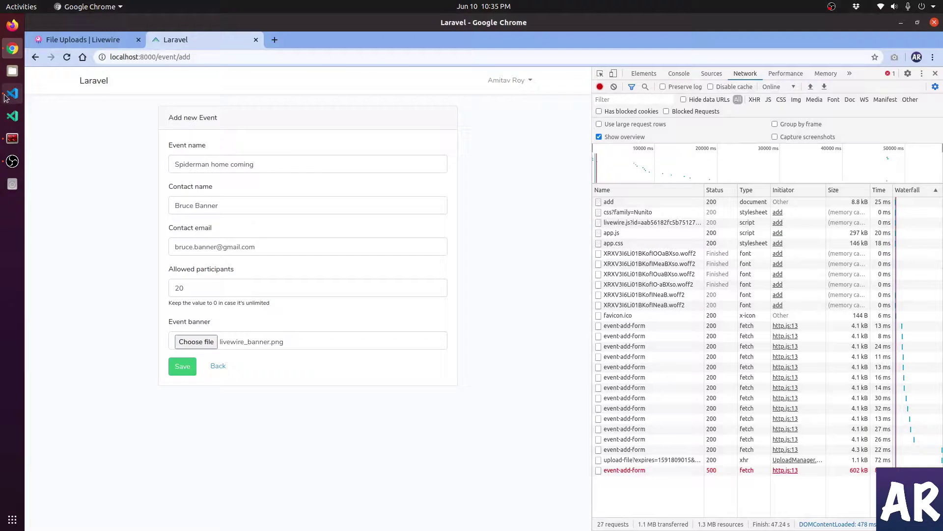
left_click(12, 93)
Duplicate the allowedParticipants line in EventAddForm.php as public $banner and save.
left_click(318, 52)
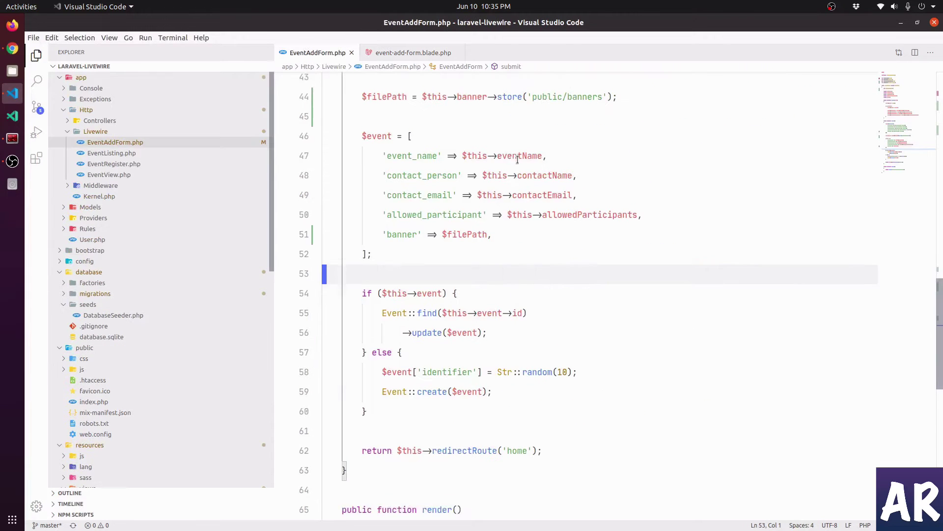
scroll(516, 221, "up", 10)
scroll(516, 184, "up", 10)
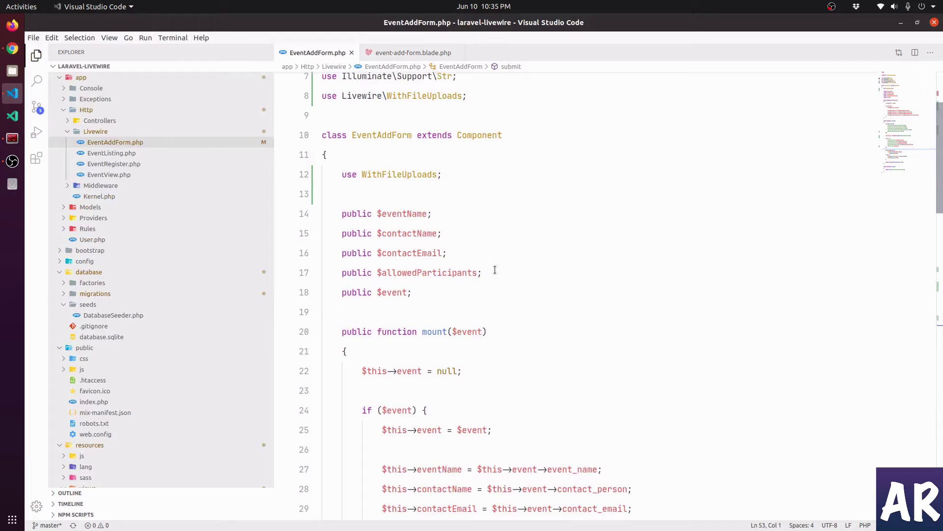
left_click(494, 272)
key("shift+alt+Down")
double_click(430, 292)
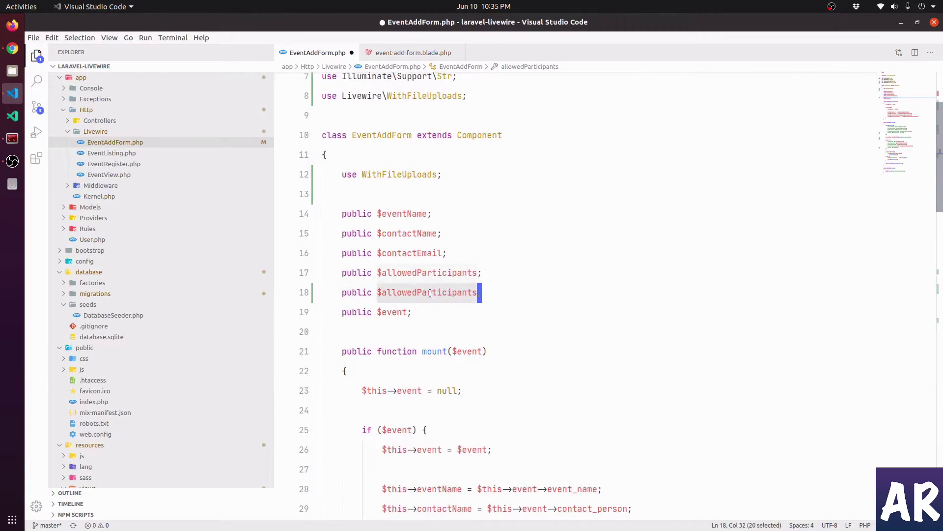
type("$banner;")
key("ctrl+s")
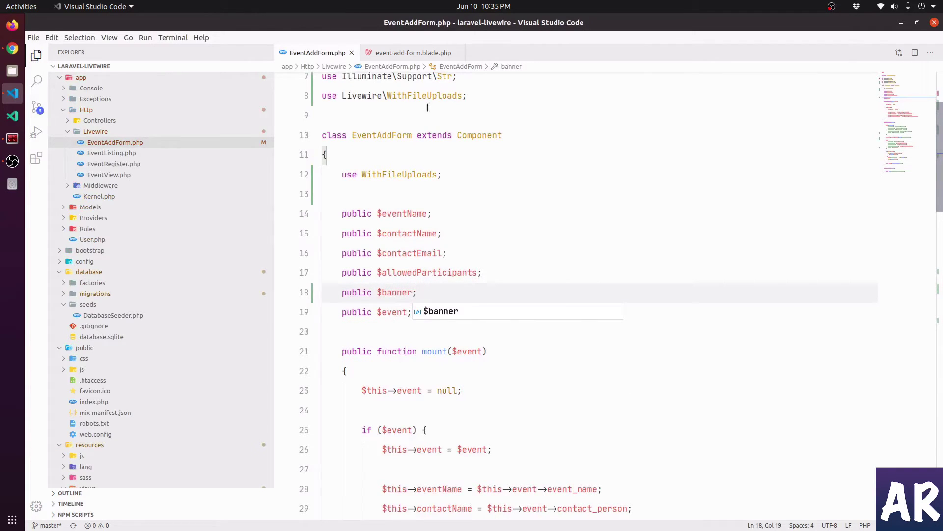
Confirm the template's wire:model binds to banner, then return to Chrome.
key("ctrl+Tab")
scroll(516, 222, "down", 1)
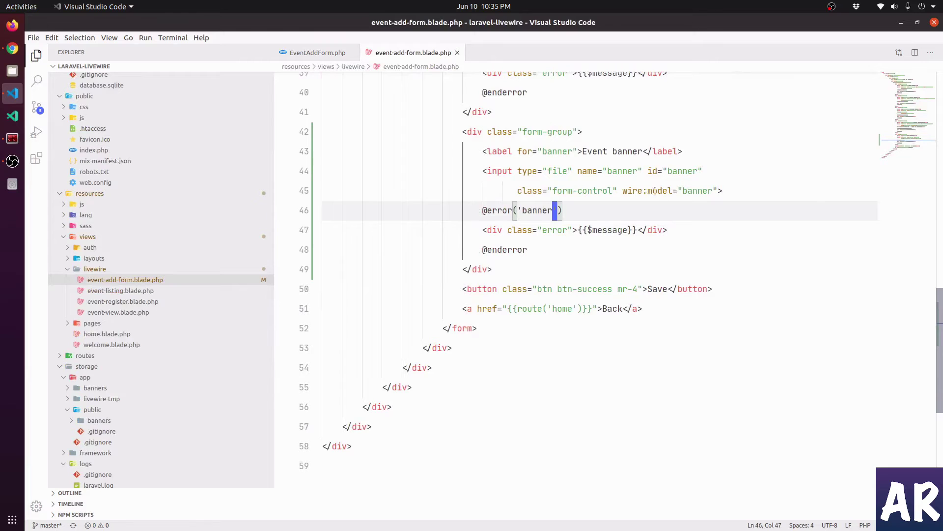
double_click(697, 191)
key("alt+Tab")
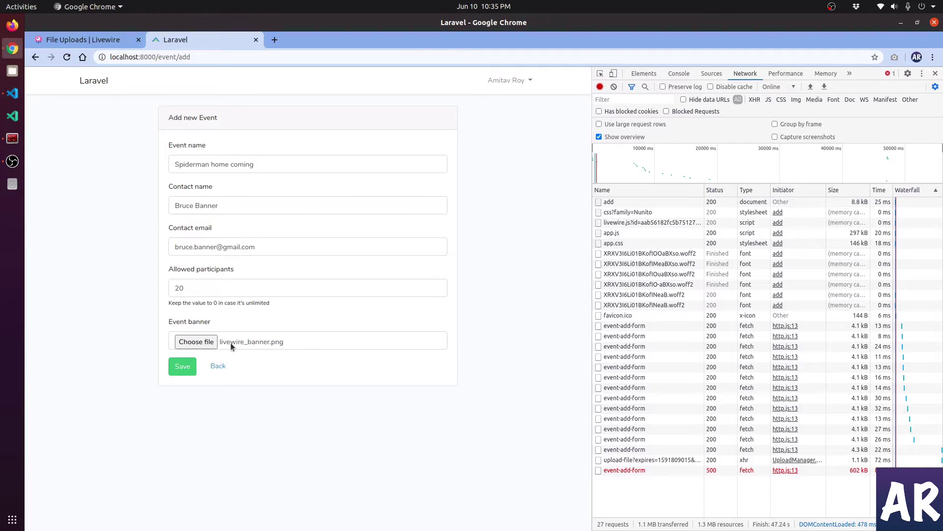
Choose github_banner.png as the banner and clear the Network log.
left_click(196, 341)
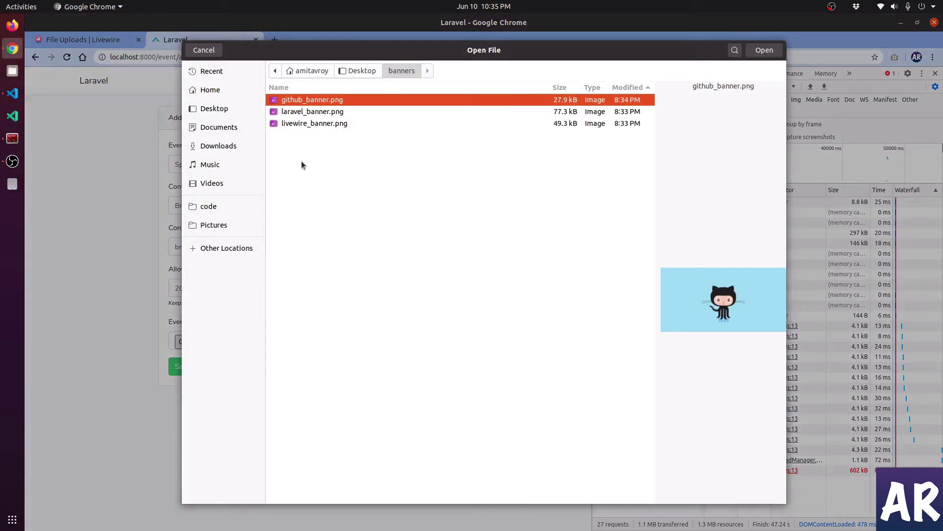
left_click(765, 49)
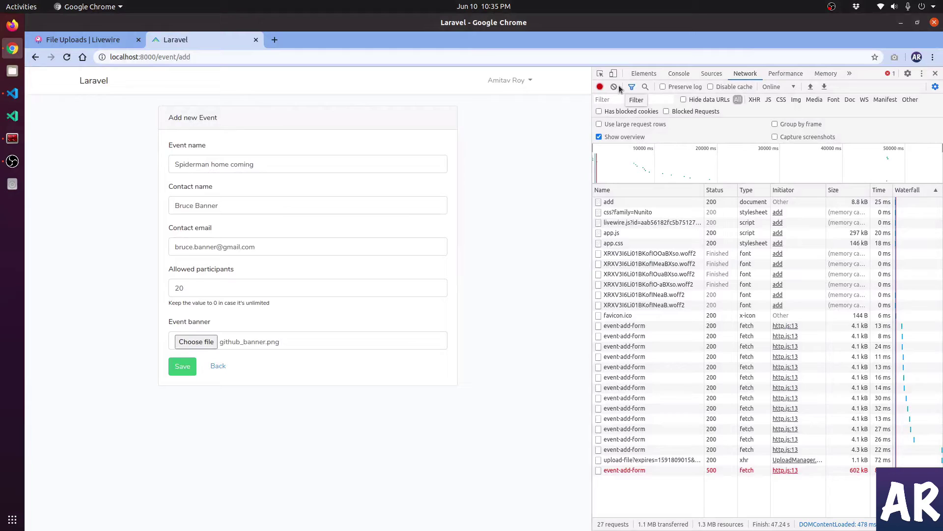
left_click(614, 86)
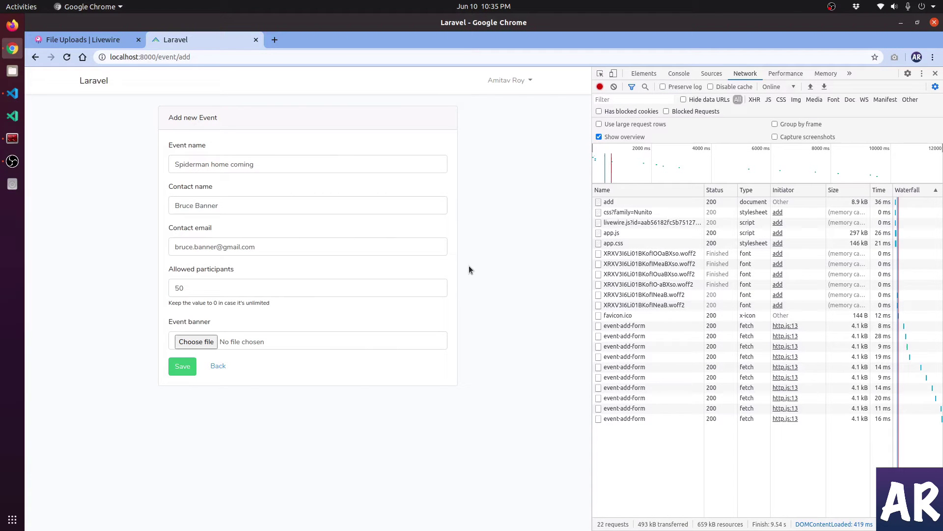
Clear the Network log again and attach livewire_banner.png as the event banner.
left_click(616, 88)
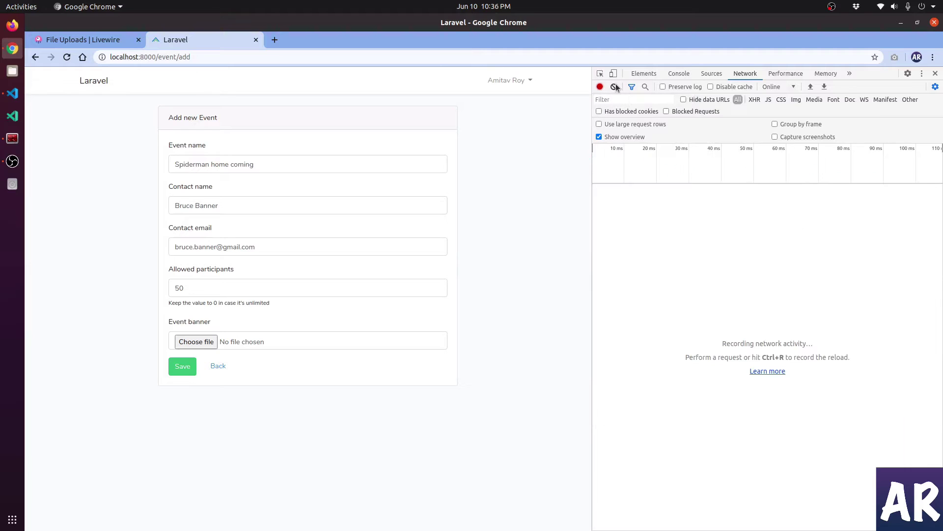
left_click(196, 341)
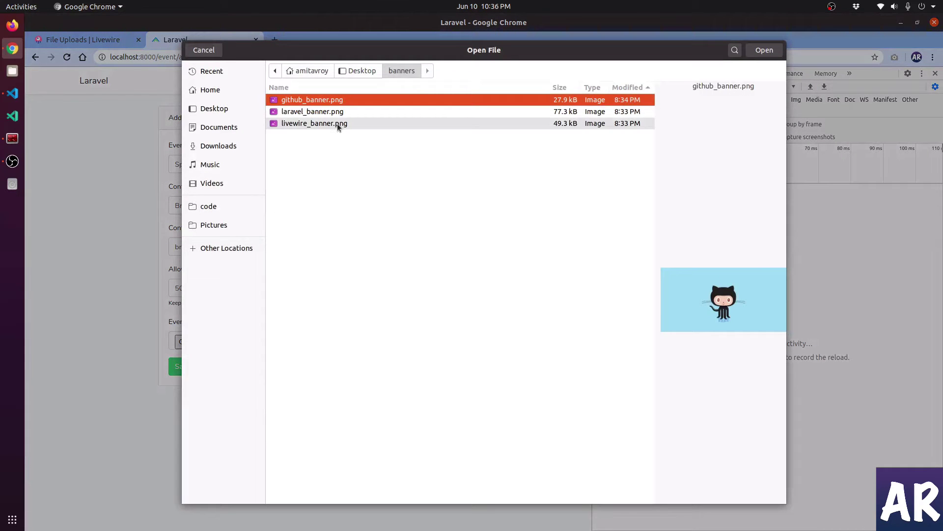
left_click(338, 125)
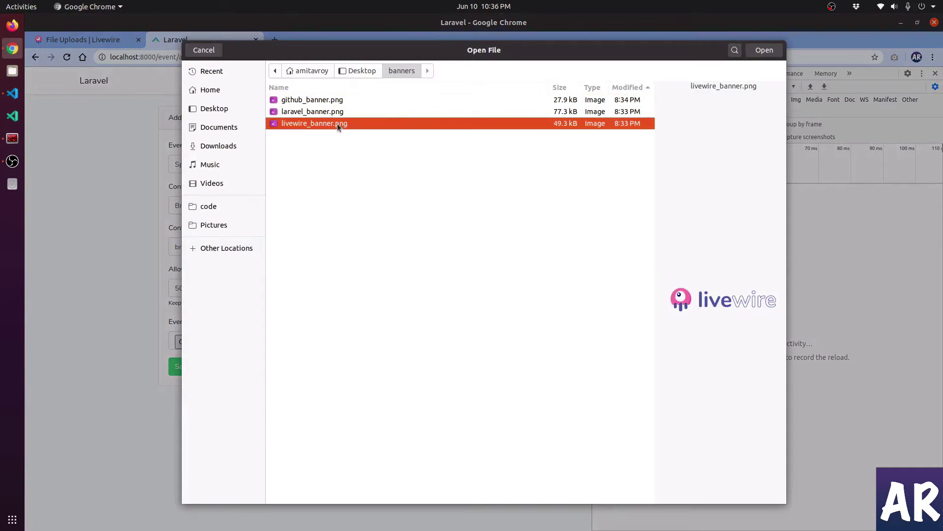
left_click(764, 49)
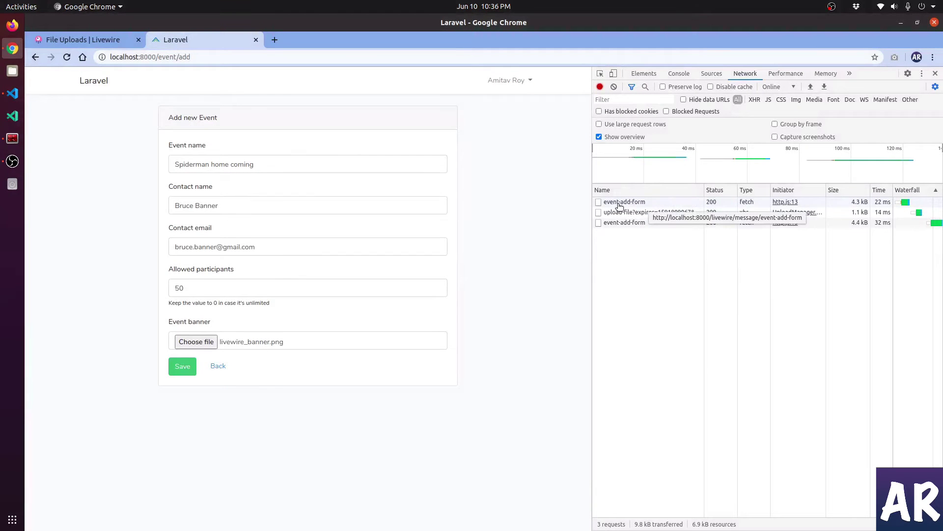
Widen DevTools and inspect the first event-add-form request's headers and payload.
left_click_drag(591, 209, 486, 207)
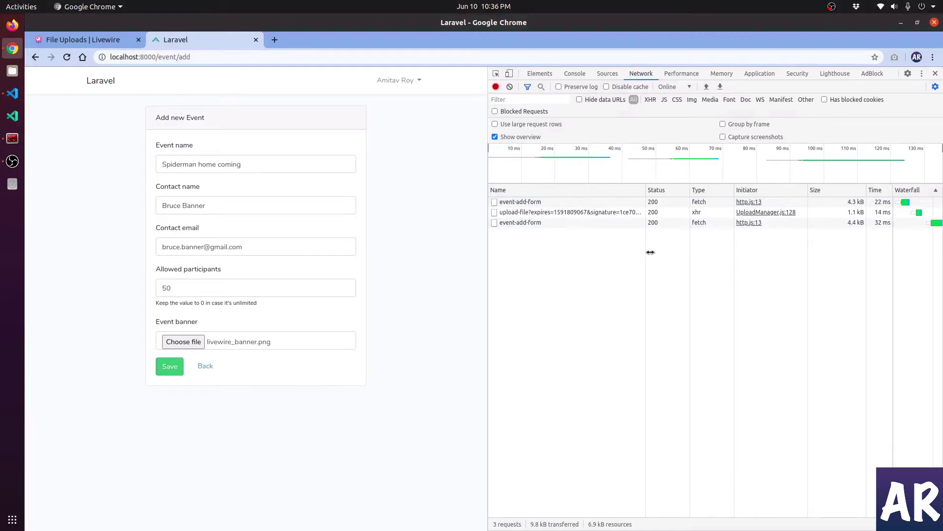
left_click(520, 202)
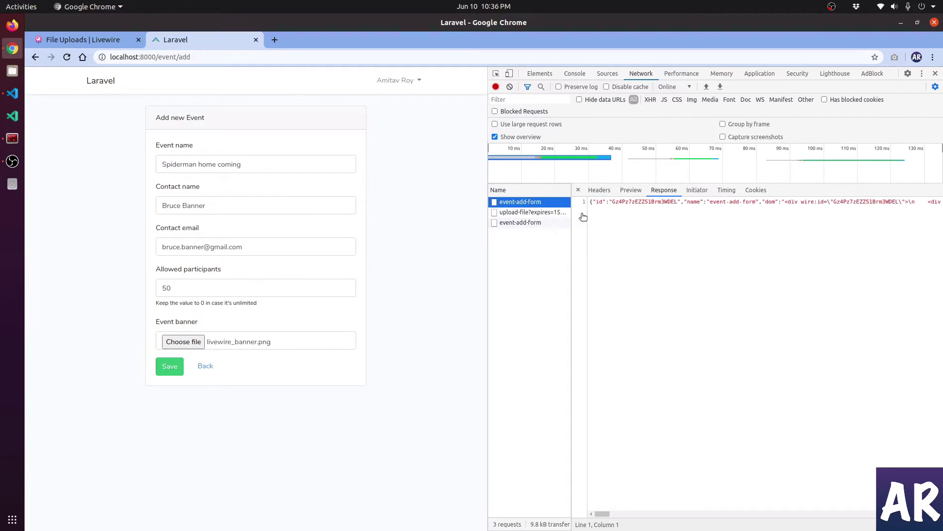
left_click(599, 190)
scroll(680, 393, "down", 8)
scroll(680, 394, "down", 2)
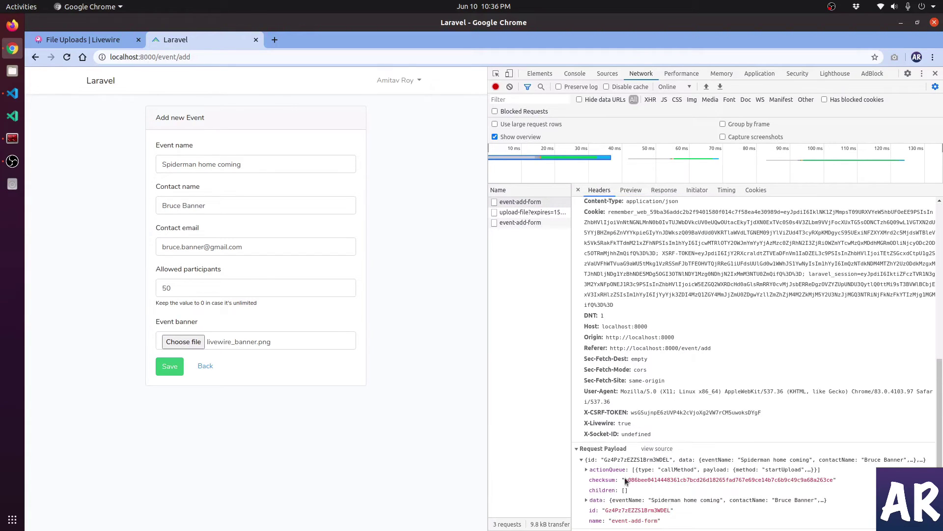
left_click(656, 448)
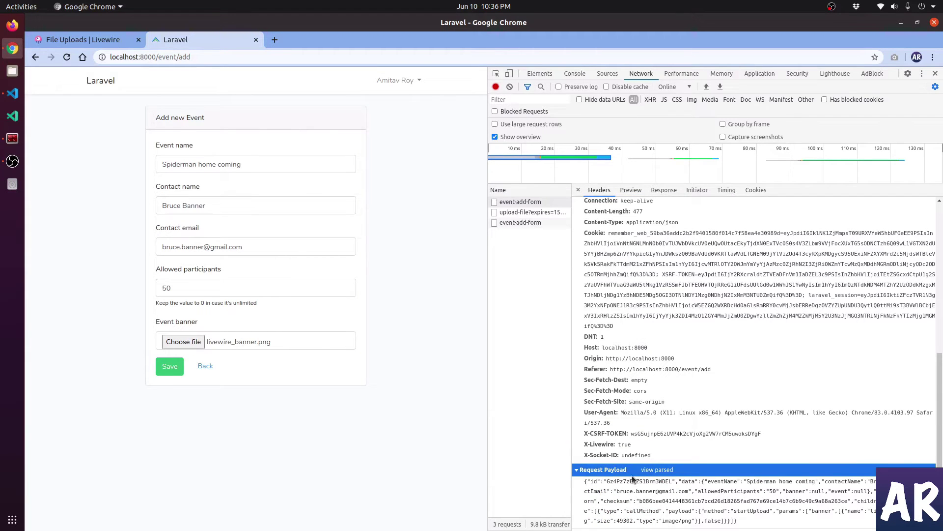
left_click(655, 470)
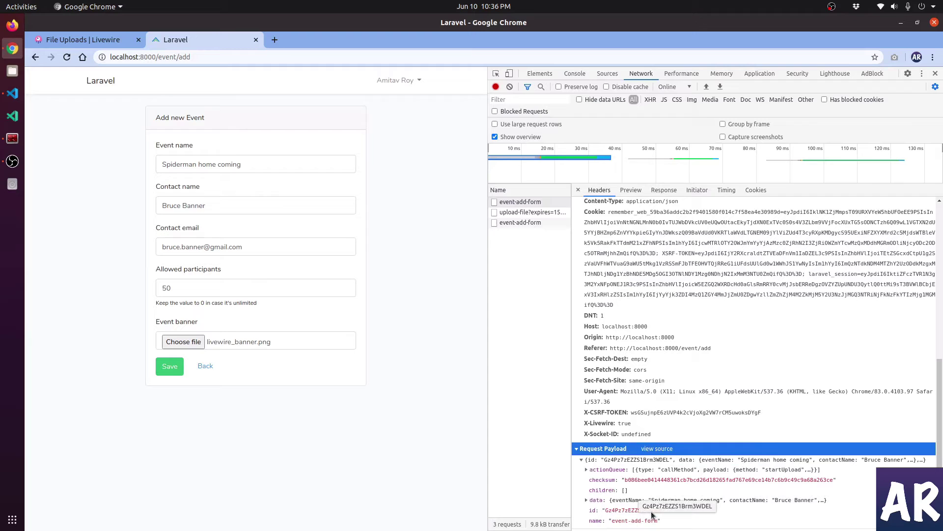
Expand the response's eventQueue params to reveal the signed upload-file URL.
left_click(663, 190)
left_click(630, 190)
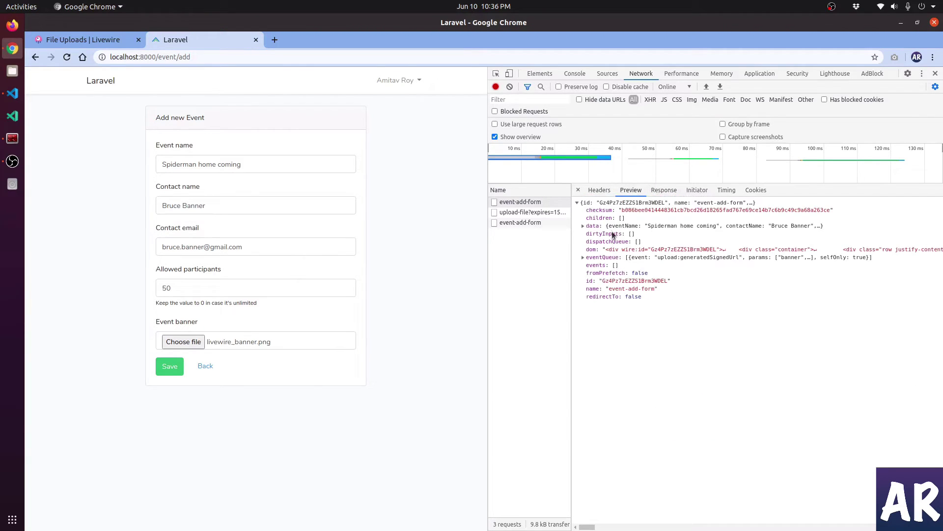
left_click(604, 257)
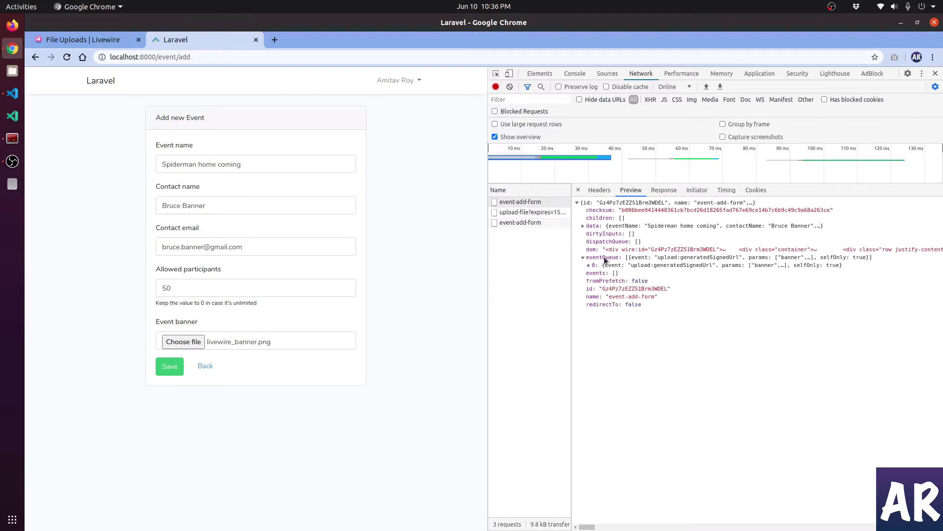
left_click(609, 266)
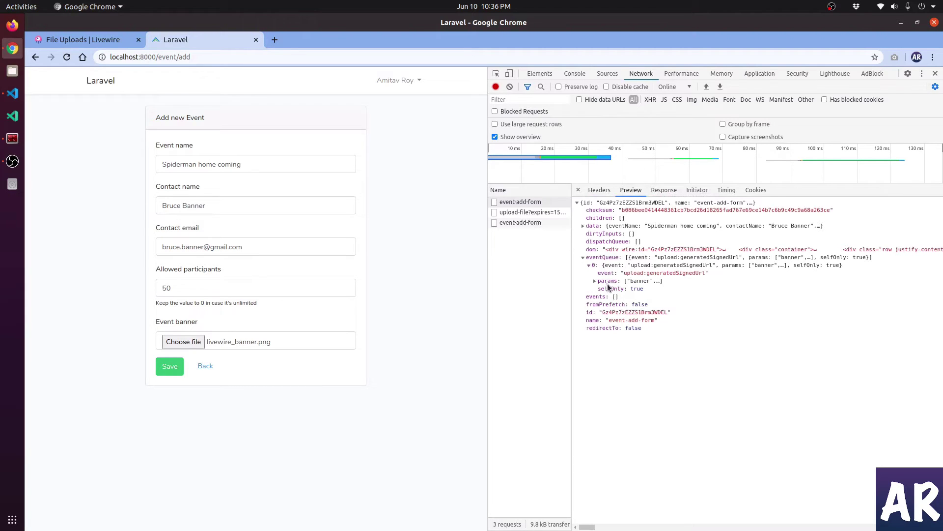
left_click(605, 281)
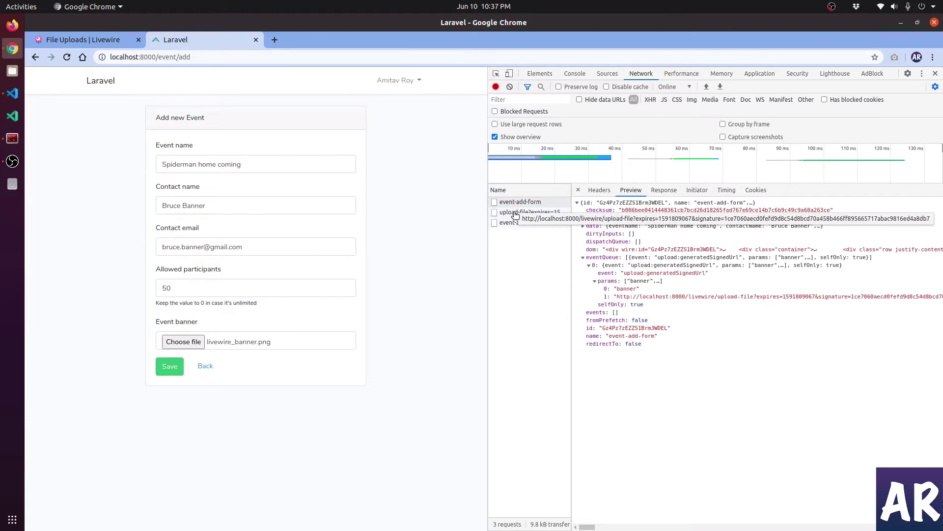
Inspect the upload-file request's binary file entry in Form Data.
left_click(516, 213)
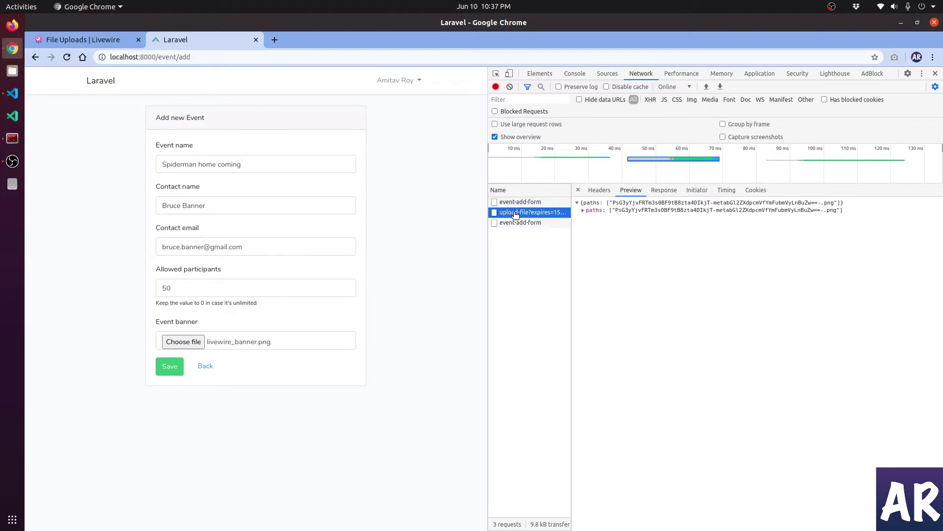
left_click(598, 190)
scroll(675, 386, "down", 5)
scroll(675, 387, "down", 5)
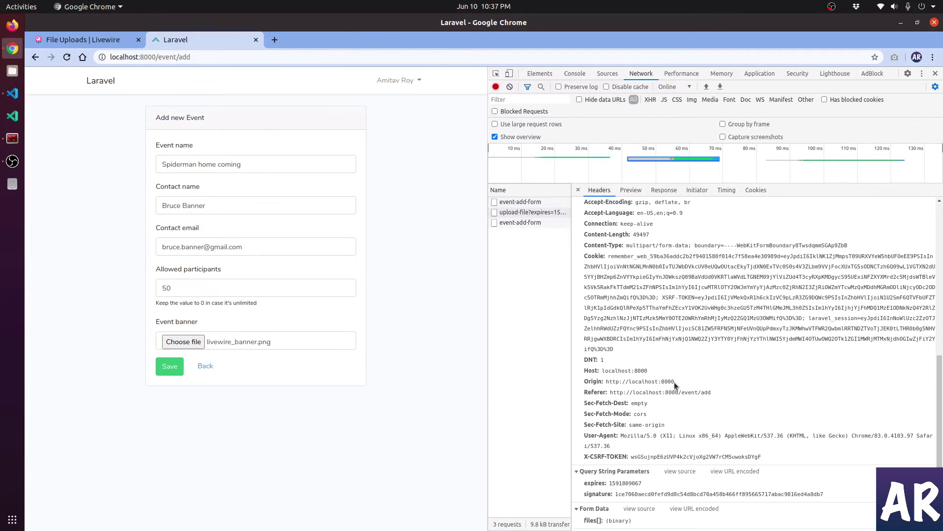
left_click(596, 520)
left_click_drag(595, 520, 649, 521)
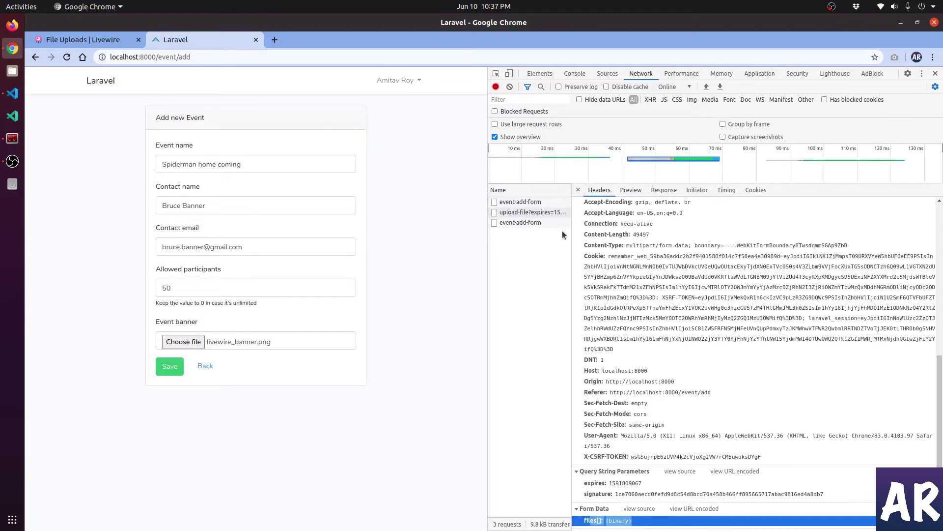
Highlight the returned temporary file name, then open the final event-add-form response.
left_click(631, 191)
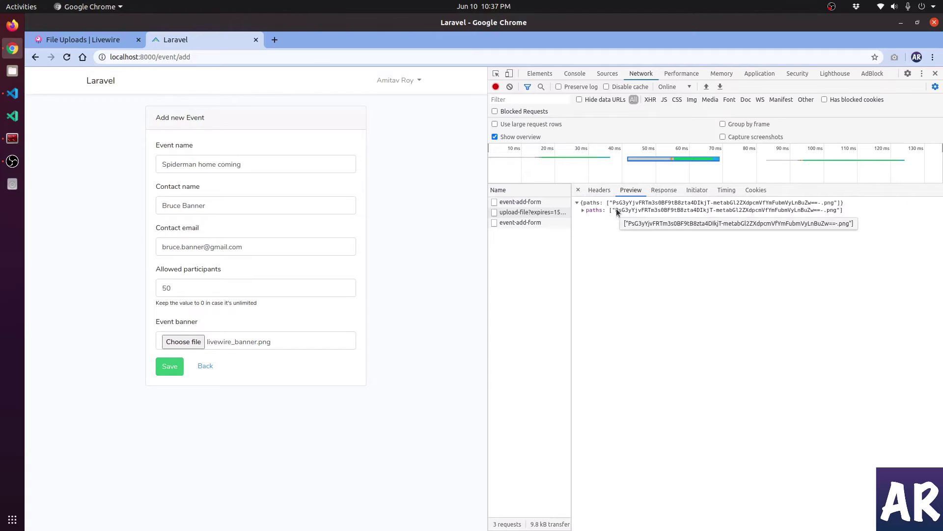
left_click_drag(616, 211, 835, 214)
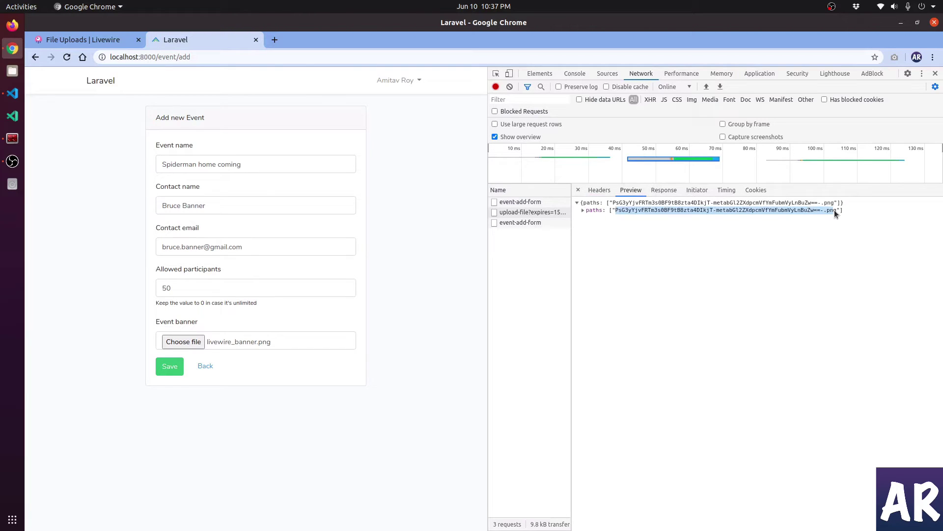
left_click(521, 223)
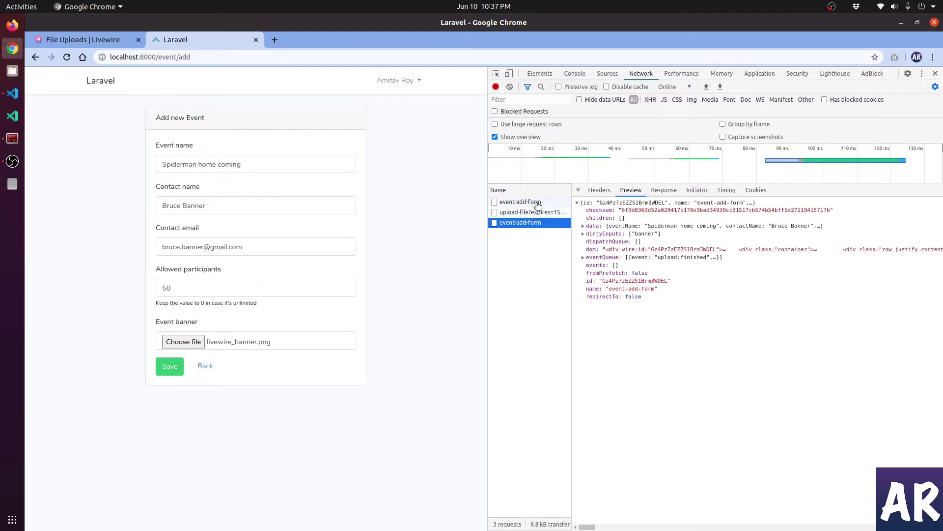
Compare the first and final event-add-form request responses.
left_click(521, 201)
left_click(521, 222)
left_click(521, 203)
left_click(520, 222)
Expand the upload:finished params, highlight the banner's temporary file name, and return to the docs.
left_click(583, 250)
left_click(583, 257)
left_click(619, 265)
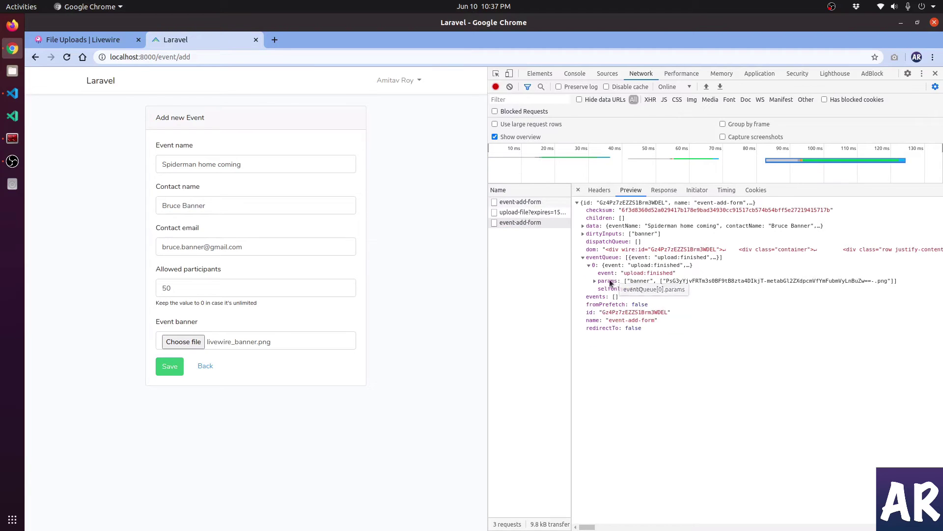
left_click(613, 284)
left_click_drag(621, 296, 772, 297)
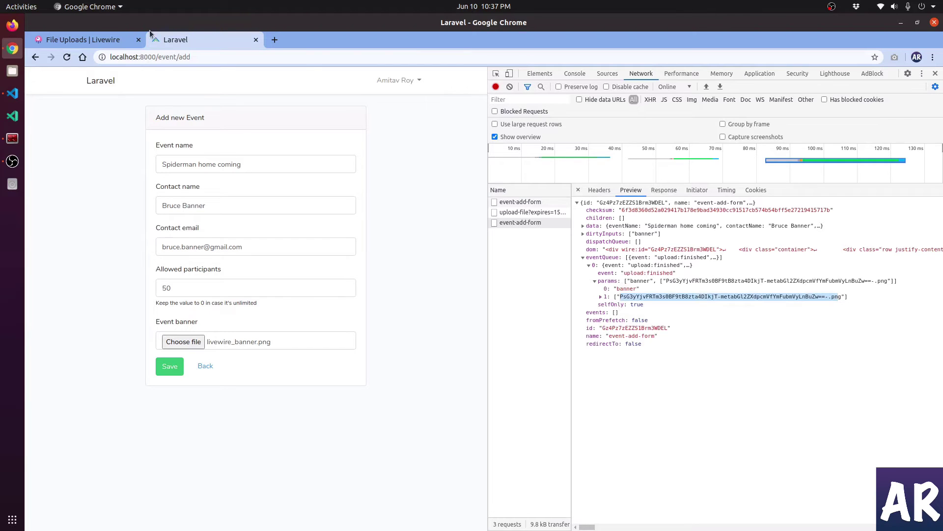
left_click(82, 39)
scroll(446, 262, "down", 5)
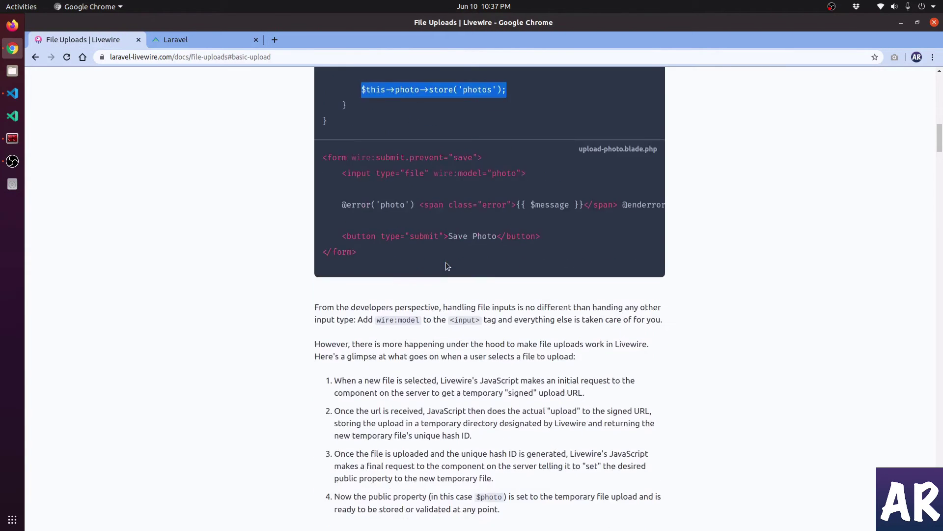
scroll(446, 262, "down", 3)
scroll(446, 261, "down", 1)
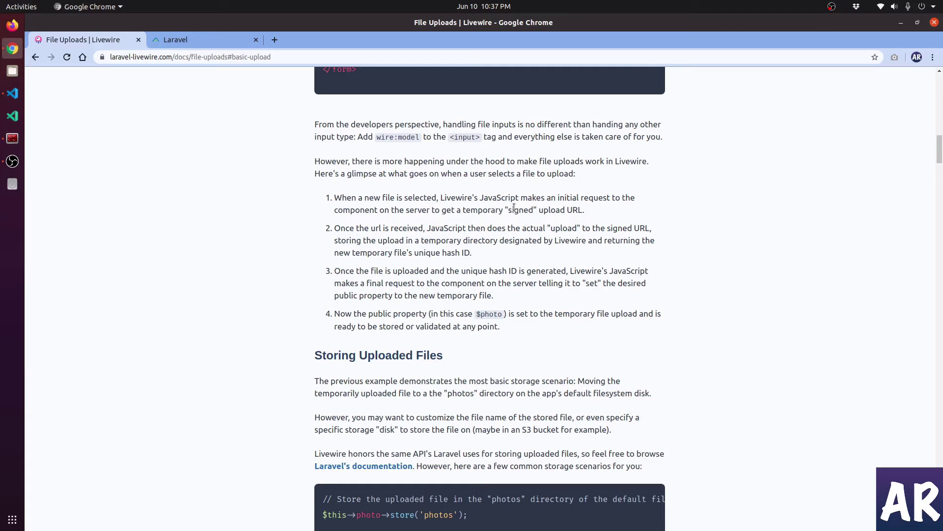
Highlight step 1's signed upload URL phrase, then recheck the signed-URL event params.
left_click_drag(560, 197, 613, 198)
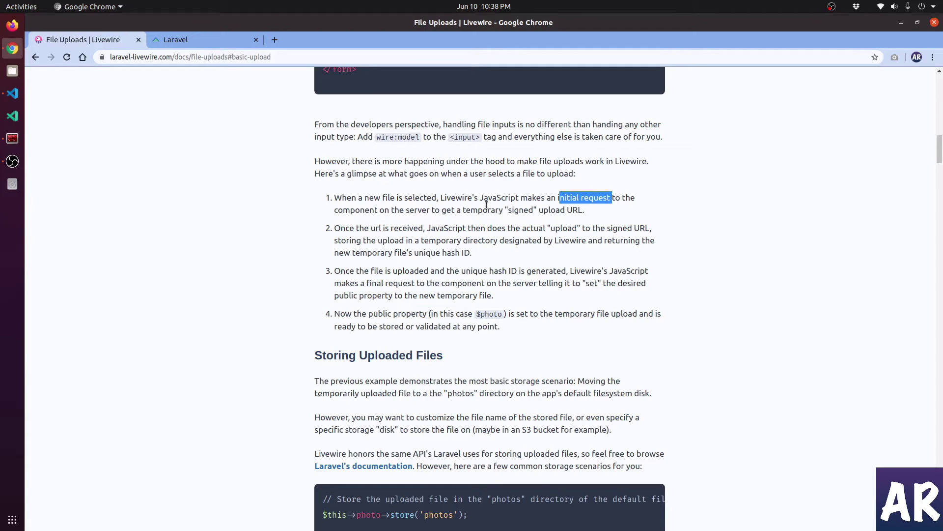
left_click_drag(460, 210, 572, 210)
left_click(193, 39)
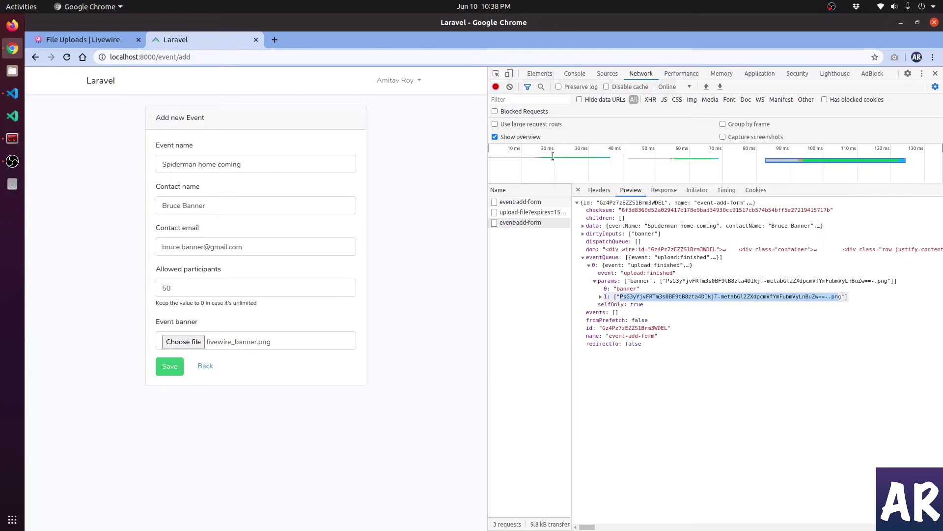
left_click(520, 201)
left_click(584, 258)
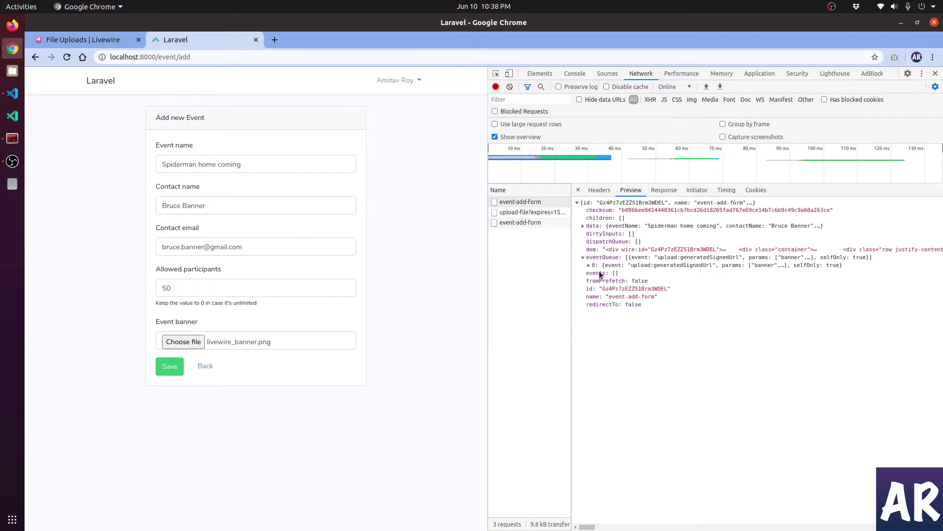
left_click(595, 281)
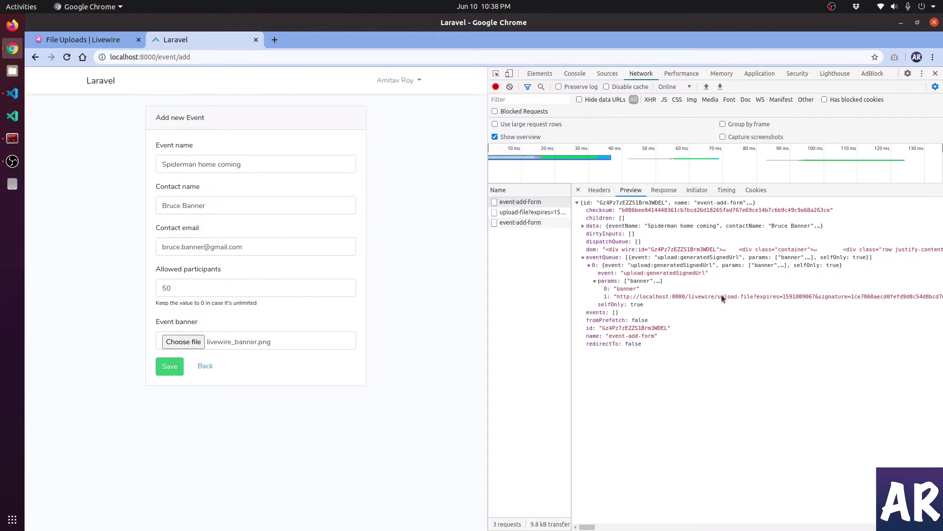
left_click(118, 41)
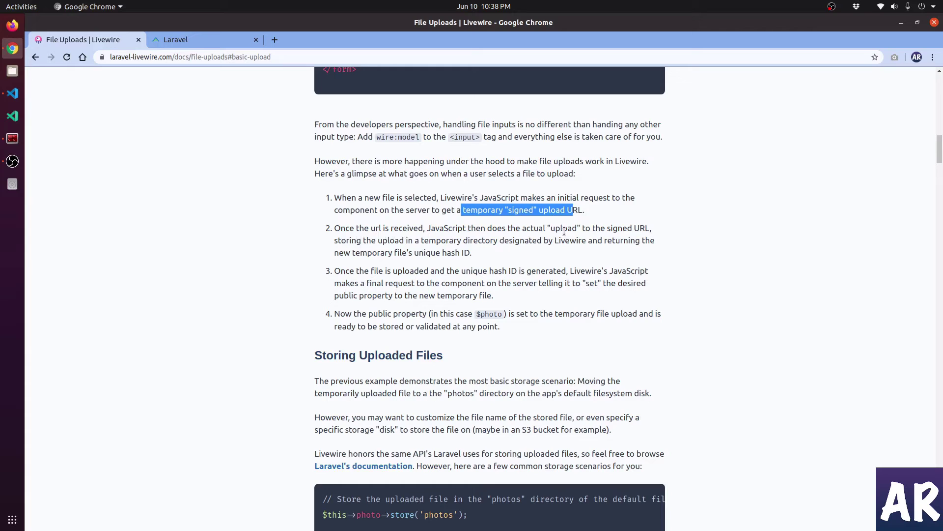
Highlight step 2's signed-URL upload and temporary-directory storage, then switch to the network log.
left_click_drag(563, 229, 647, 227)
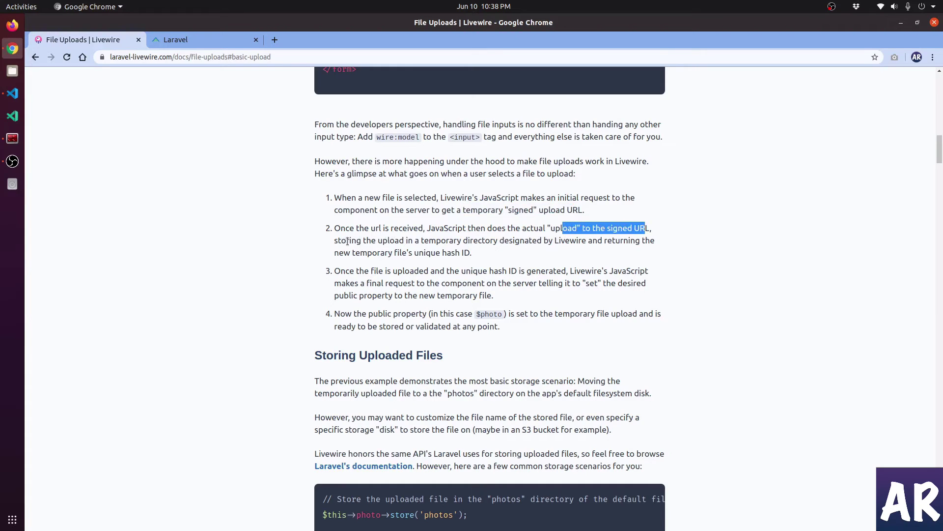
left_click_drag(347, 241, 511, 243)
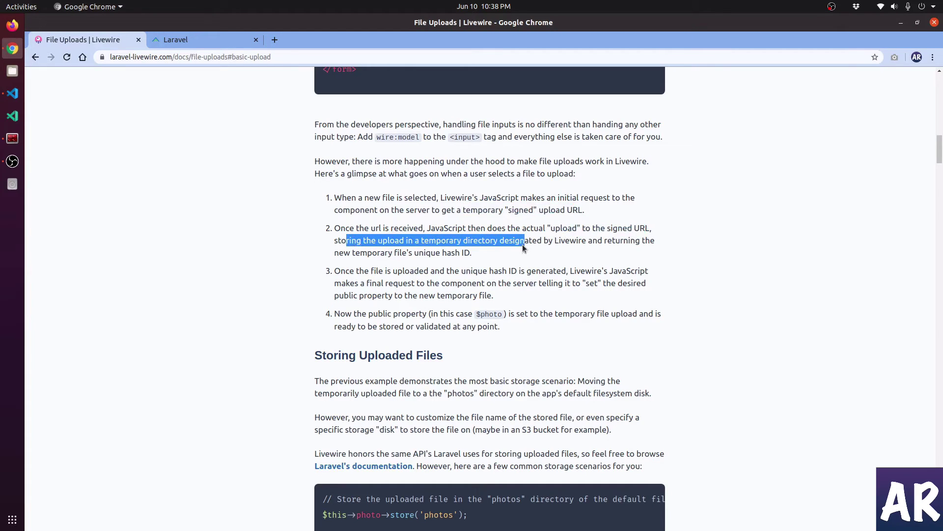
mouse_move(523, 244)
left_mouse_down()
mouse_move(438, 249)
mouse_move(470, 253)
left_mouse_up()
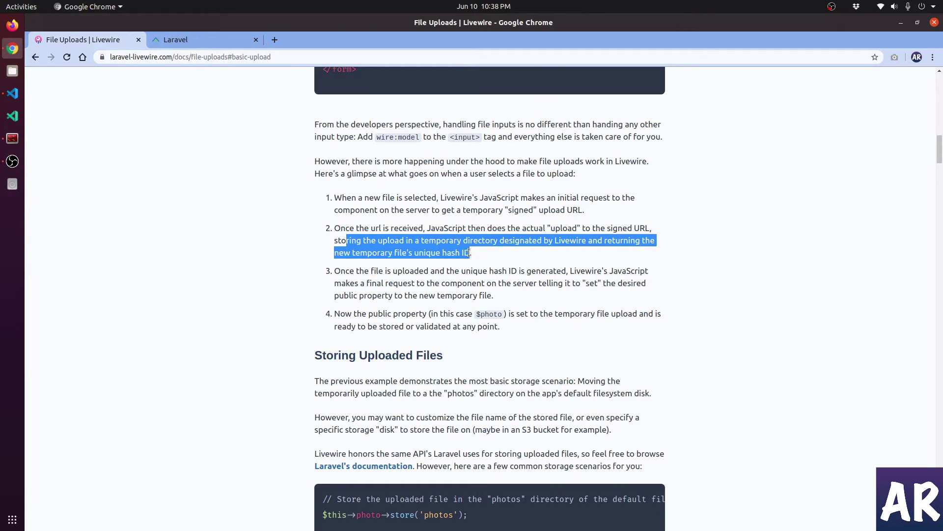
left_click(201, 41)
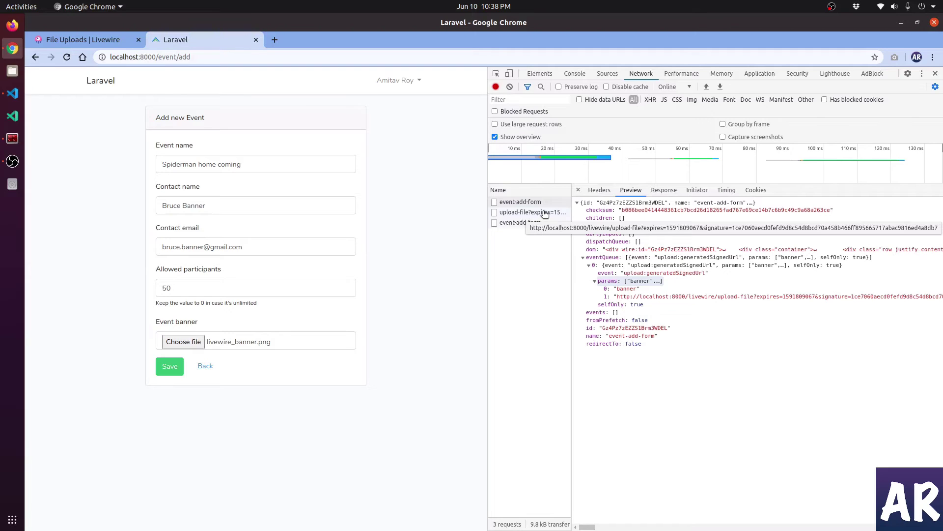
Highlight the docs' third upload step about the final request setting the public property.
left_click(531, 212)
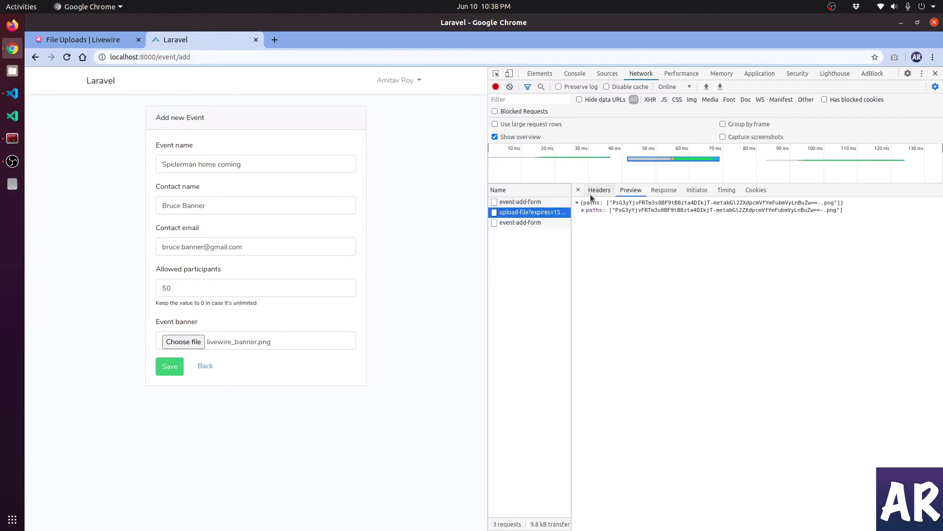
left_click(83, 40)
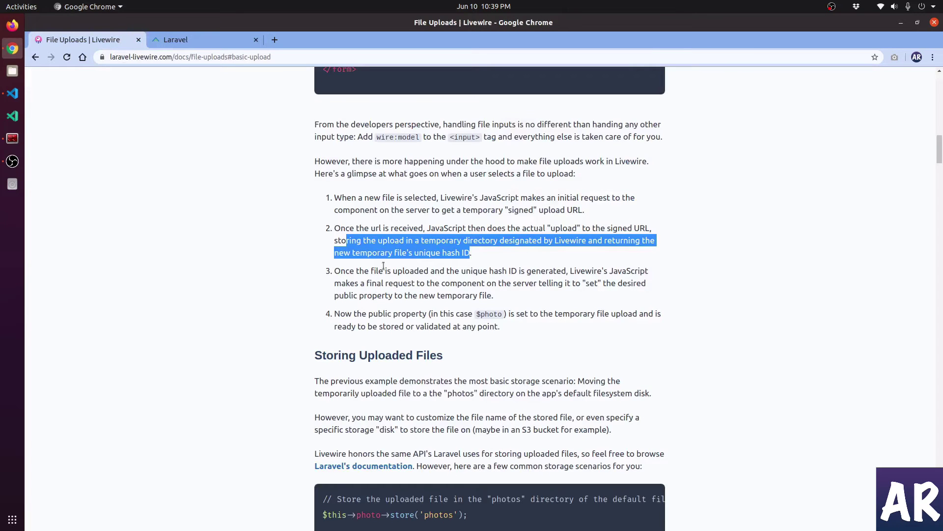
left_click(380, 252)
double_click(446, 253)
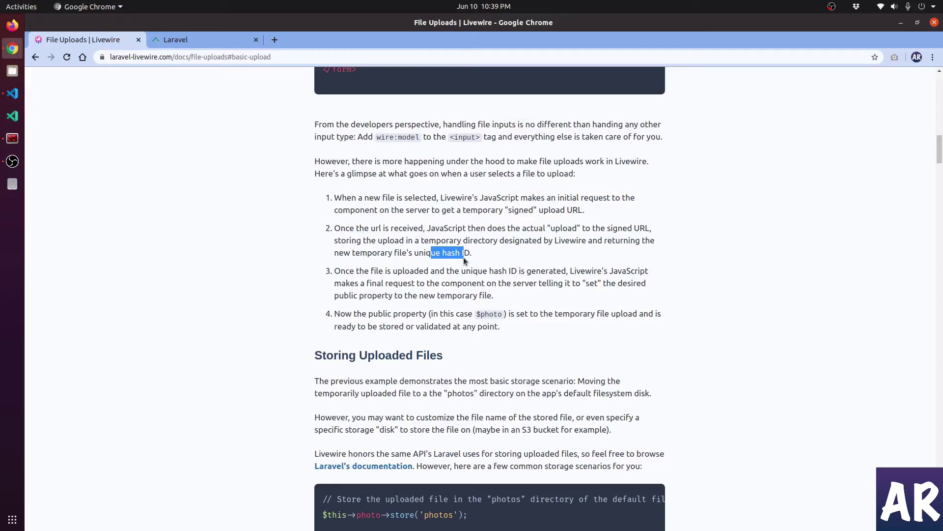
left_click_drag(338, 270, 545, 272)
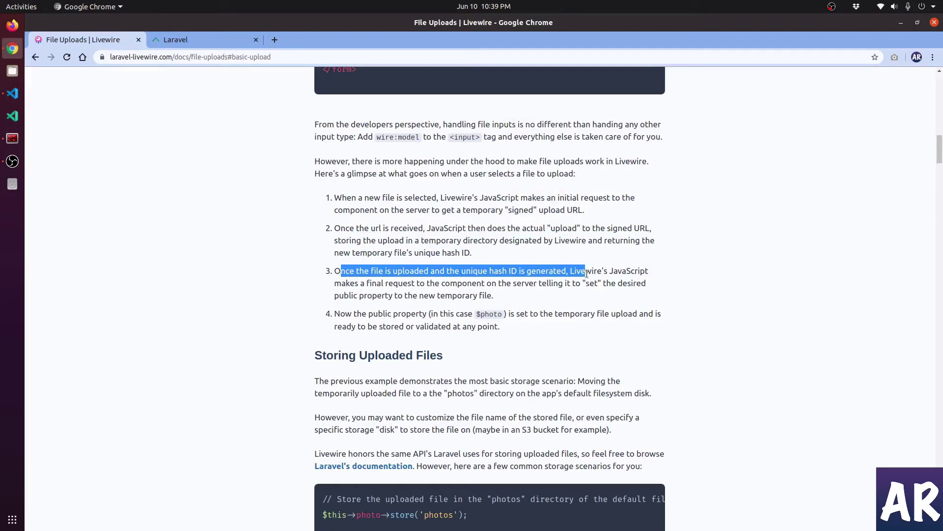
mouse_move(544, 273)
left_mouse_down()
mouse_move(408, 284)
mouse_move(530, 283)
left_mouse_up()
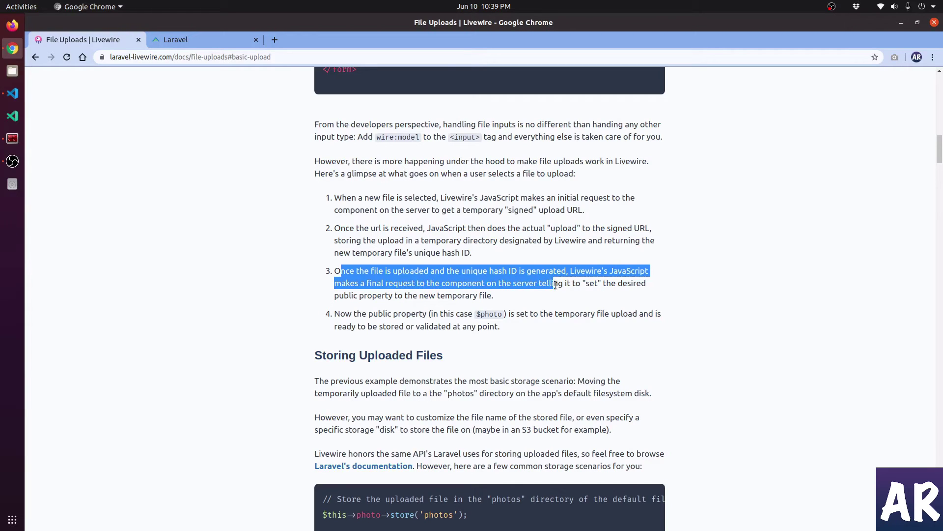
left_click_drag(529, 283, 452, 300)
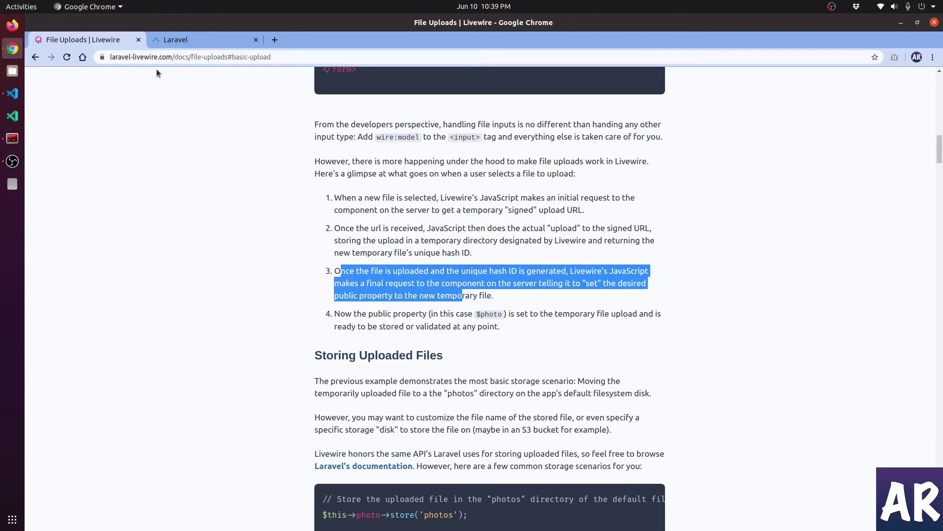
Compare it with the final form request's response in the network log, then return to the docs.
left_click(174, 39)
left_click(520, 222)
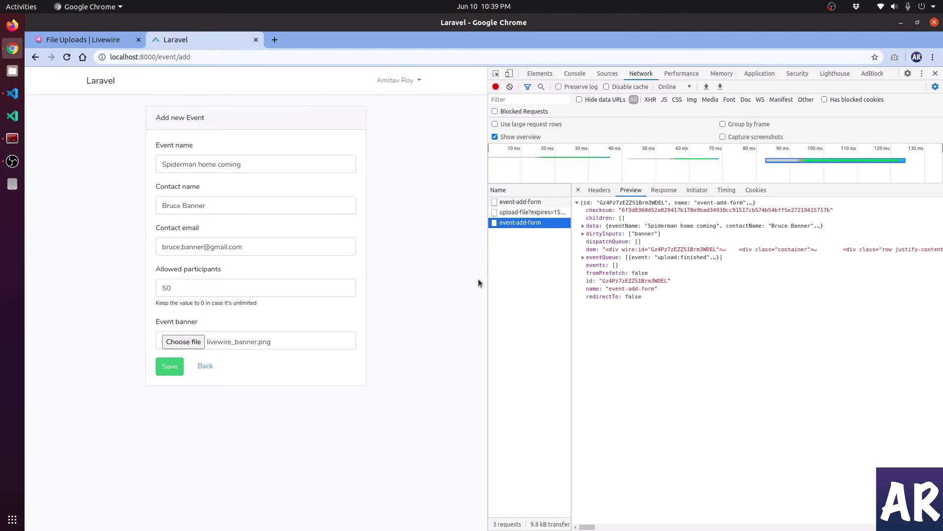
left_click(82, 39)
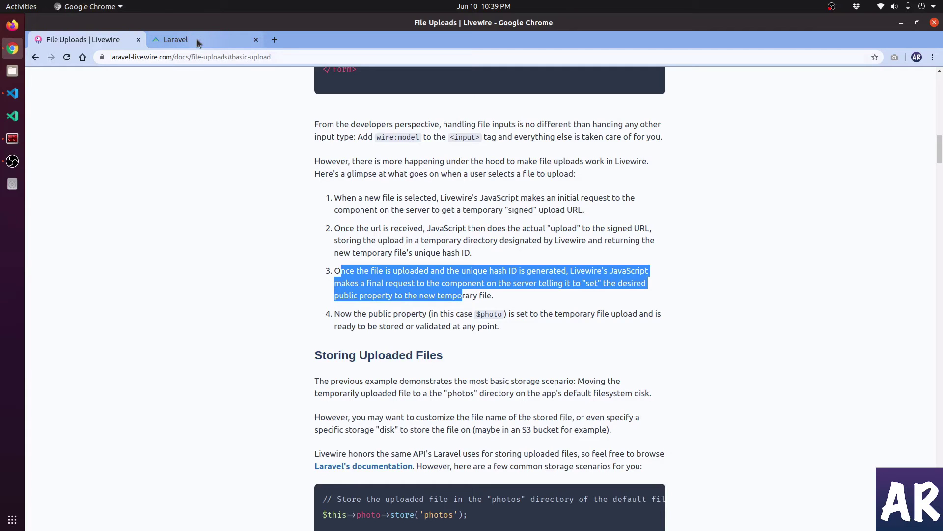
Reload the local event add page and clear its network request log.
left_click(356, 251)
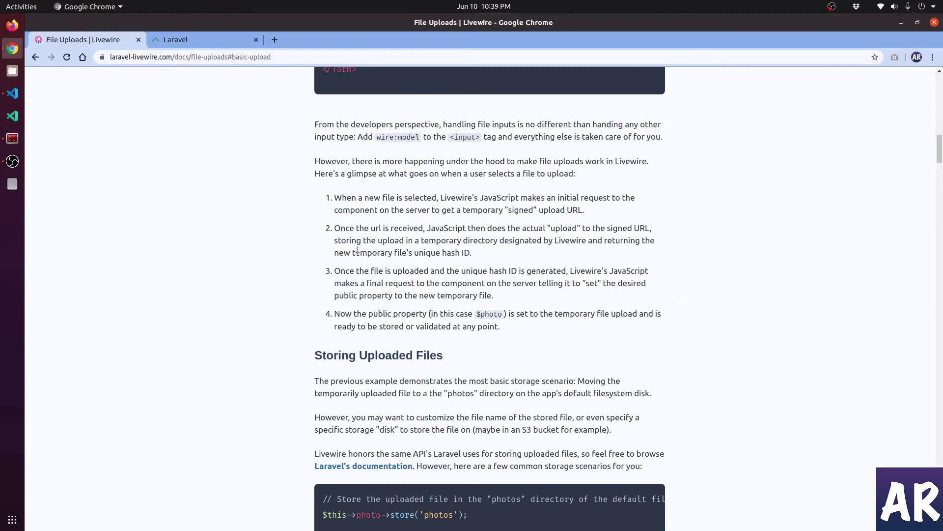
scroll(358, 250, "down", 5)
scroll(357, 251, "down", 5)
scroll(357, 250, "down", 3)
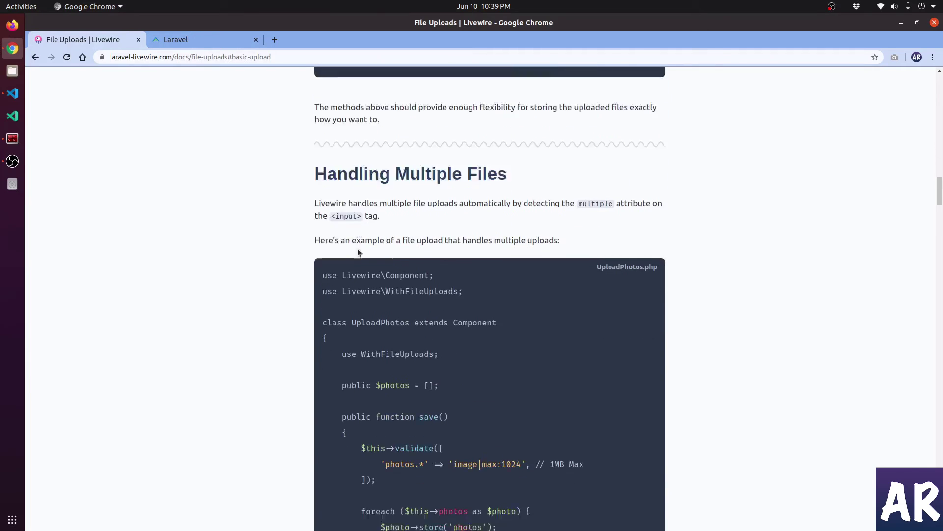
scroll(357, 251, "down", 5)
scroll(357, 248, "down", 3)
scroll(357, 248, "up", 3)
scroll(358, 249, "up", 5)
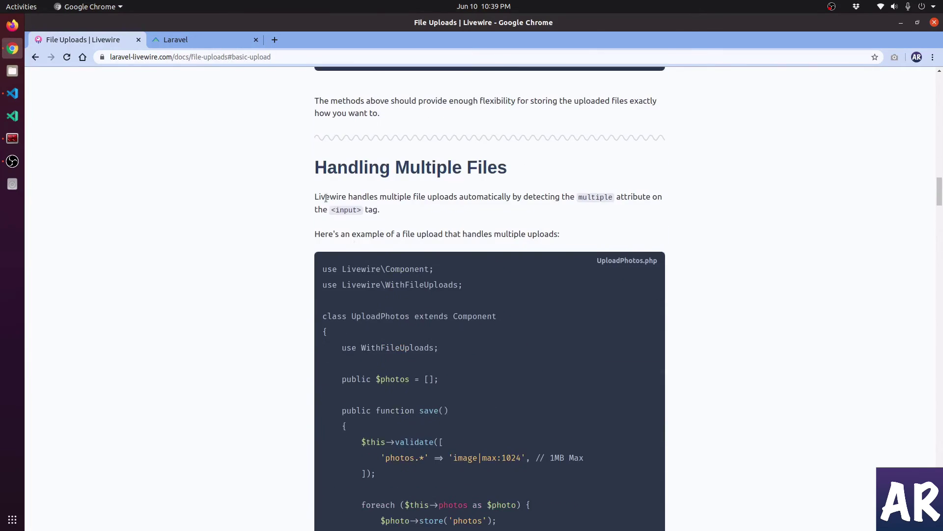
left_click_drag(336, 166, 471, 167)
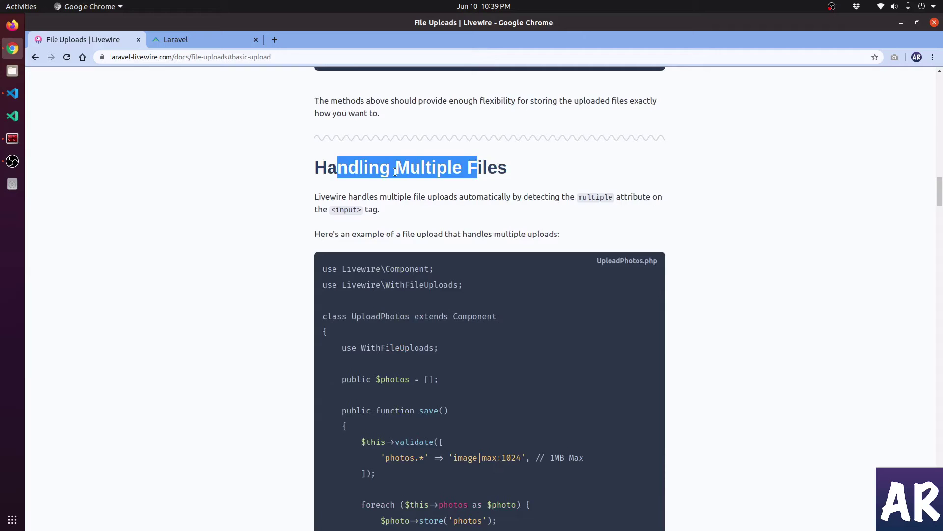
scroll(405, 204, "down", 1)
scroll(404, 204, "down", 3)
scroll(405, 203, "down", 2)
left_click_drag(363, 269, 391, 330)
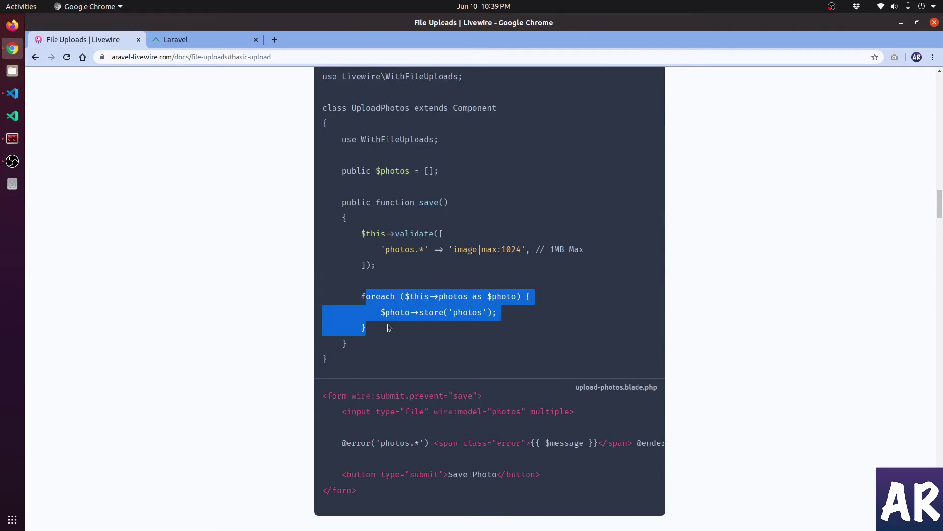
scroll(391, 325, "down", 5)
scroll(392, 324, "down", 5)
scroll(392, 324, "down", 5)
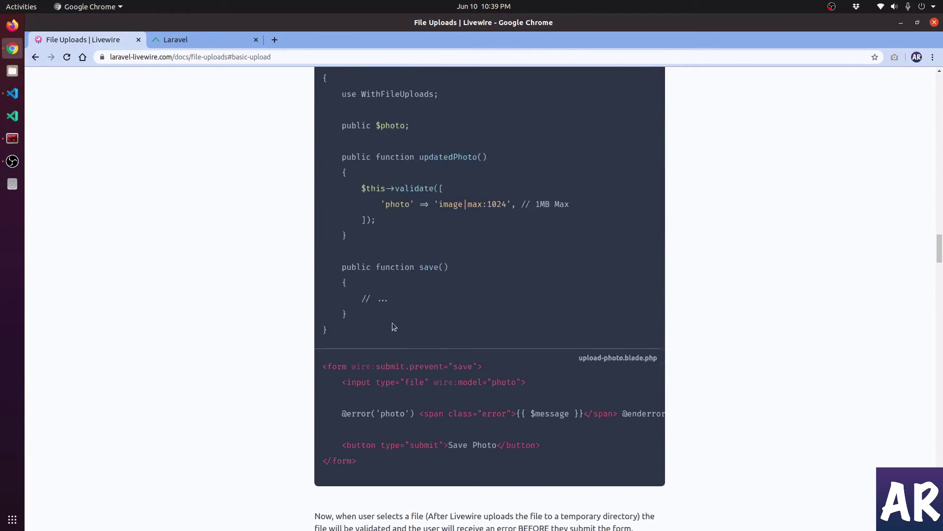
scroll(392, 321, "down", 5)
scroll(392, 322, "down", 3)
left_click_drag(325, 94, 509, 99)
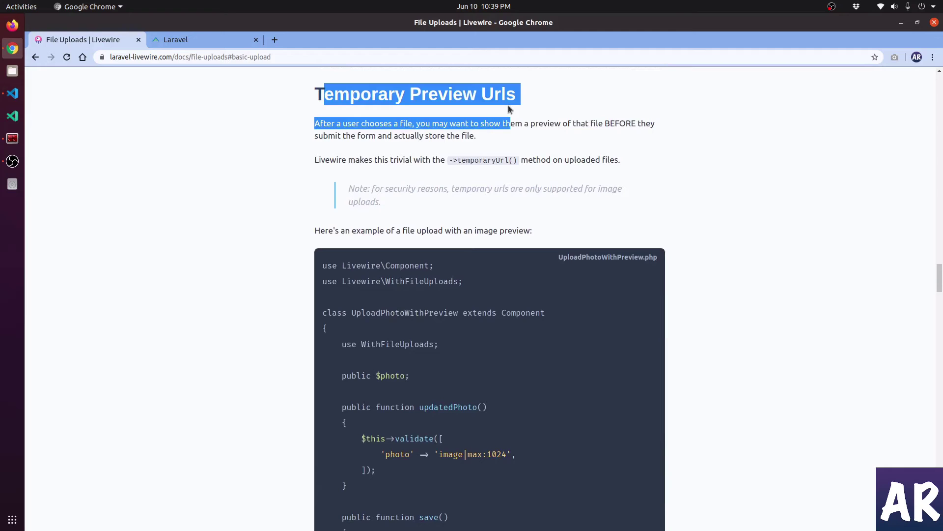
left_click(213, 40)
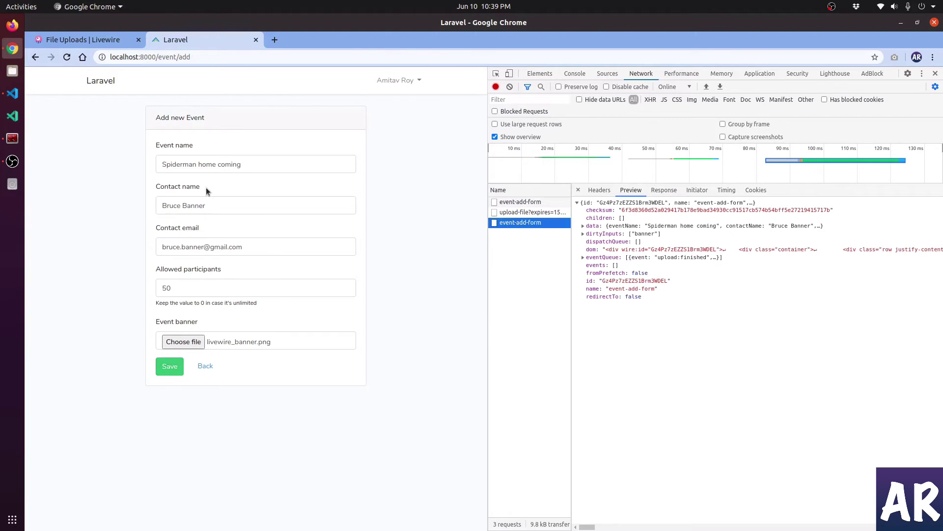
key("F5")
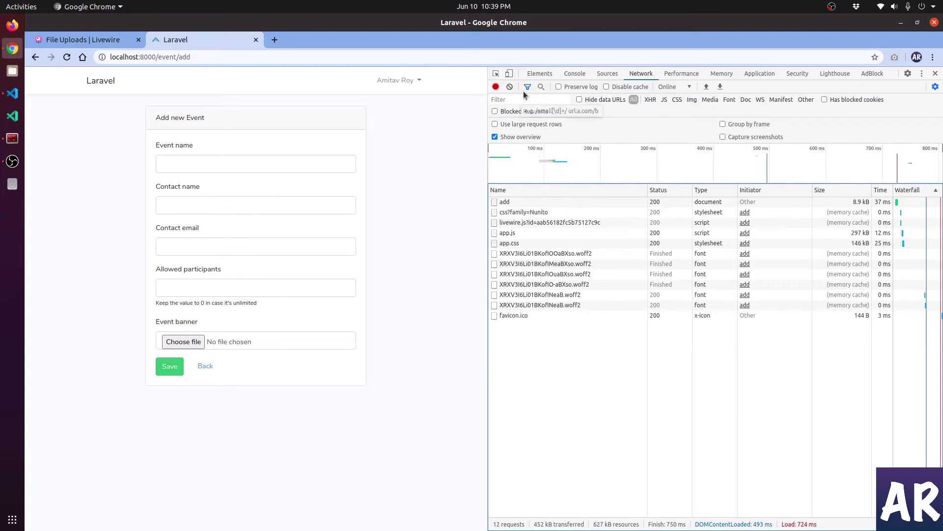
left_click(509, 88)
left_click(82, 40)
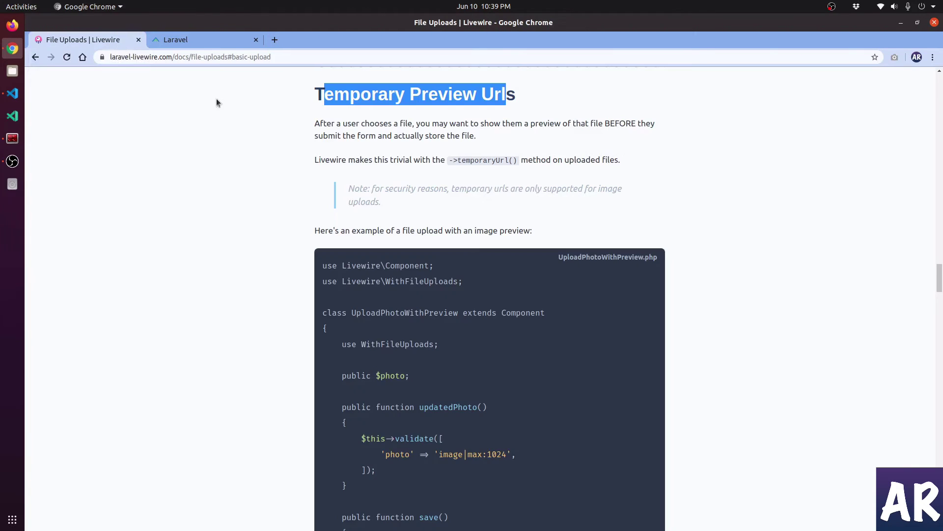
scroll(317, 181, "down", 2)
scroll(317, 181, "down", 1)
scroll(317, 181, "up", 1)
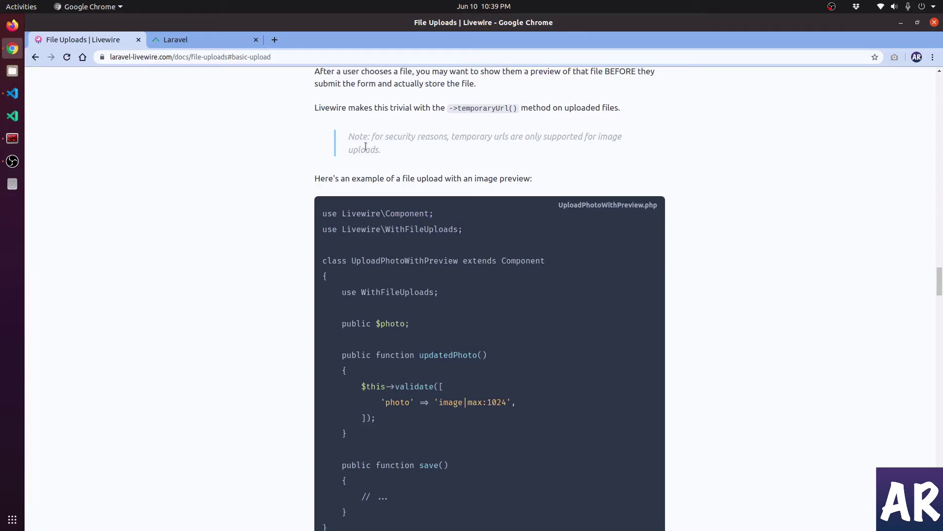
scroll(365, 148, "up", 1)
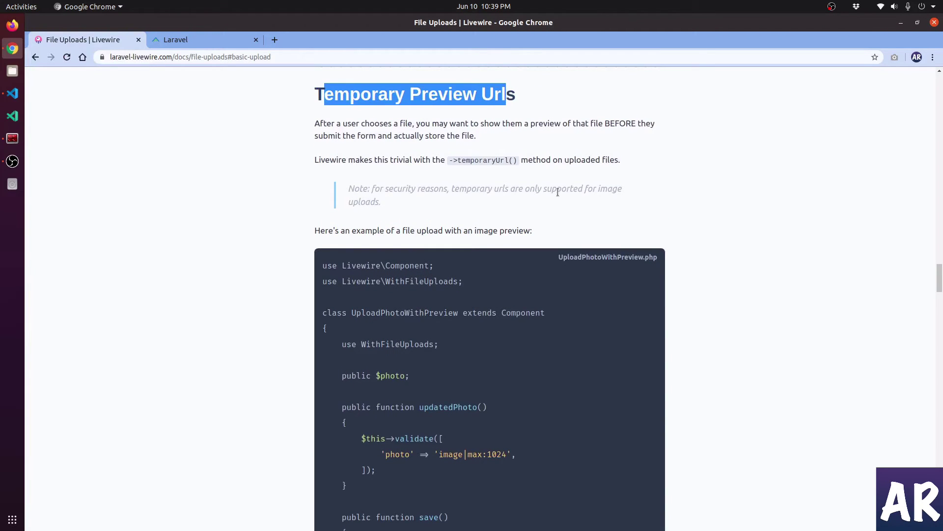
left_click_drag(577, 191, 599, 192)
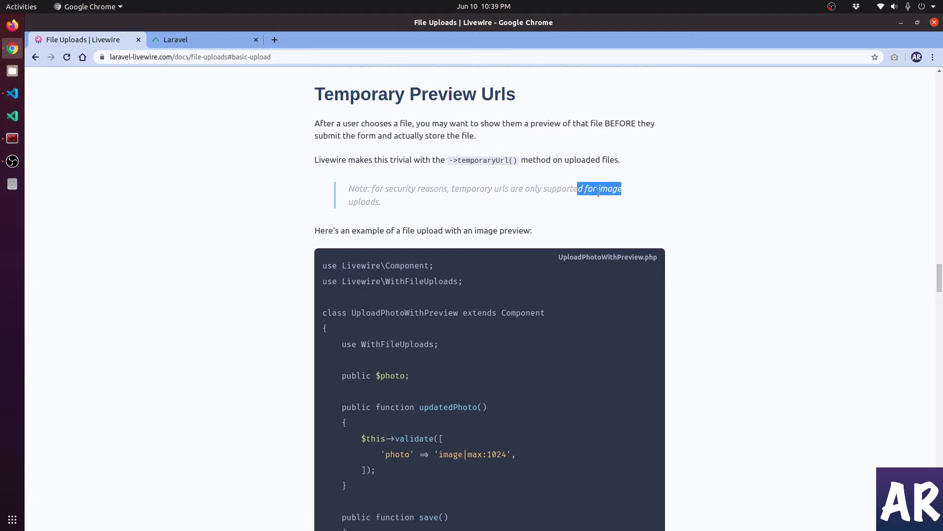
double_click(479, 160)
scroll(342, 310, "down", 5)
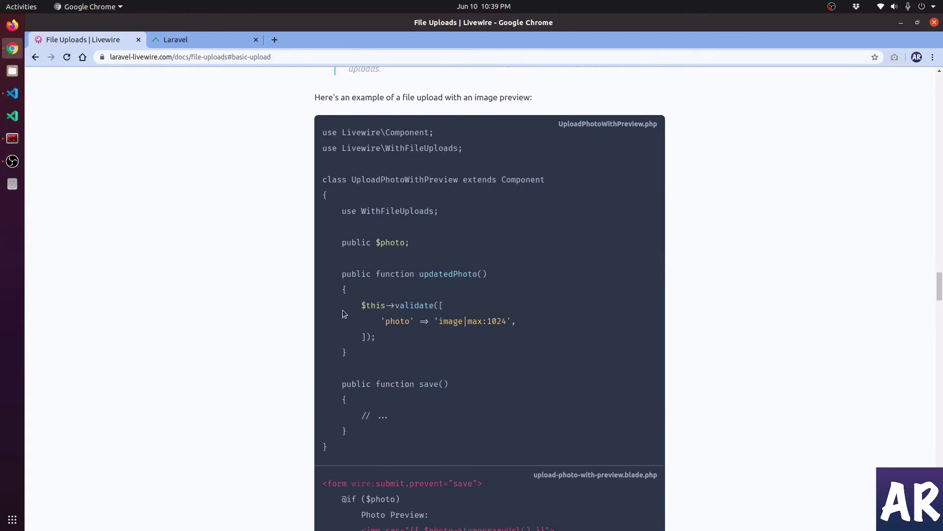
scroll(374, 359, "down", 2)
scroll(374, 359, "down", 2)
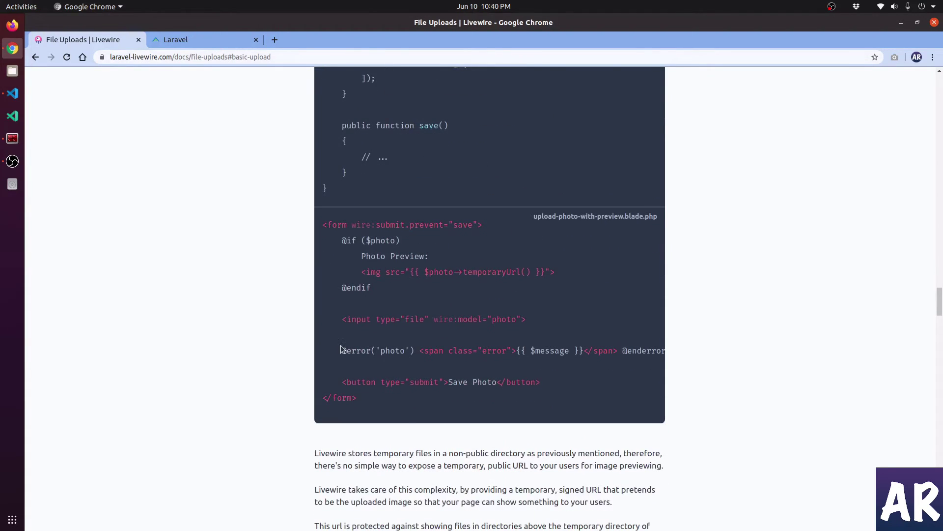
left_click_drag(342, 240, 381, 292)
key("ctrl+c")
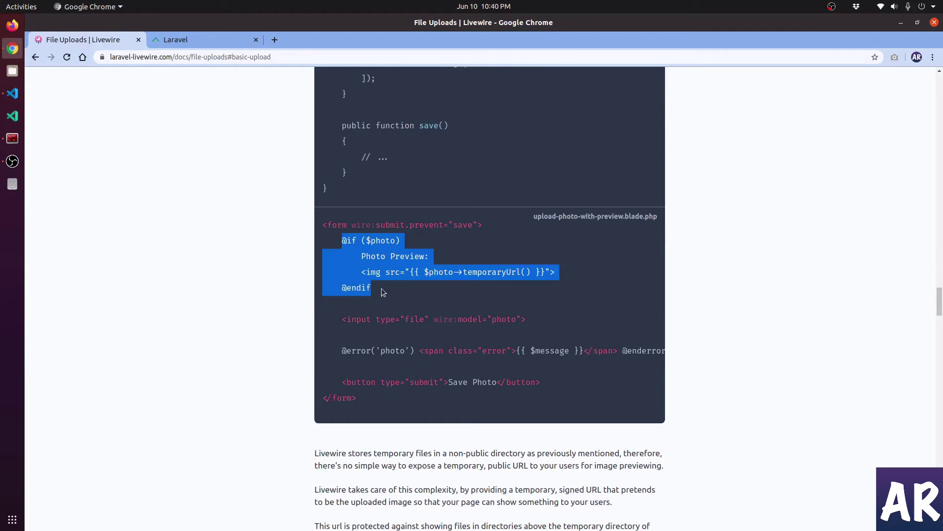
double_click(378, 241)
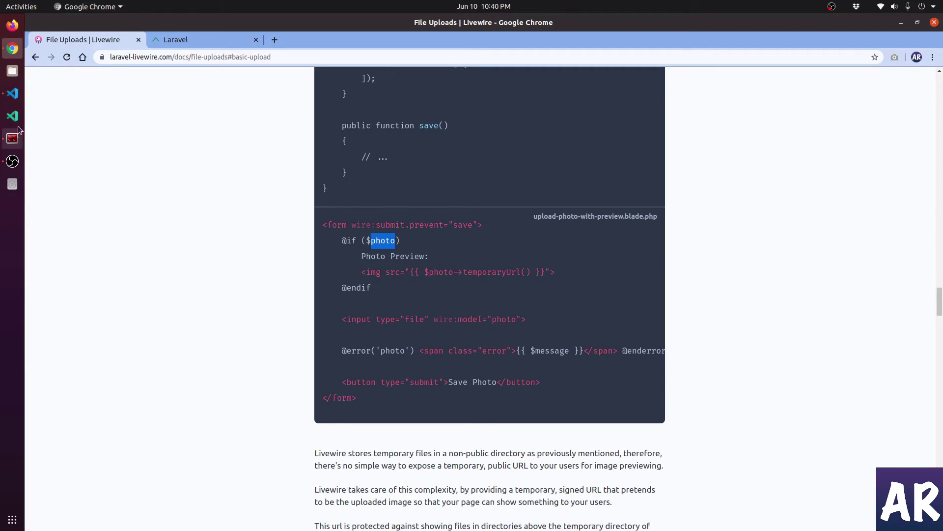
left_click(12, 93)
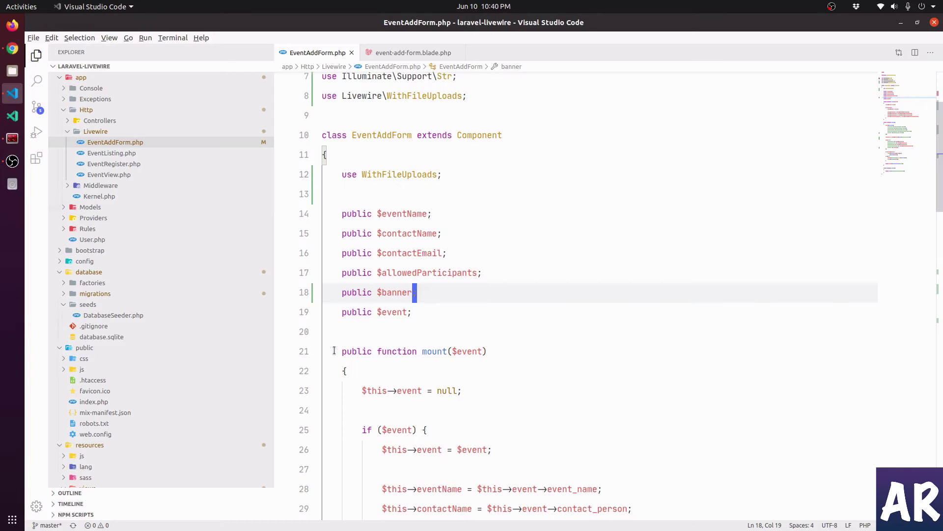
left_click(408, 52)
scroll(371, 368, "down", 5)
scroll(370, 369, "up", 3)
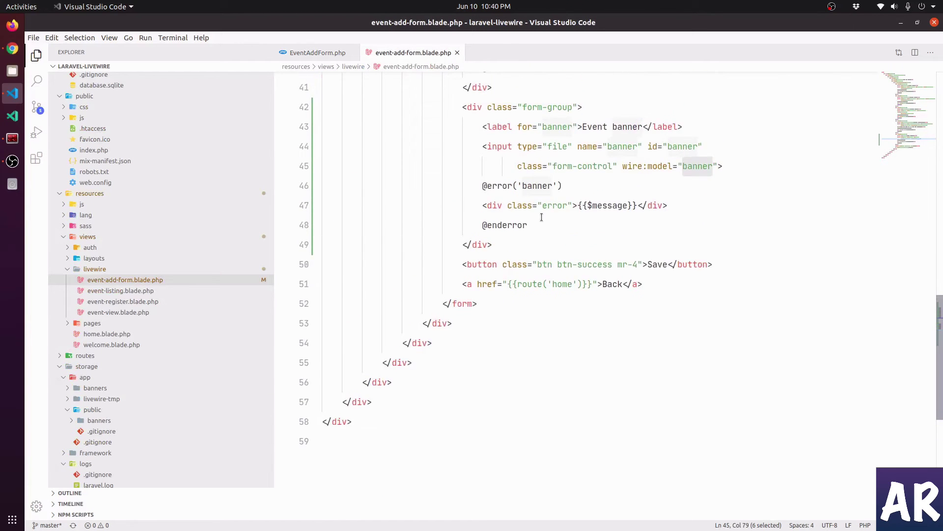
scroll(542, 217, "up", 1)
left_click(538, 277)
key("ctrl+v")
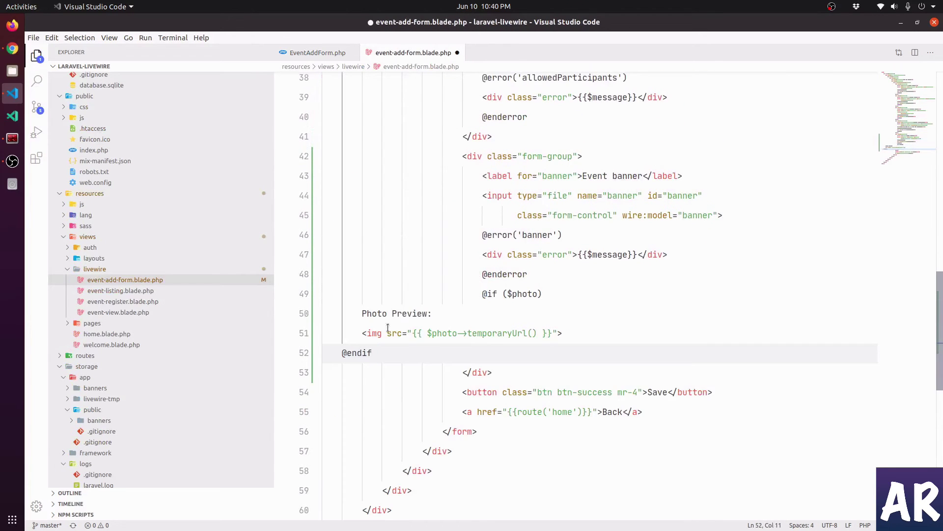
left_click_drag(374, 352, 362, 313)
key("Tab")
key("Tab")
key("Tab")
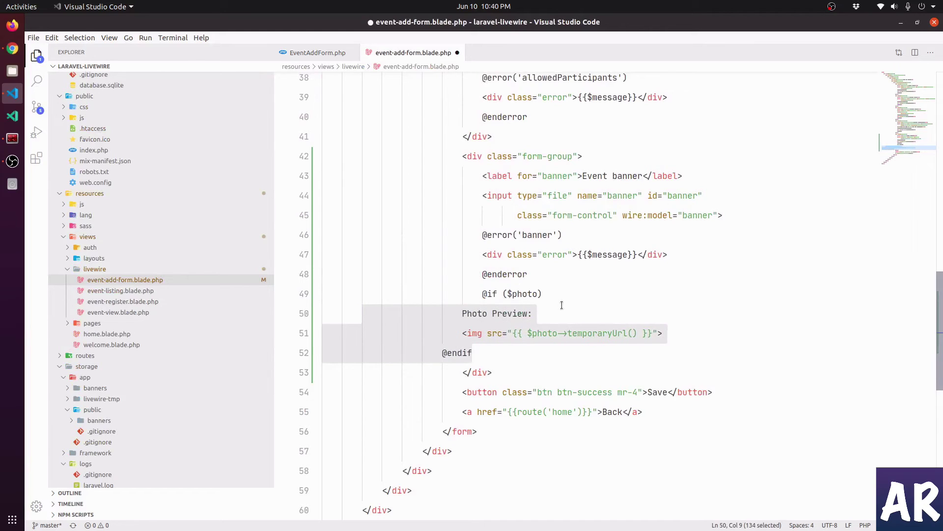
key("ctrl+shift+k")
left_click(483, 333)
key("Tab")
left_click(442, 332)
key("Tab")
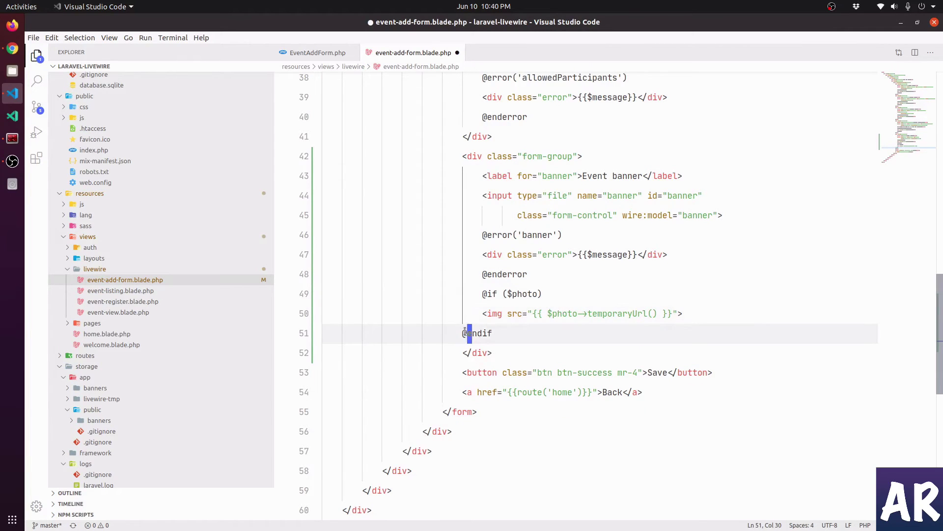
key("Tab")
left_click(483, 312)
key("Tab")
Rename photo to $banner in the condition and img tag, and save.
double_click(525, 293)
key("ctrl+d")
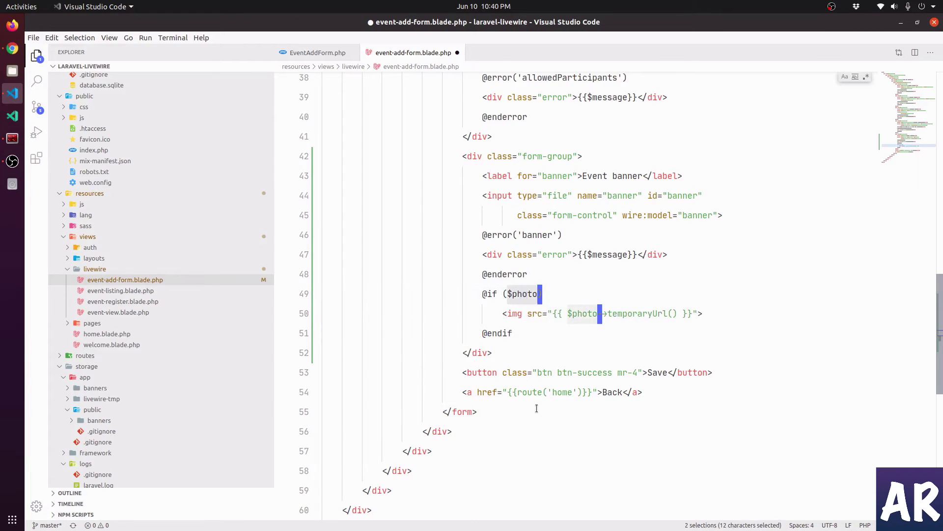
type("banner")
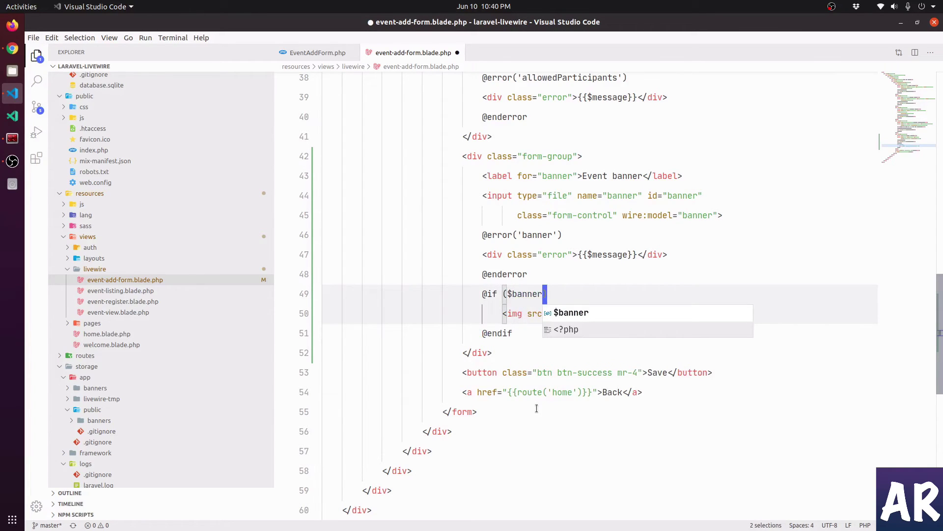
key("Escape")
key("ctrl+s")
Add class="w-50 p-4" to the preview img tag and save the file.
left_click(706, 315)
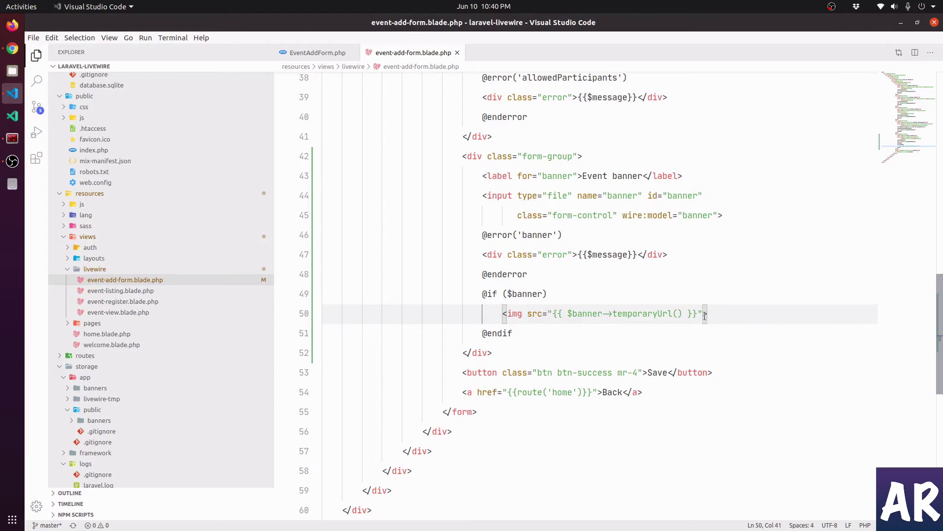
type("class")
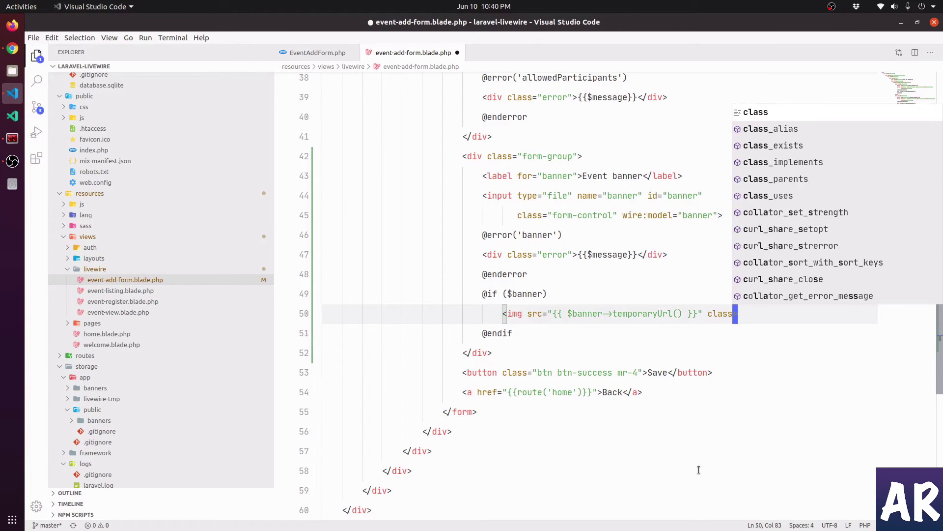
type("=\"w-")
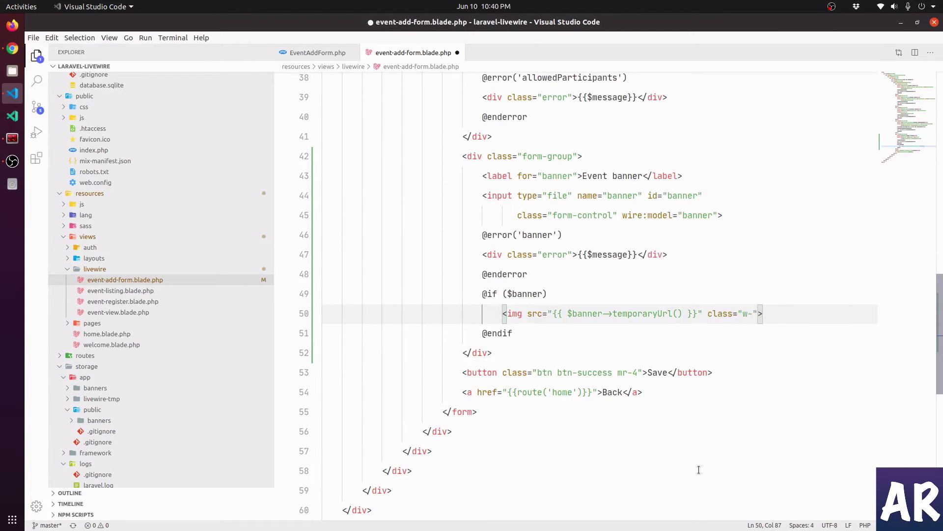
type("50 p-4")
key("ctrl+s")
key("alt+Tab")
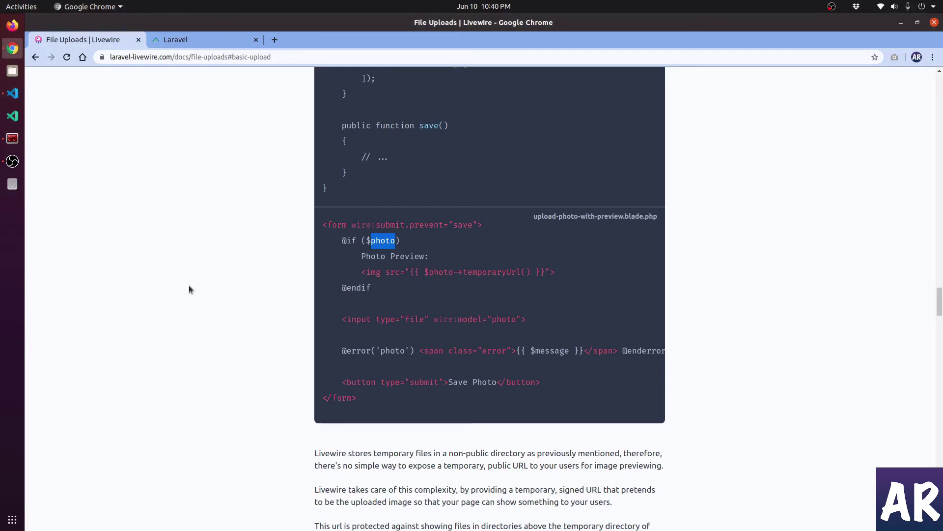
Clear the Laravel page's network log and choose livewire_banner.png as the event banner.
left_click(215, 42)
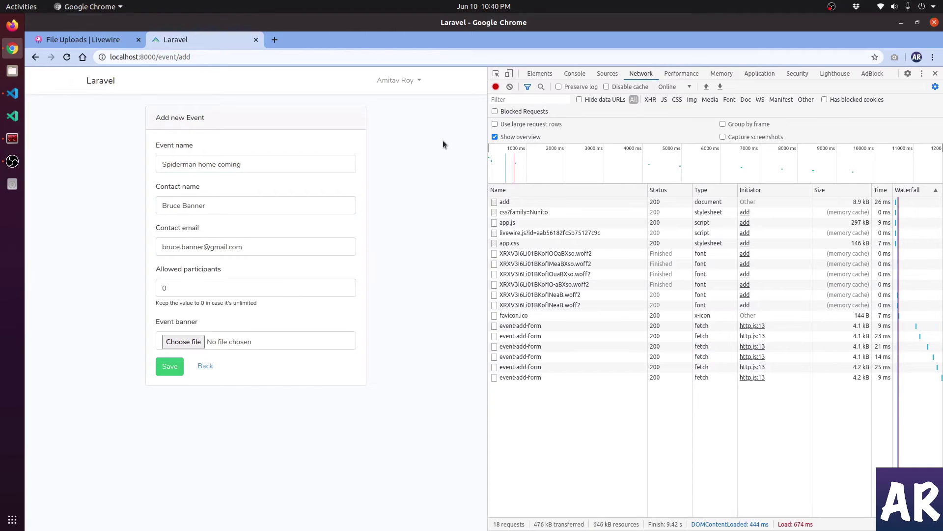
left_click(510, 87)
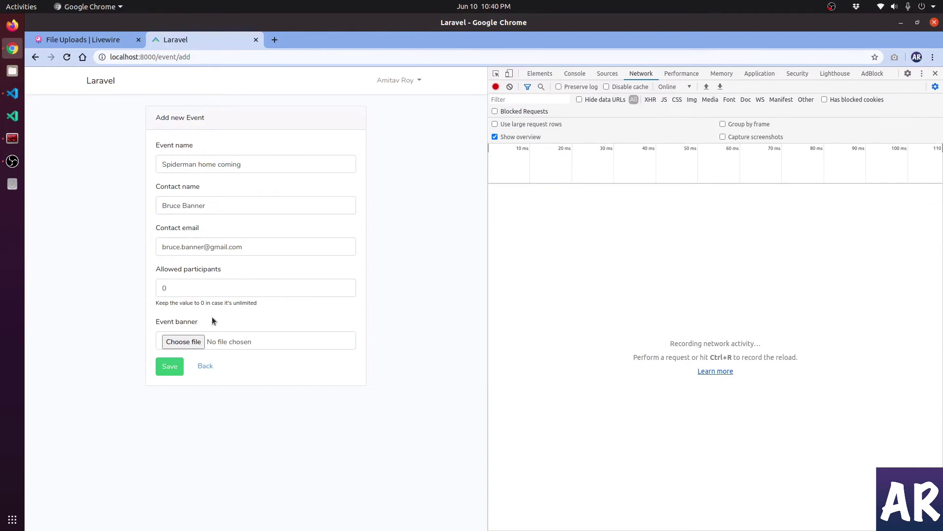
left_click(191, 345)
left_click(336, 124)
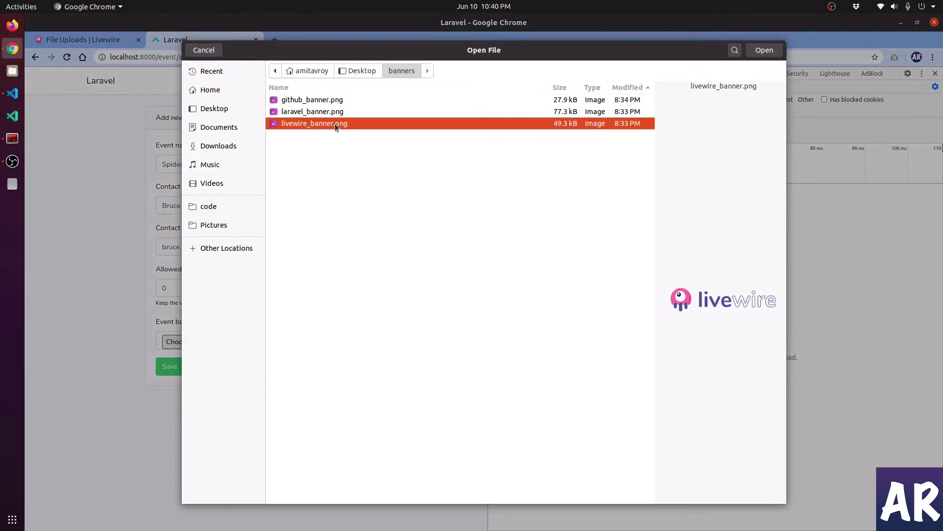
left_click(765, 50)
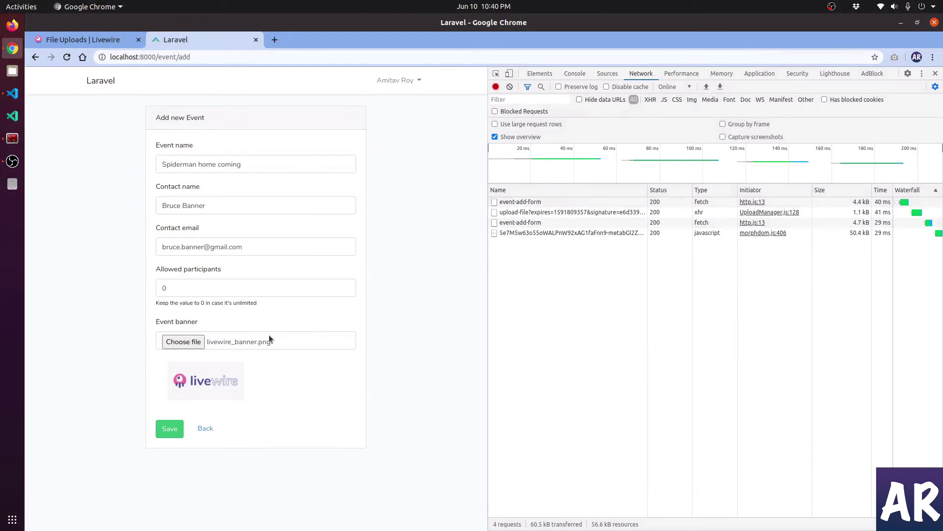
Inspect the banner preview img element showing its livewire/preview-file temporary URL.
right_click(204, 381)
left_click(227, 472)
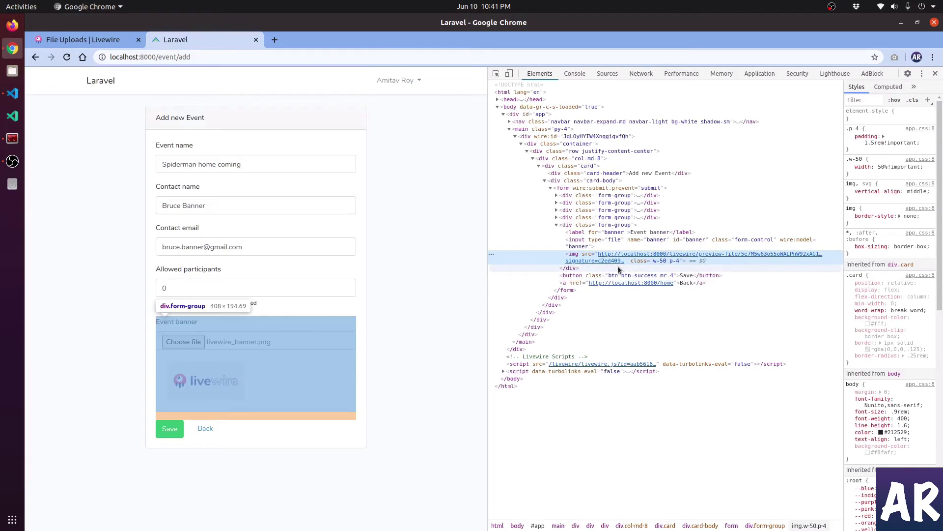
Collapse the project tree, expand storage/app/livewire-tmp to view temp uploads, then collapse it.
left_click(12, 93)
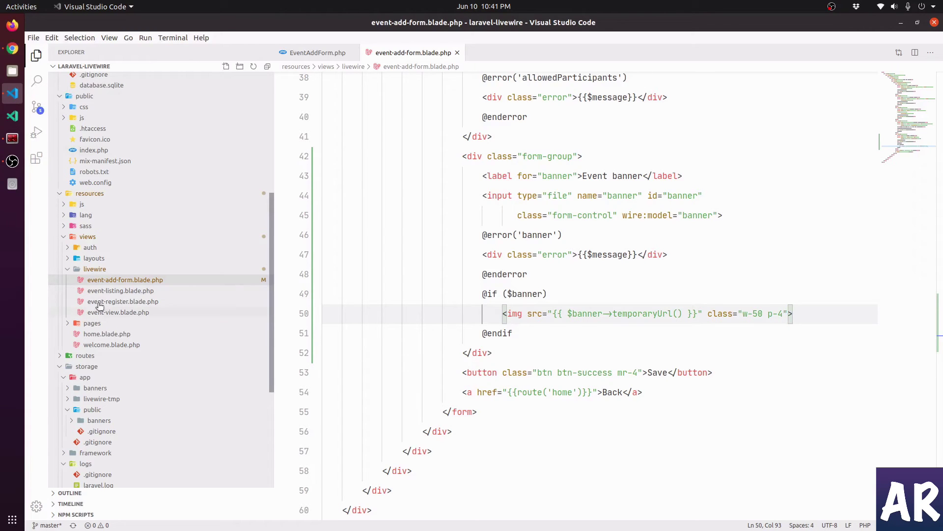
left_click(253, 65)
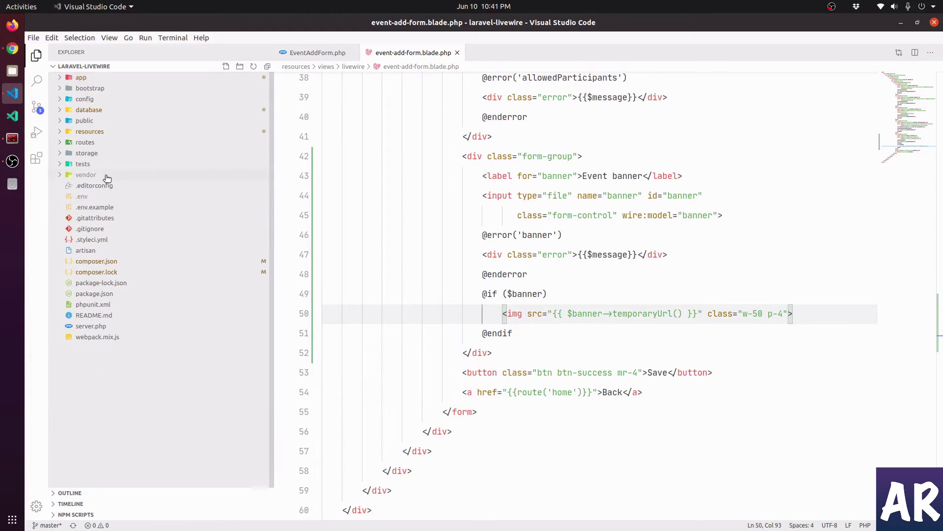
left_click(87, 153)
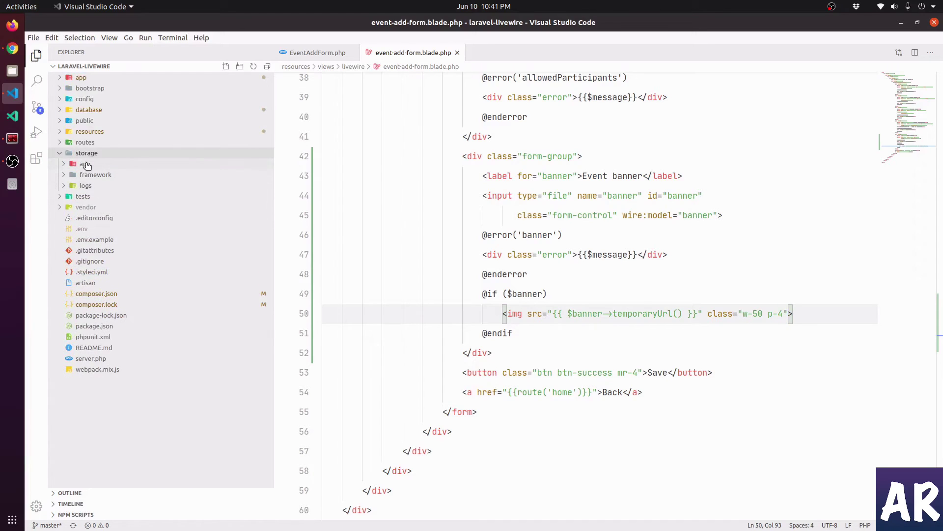
left_click(85, 164)
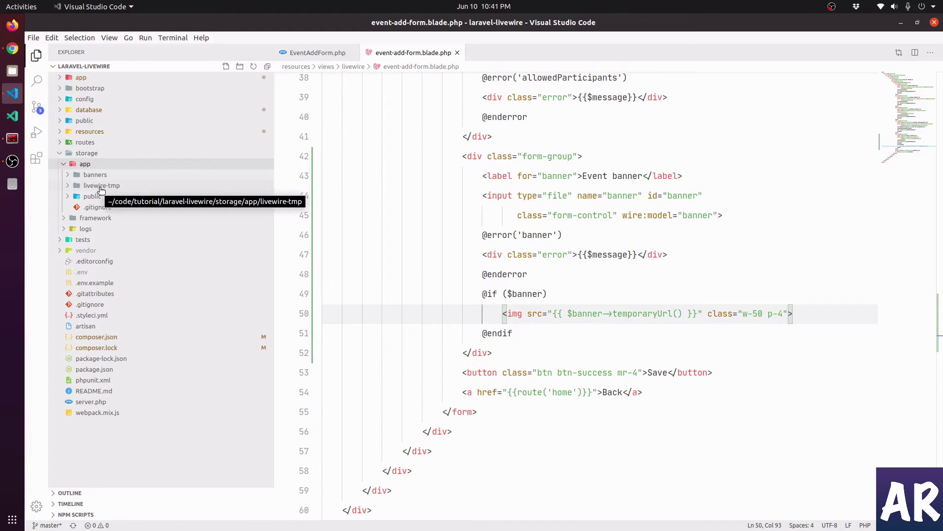
left_click(101, 185)
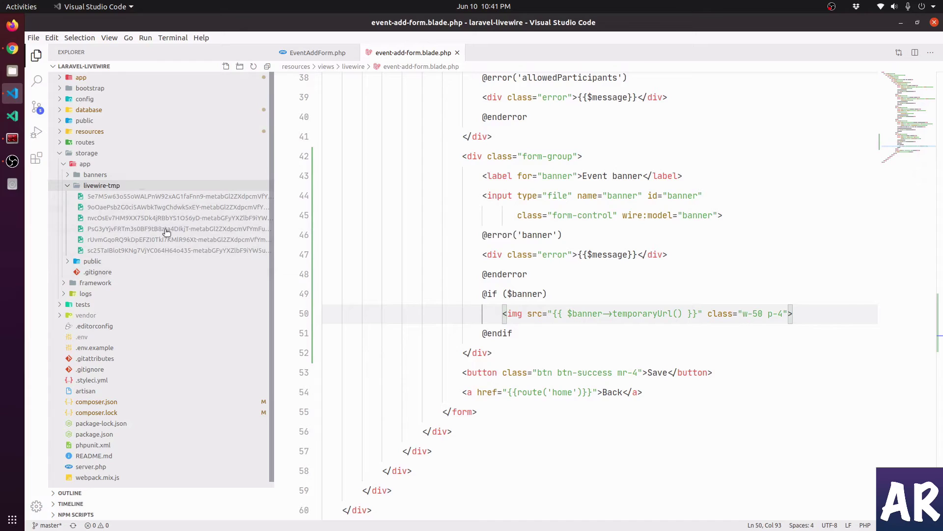
left_click(100, 186)
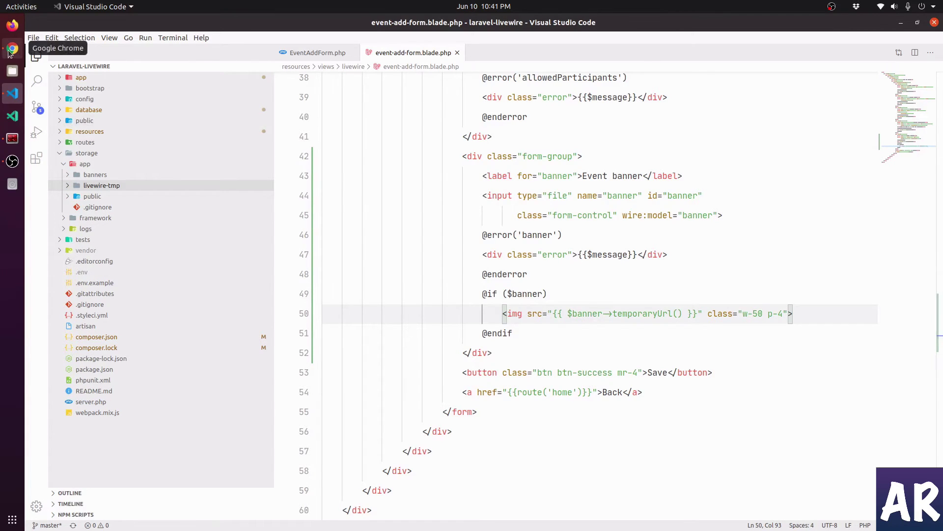
Switch to EventAddForm.php to review the submit() code storing the banner.
left_click(300, 53)
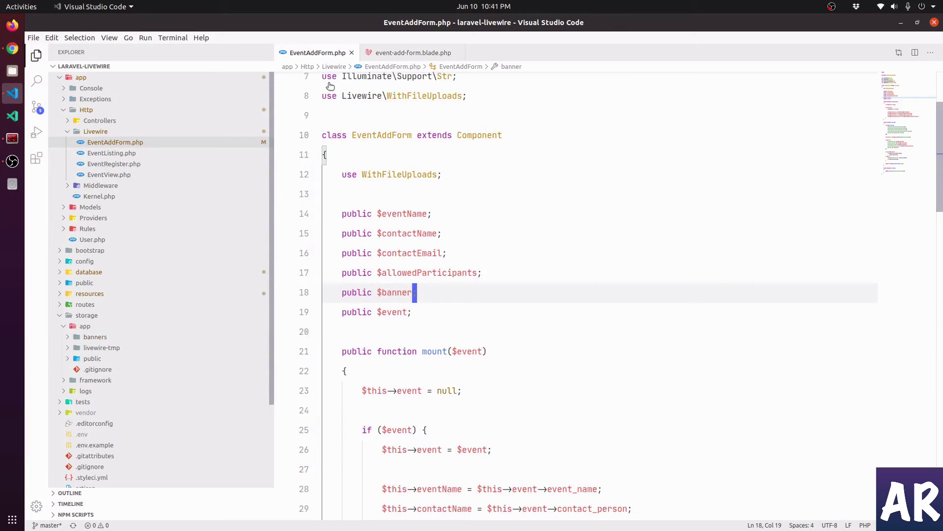
scroll(426, 317, "down", 5)
scroll(426, 317, "down", 5)
scroll(435, 302, "down", 3)
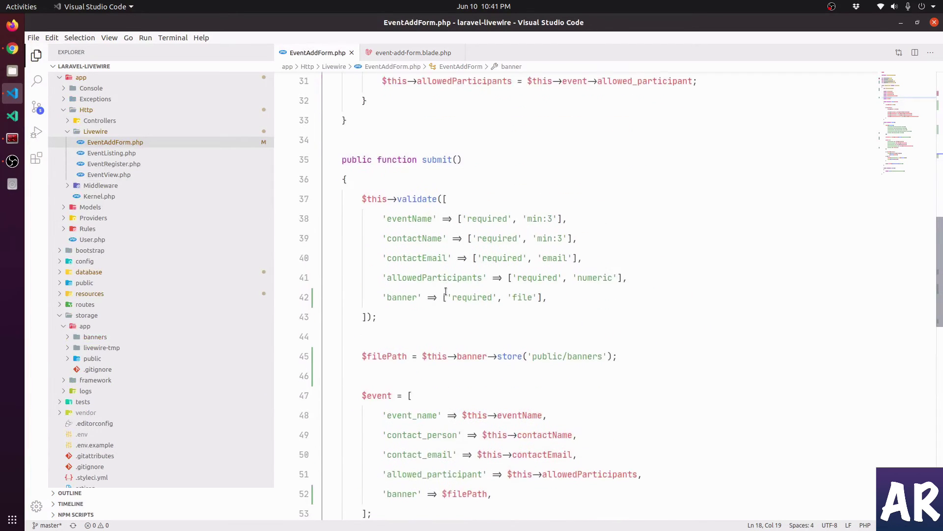
scroll(442, 296, "down", 2)
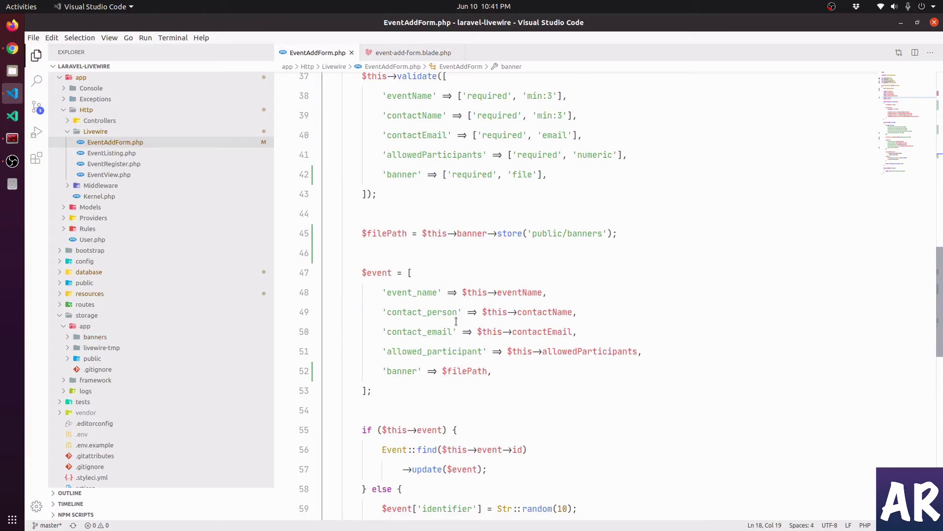
left_click_drag(363, 233, 557, 233)
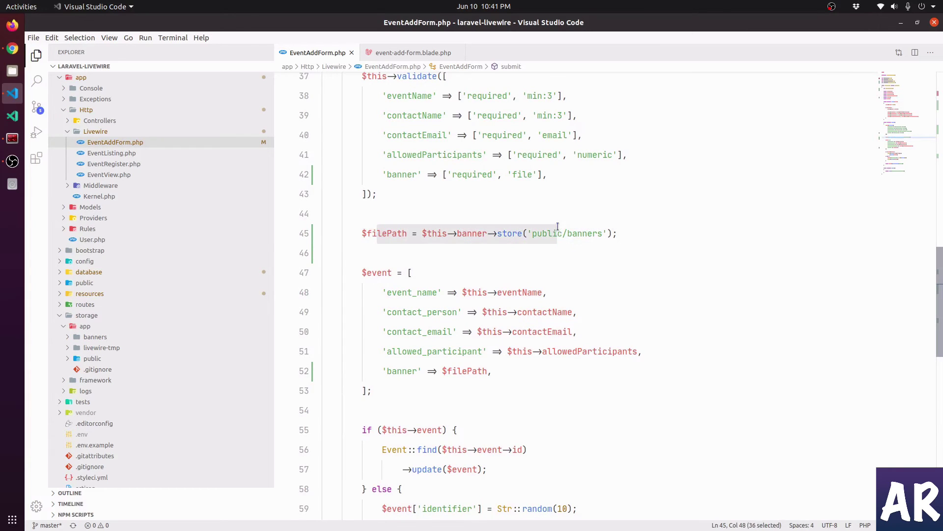
scroll(558, 233, "down", 2)
left_click_drag(362, 174, 371, 292)
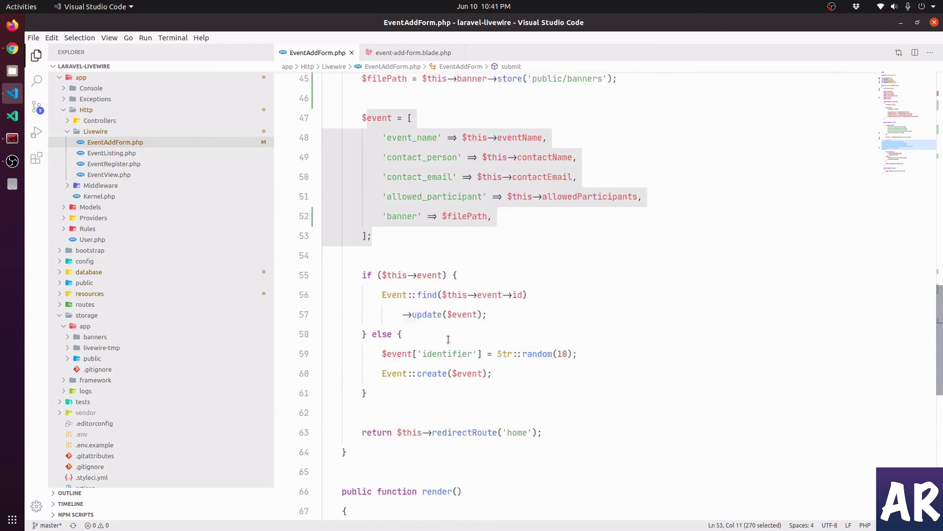
scroll(413, 310, "down", 2)
Save the Spiderman home coming event, check its view page, and return to the dashboard.
key("alt+Tab")
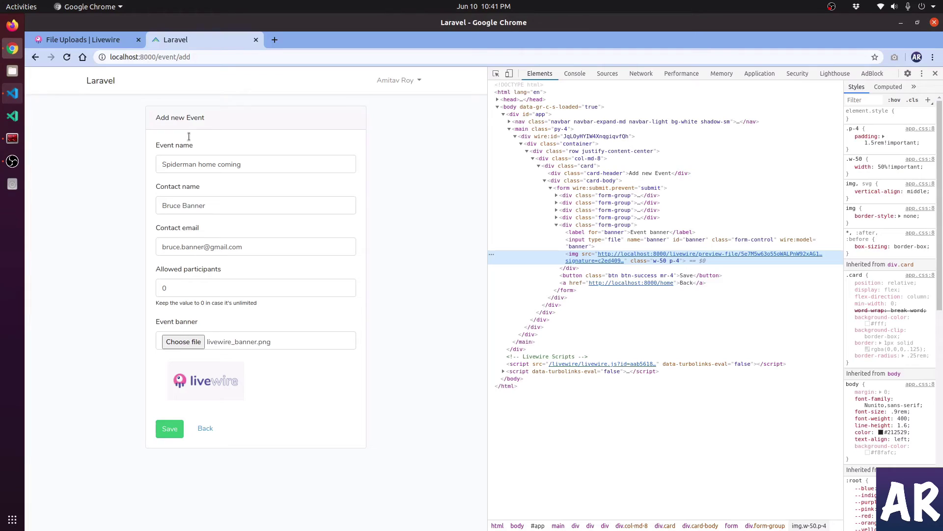
left_click(169, 428)
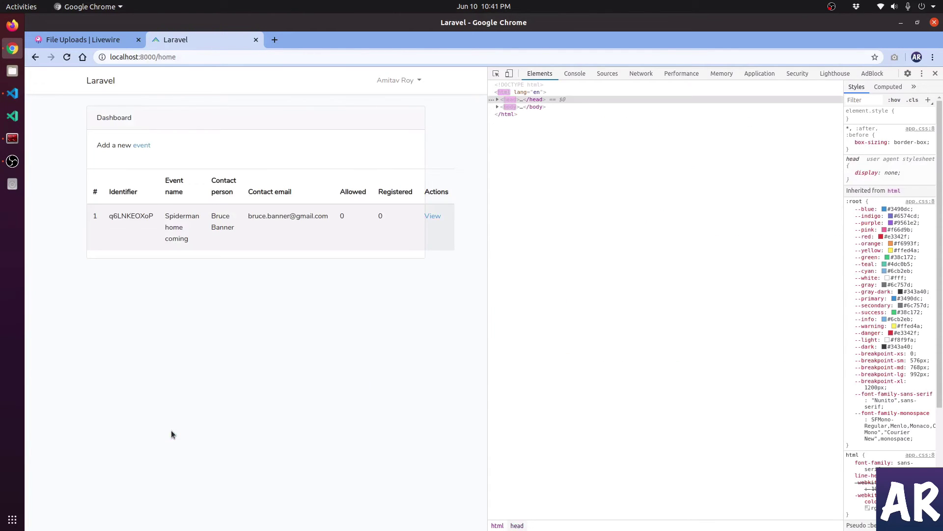
left_click(438, 218)
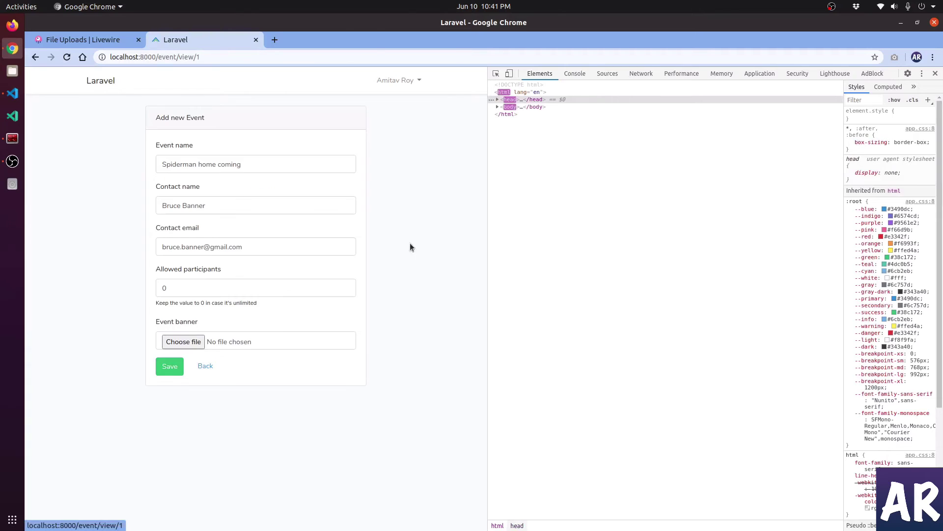
left_click(206, 365)
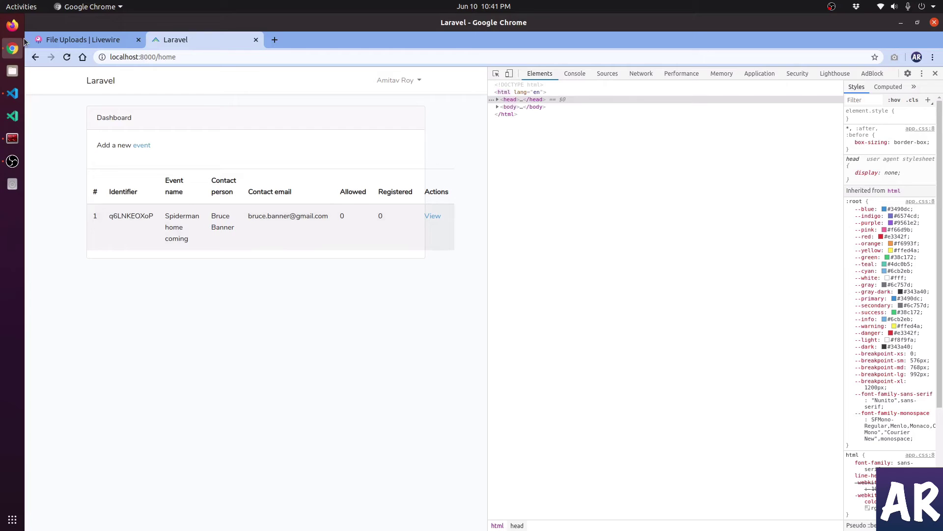
left_click(11, 93)
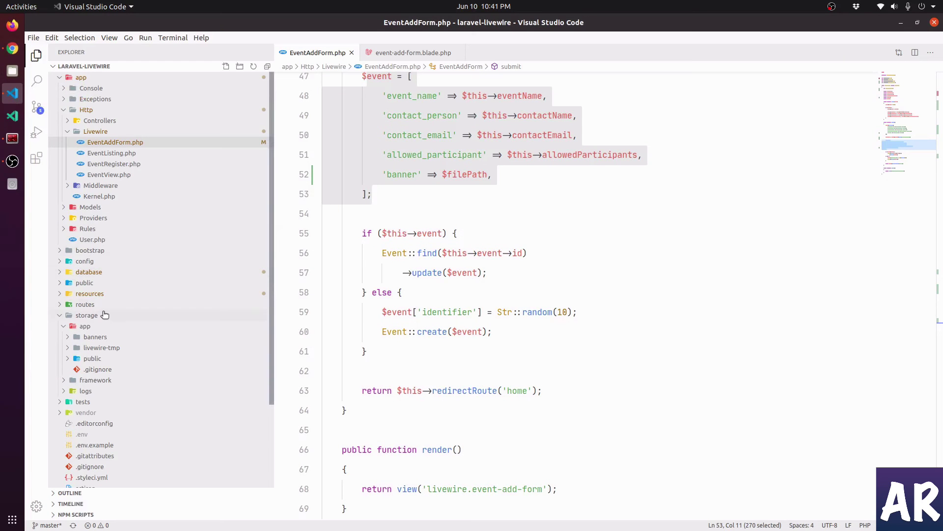
Expand storage/app/public/banners and preview both stored png files, ending on the livewire banner.
left_click(92, 359)
left_click(99, 369)
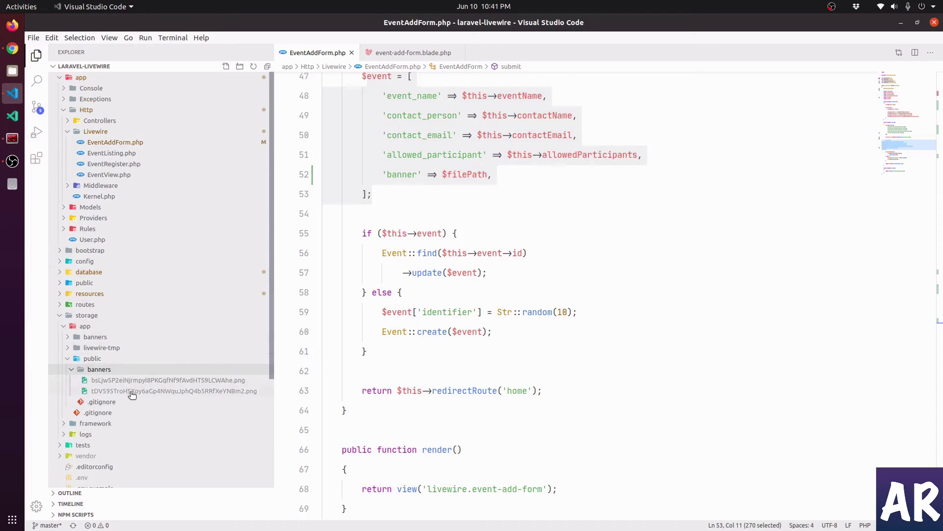
left_click(137, 392)
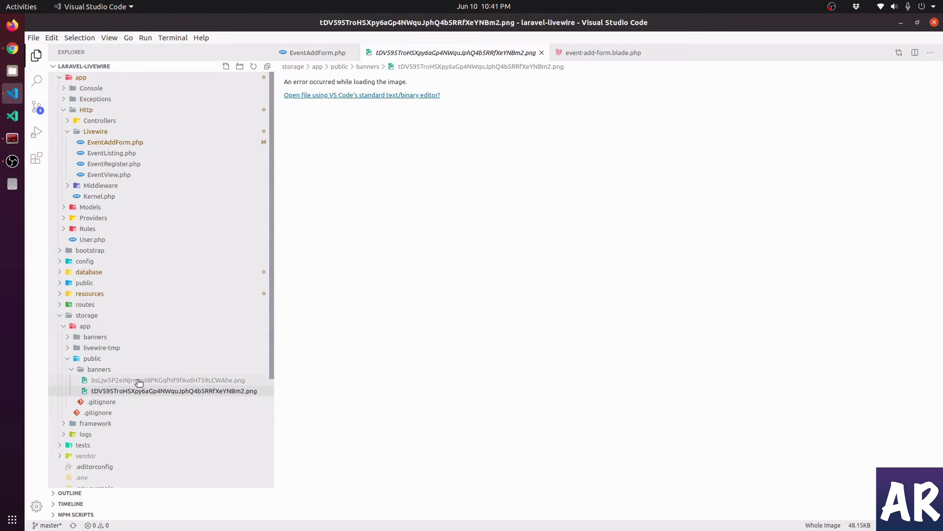
left_click(139, 381)
left_click(138, 391)
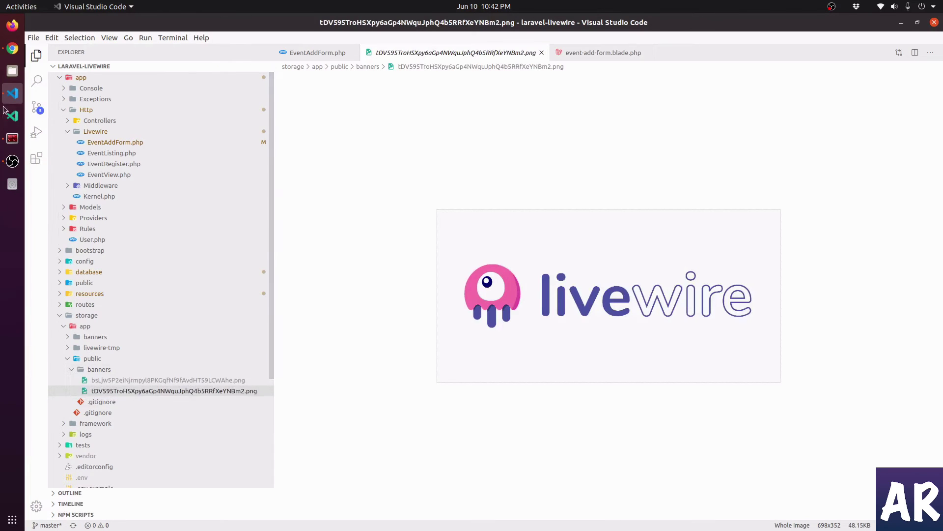
Launch DB Browser for SQLite and open the recent laravel-livewire database.sqlite.
key("super")
type("sql")
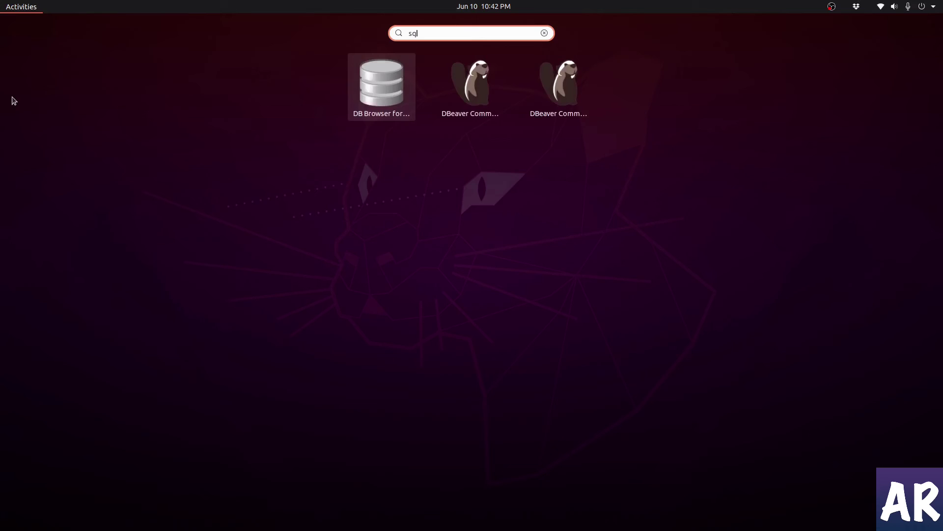
key("Return")
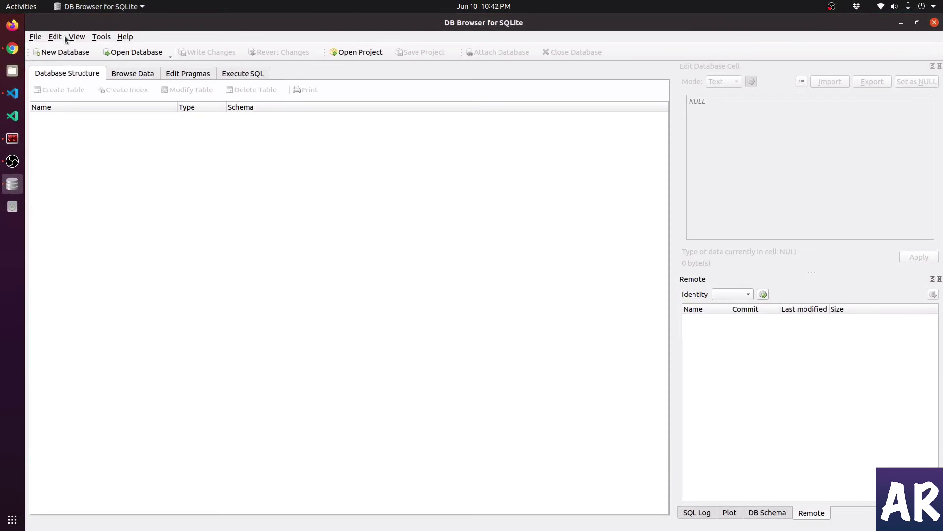
left_click(35, 37)
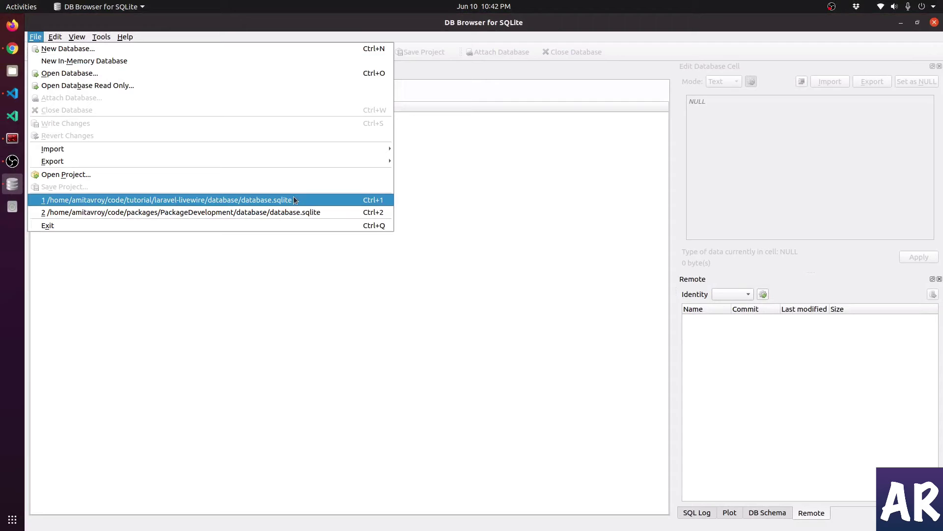
left_click(294, 199)
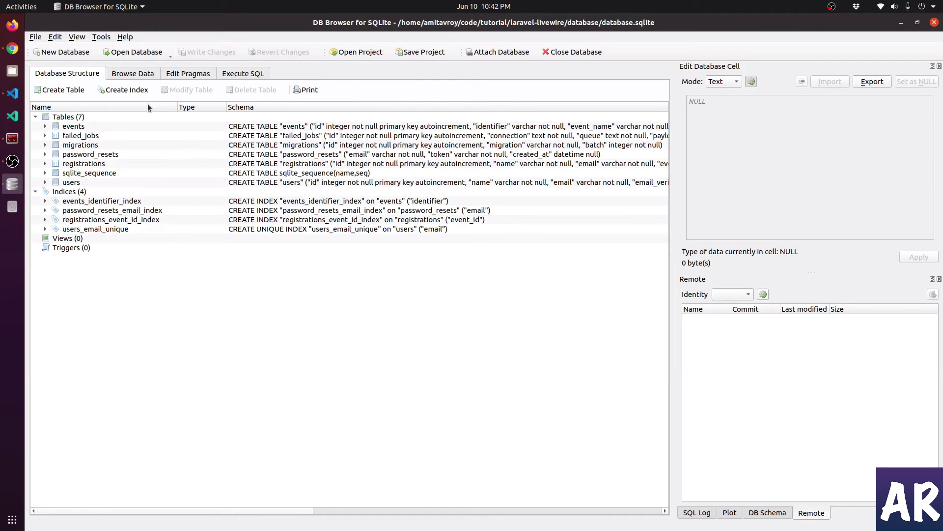
Browse the events table and select the stored public/banners/…png banner path.
left_click(134, 72)
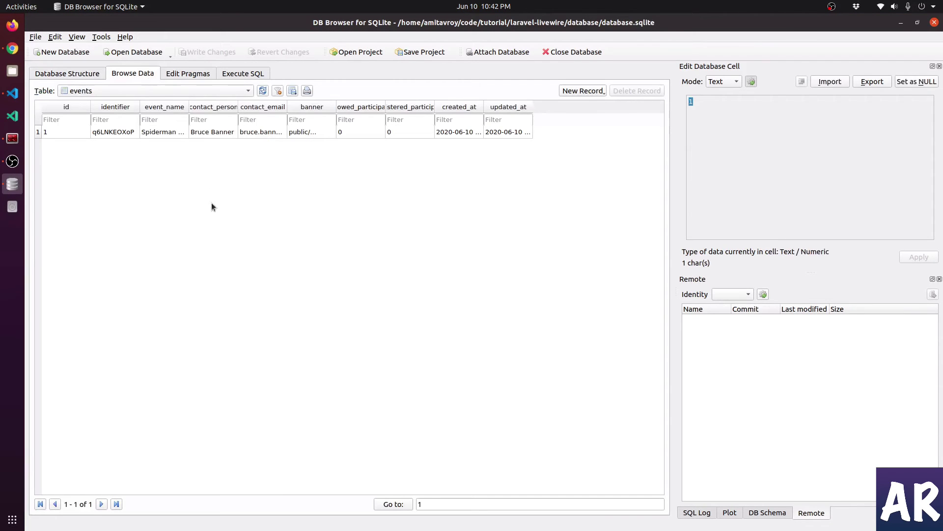
left_click(310, 131)
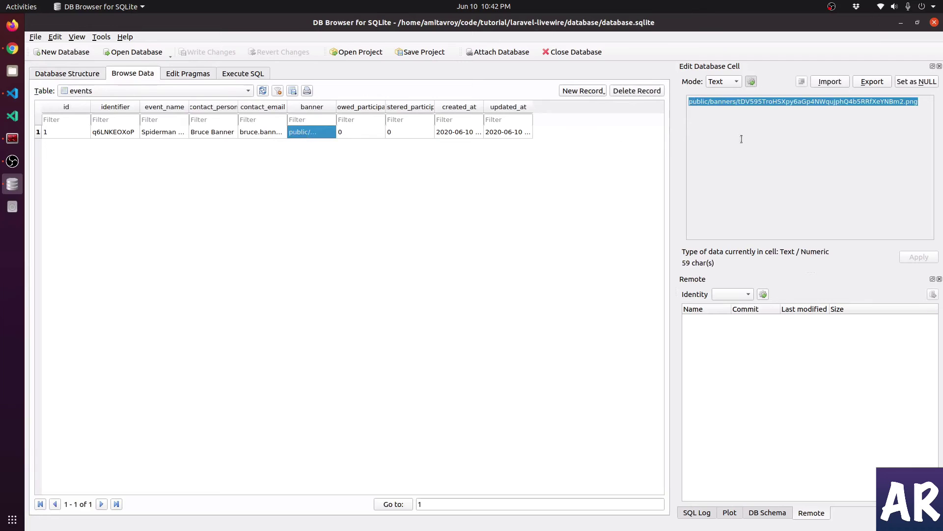
left_click(732, 104)
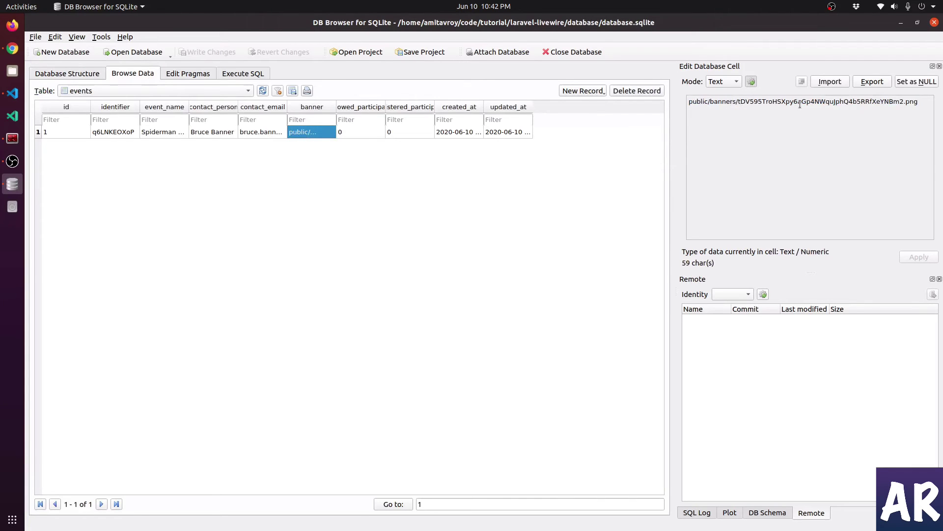
left_click_drag(800, 103, 878, 103)
key("alt+Tab")
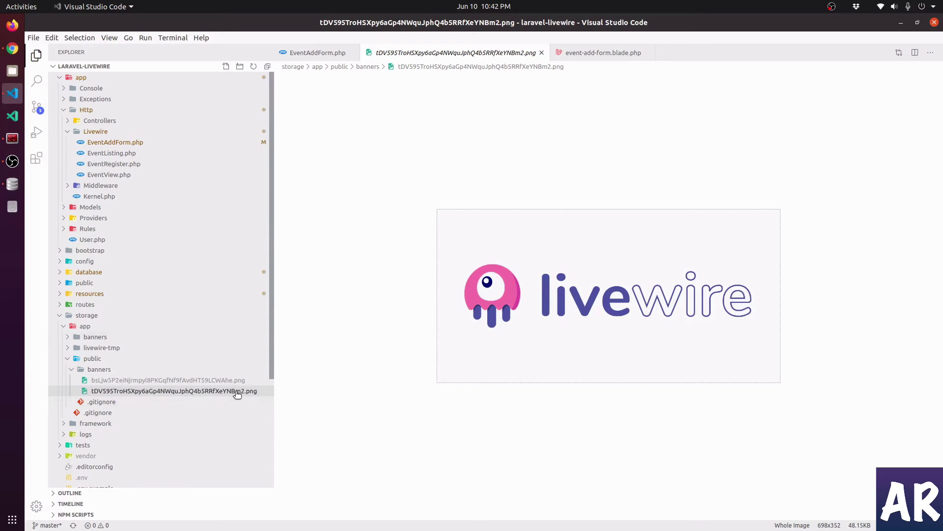
Zoom the stored livewire banner preview to 150%, then switch to the terminal.
left_click(405, 229)
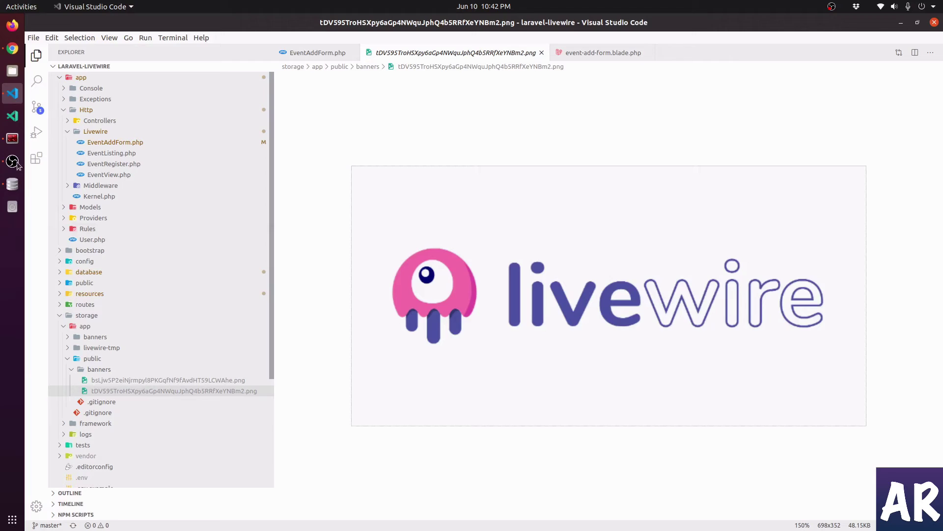
left_click(12, 137)
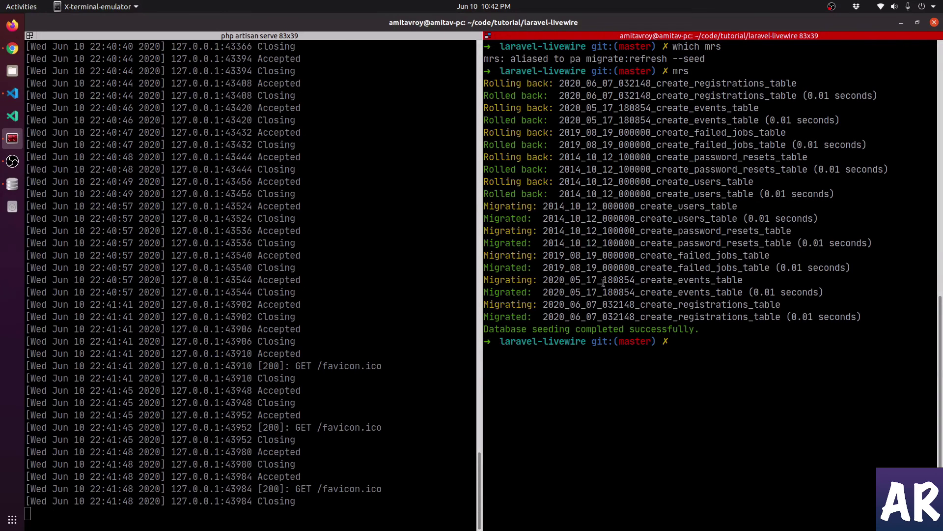
Run php artisan storage:link after finding it in the artisan command list.
key("ctrl+l")
type("php artisan")
key("Return")
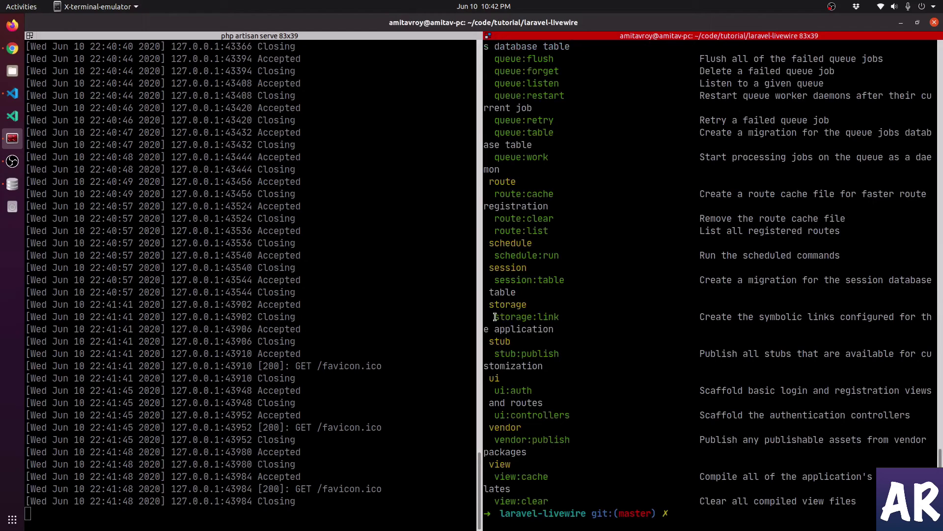
left_click_drag(495, 315, 563, 316)
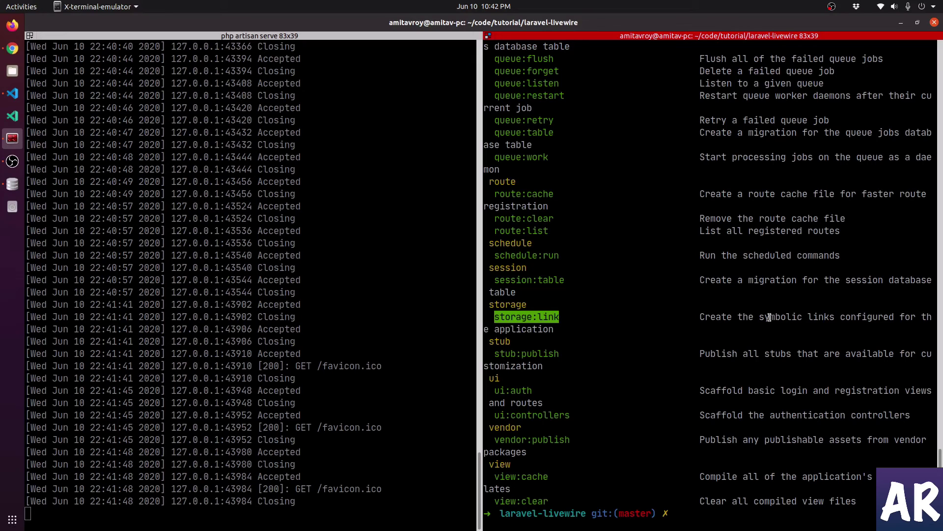
left_click(685, 282)
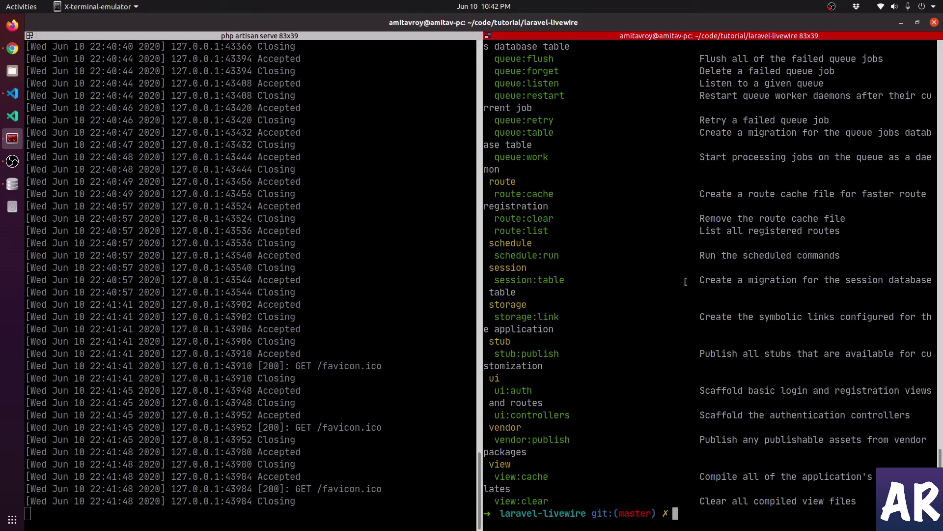
type("php artisan ")
type("sro")
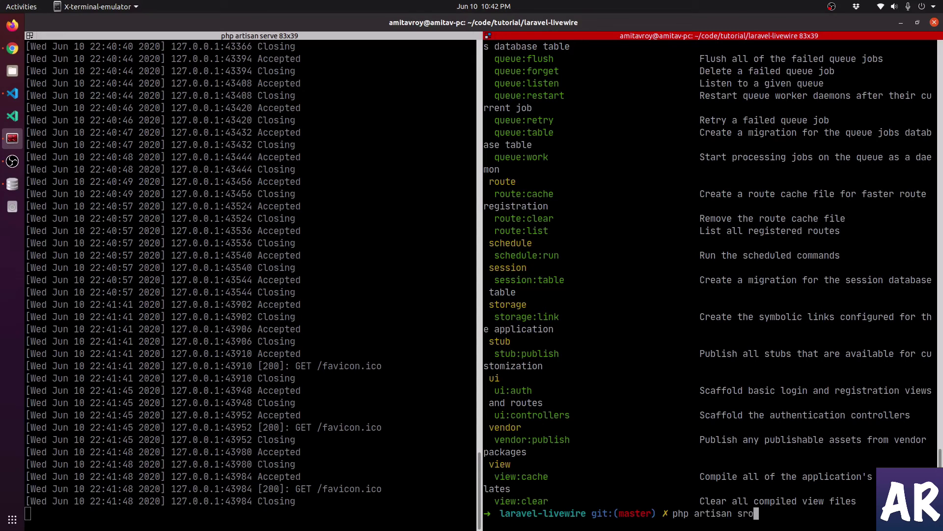
key("BackSpace")
key("BackSpace")
type("torage:link")
key("Return")
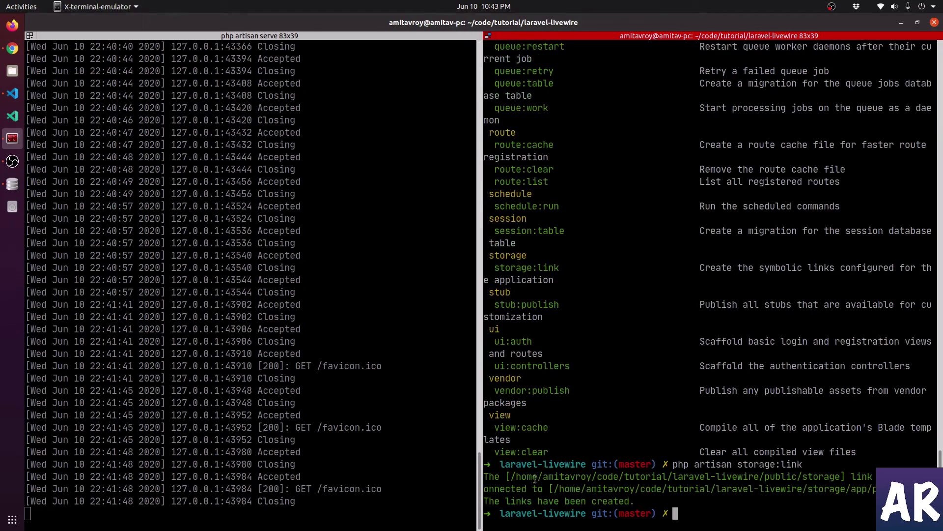
Highlight the created public/storage link and its storage/app/public target in the output.
left_click_drag(512, 476, 832, 478)
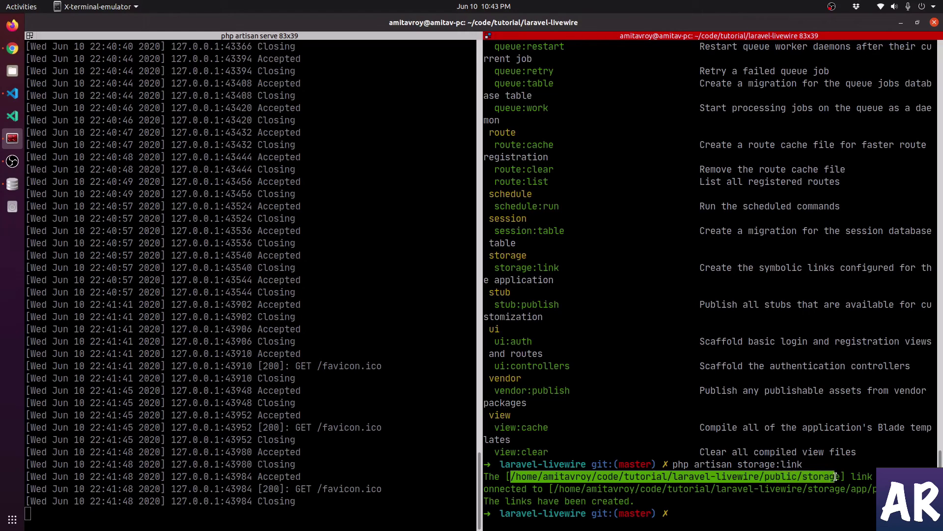
left_click(762, 478)
double_click(818, 475)
left_click_drag(807, 489, 874, 490)
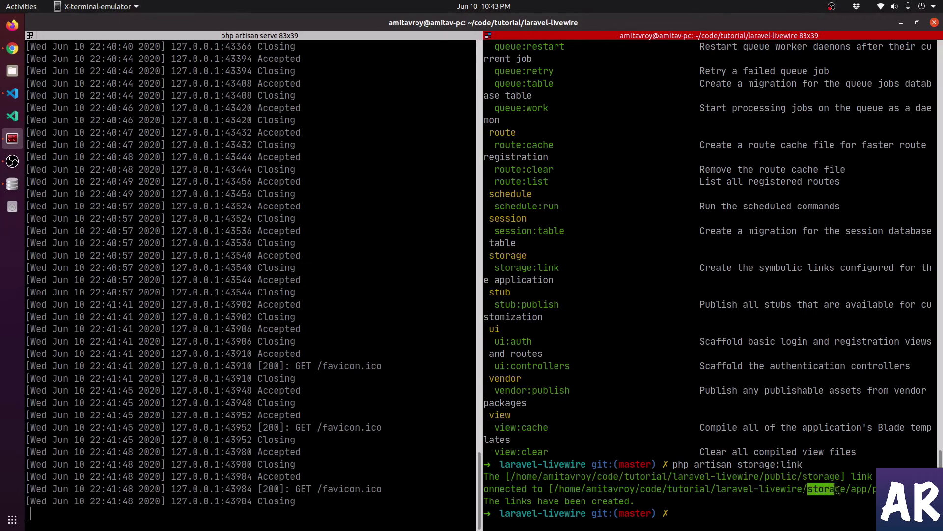
left_click(870, 495)
left_click_drag(808, 490, 877, 490)
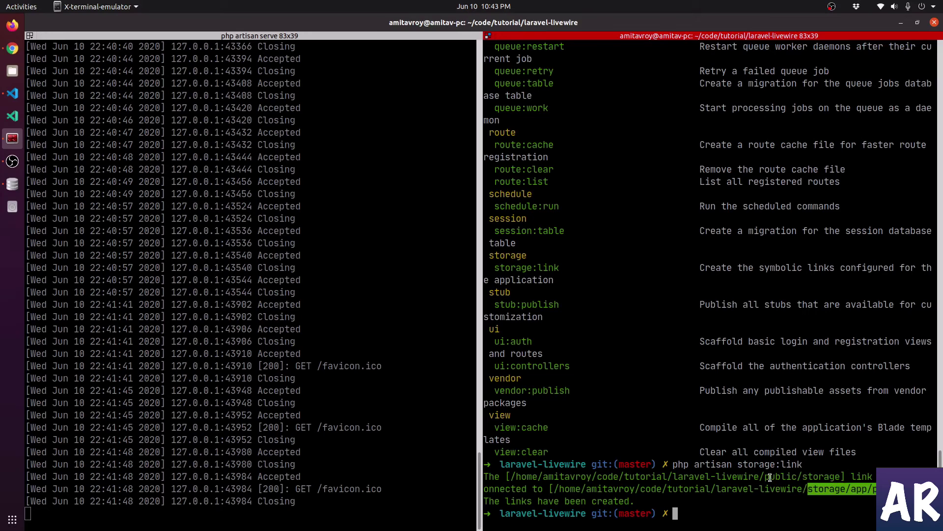
left_click(807, 479)
double_click(820, 476)
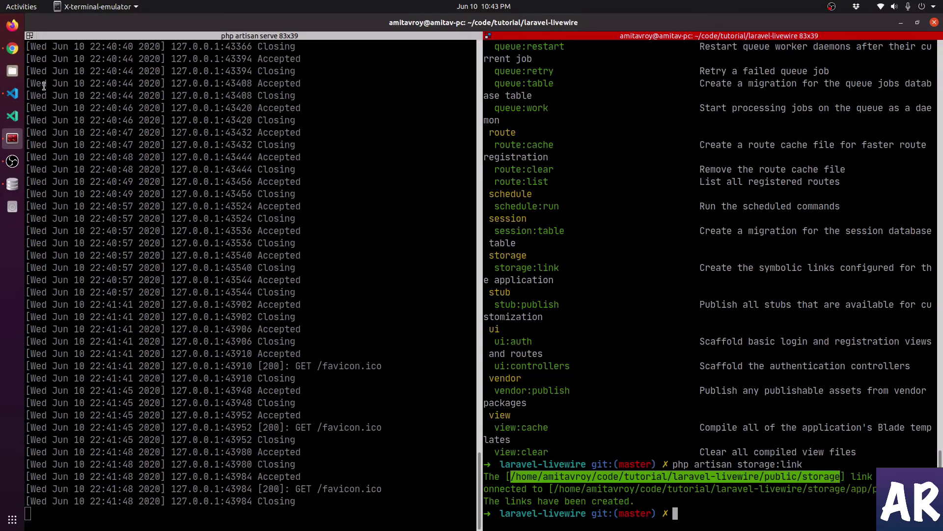
Expand public > storage > banners in the VS Code Explorer.
left_click(12, 94)
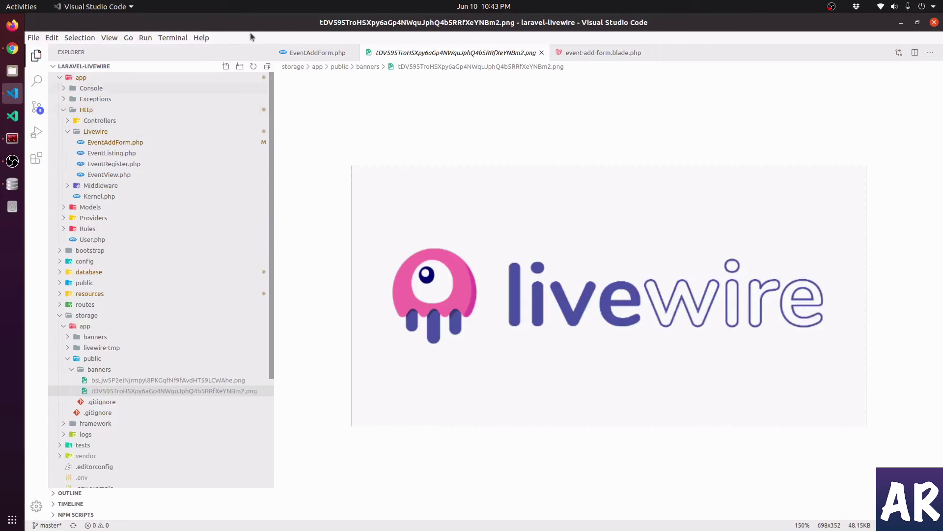
left_click(253, 65)
left_click(84, 120)
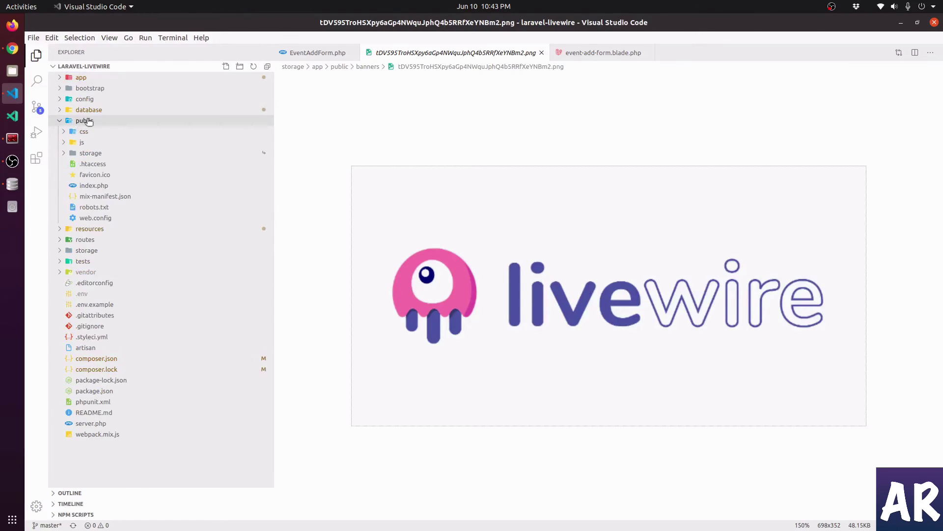
left_click(90, 153)
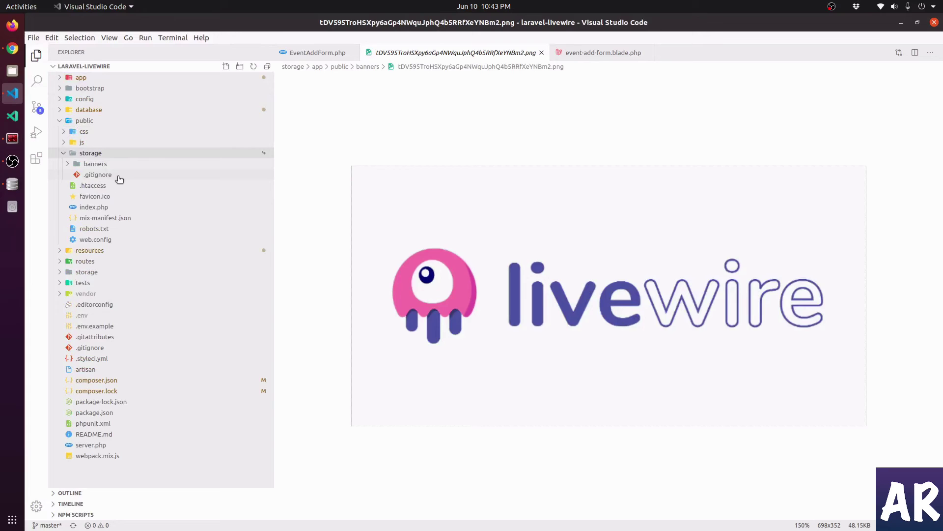
left_click(89, 163)
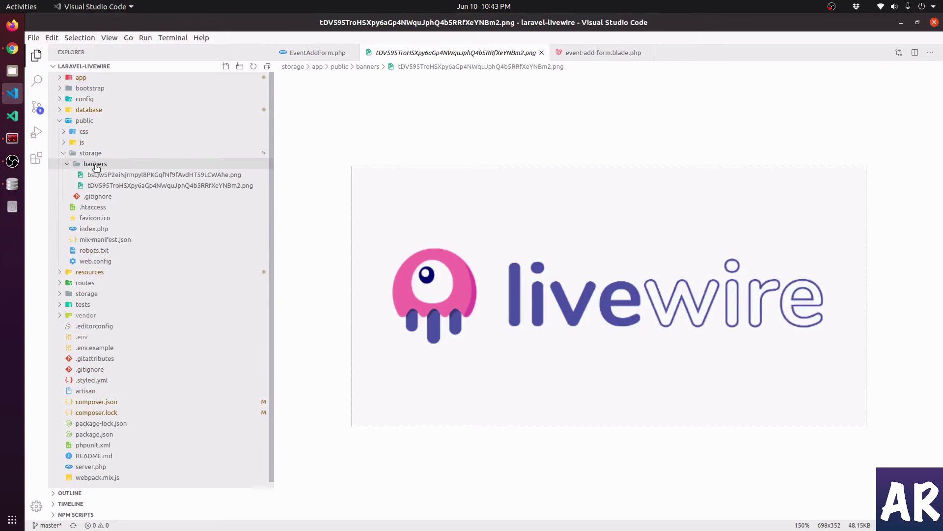
Preview both banner png files, then close their preview tabs.
left_click(127, 186)
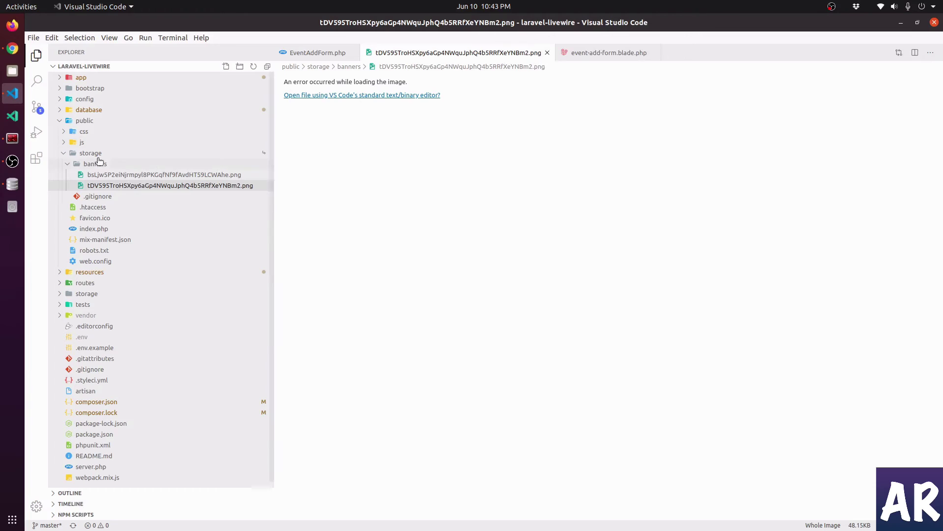
left_click(164, 174)
left_click(457, 52)
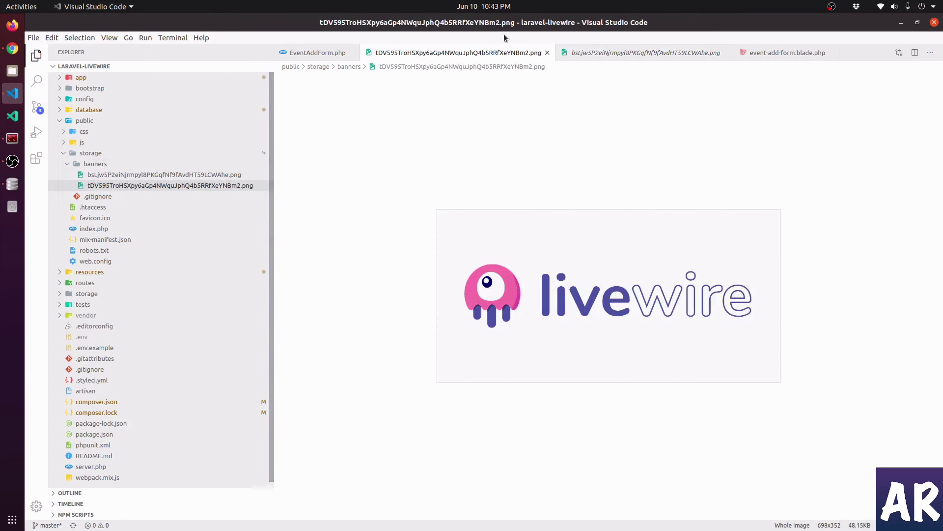
left_click(546, 53)
left_click(534, 52)
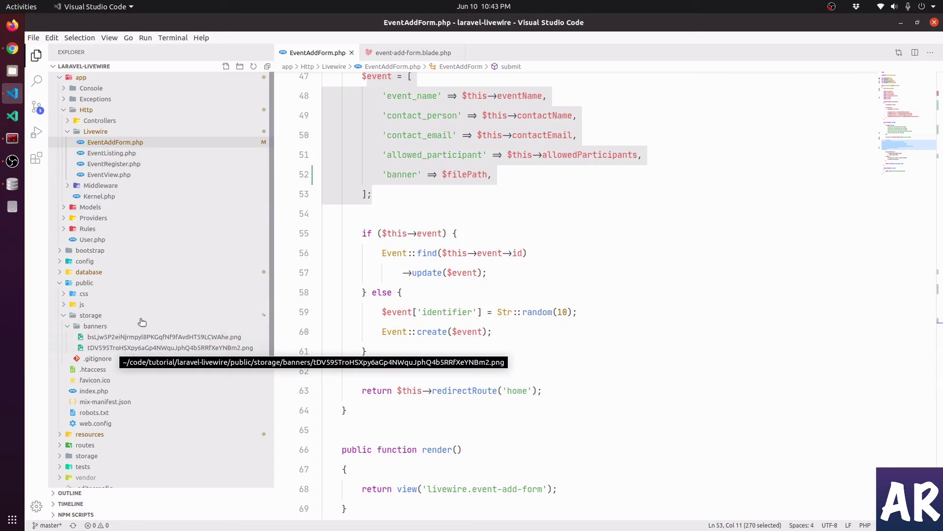
left_click(414, 52)
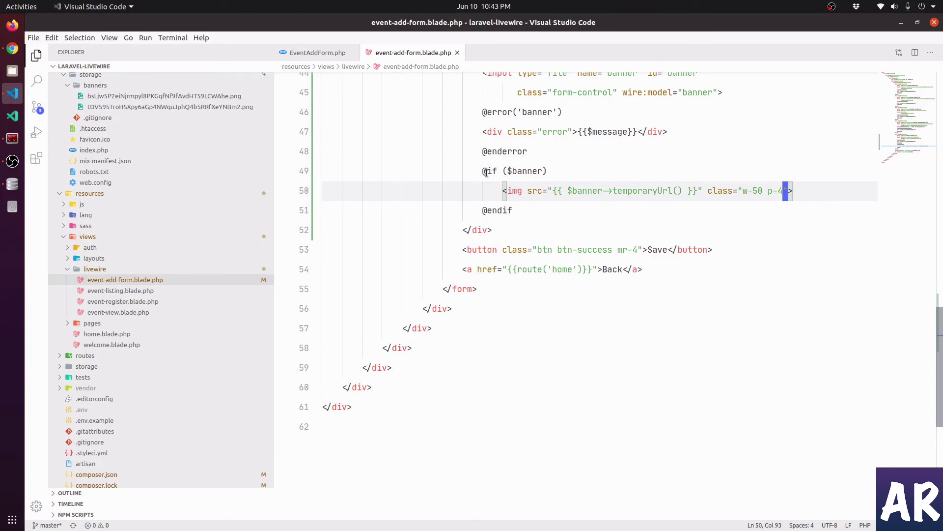
left_click(519, 211)
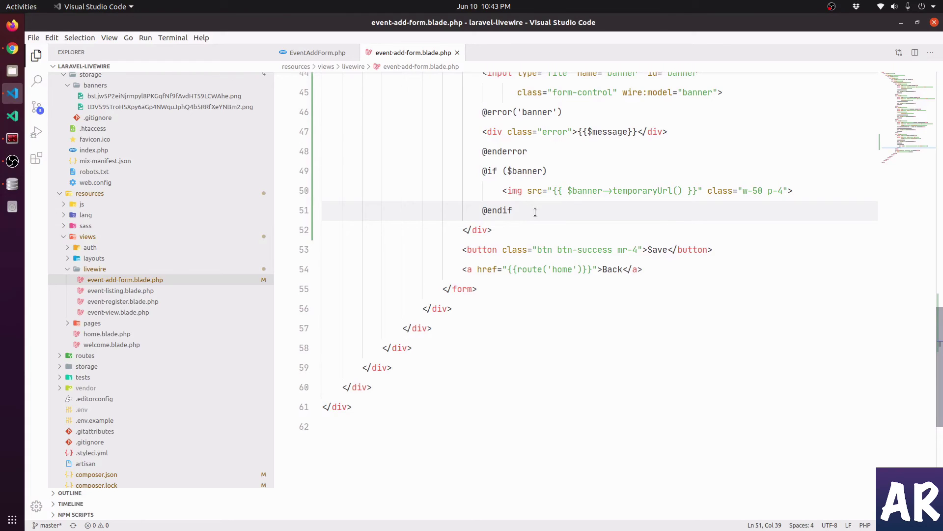
key("Return")
type("@if")
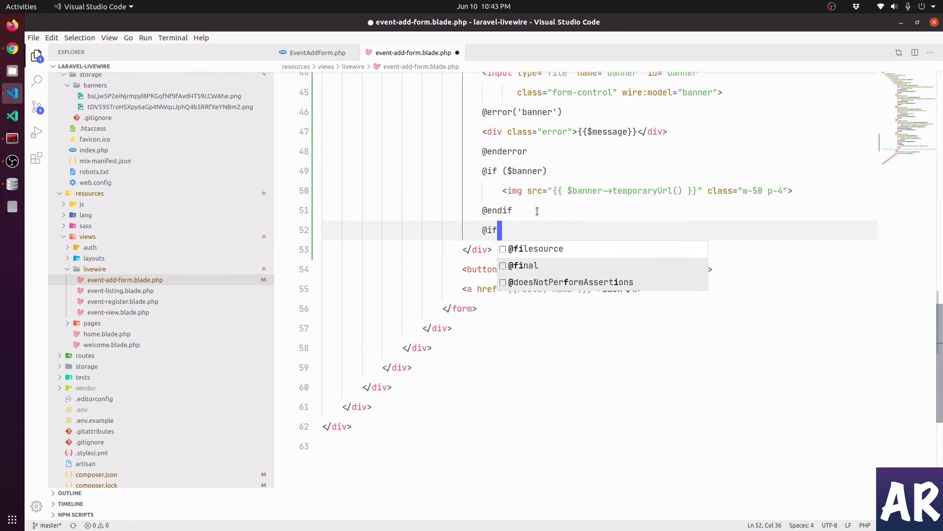
type(" (!$")
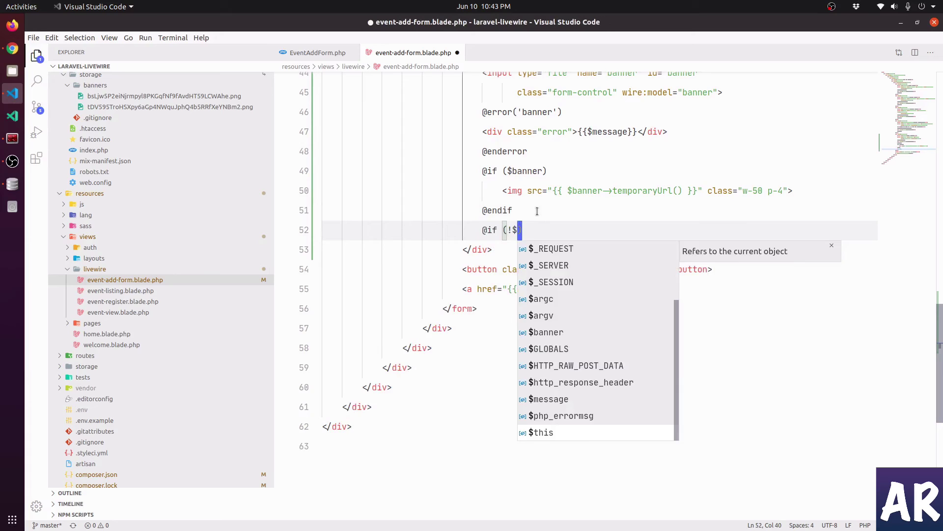
type("banner && ")
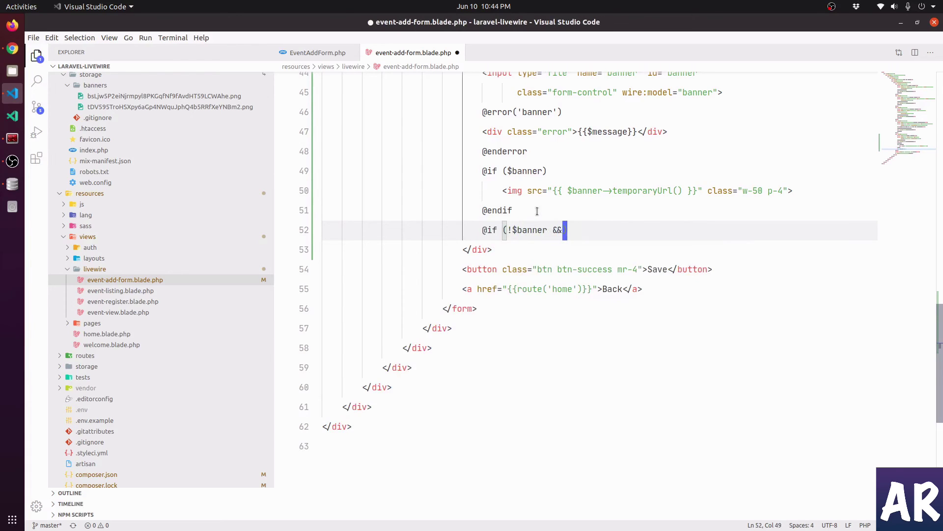
type("$")
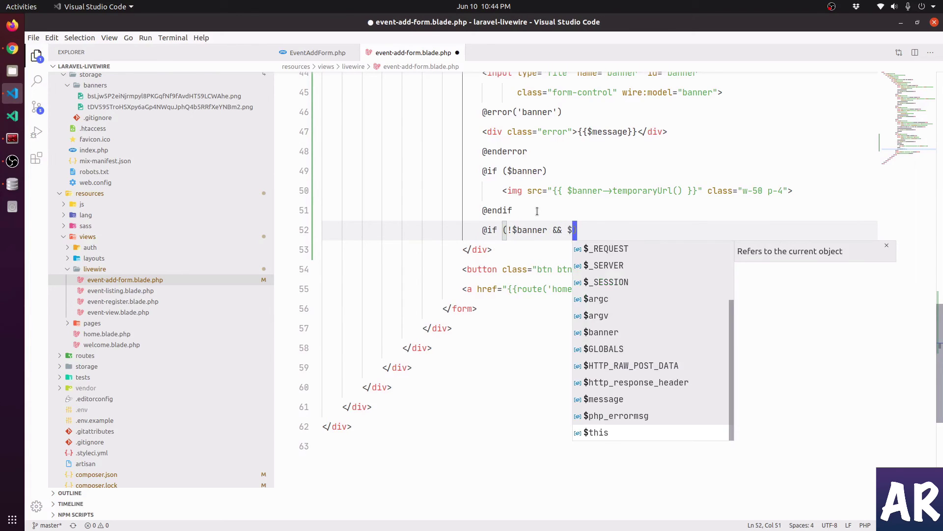
type("evet")
key("BackSpace")
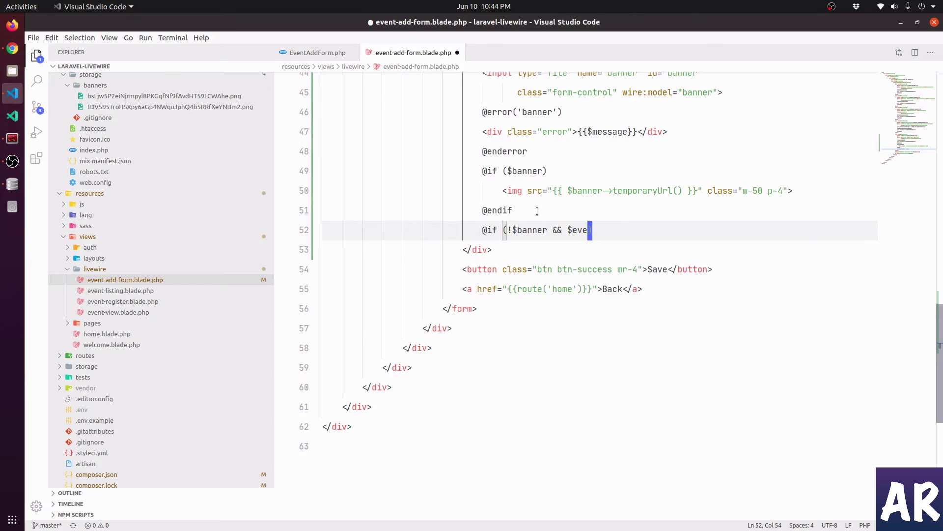
type("nt->banner")
key("End")
key("Return")
key("Return")
type("@endif")
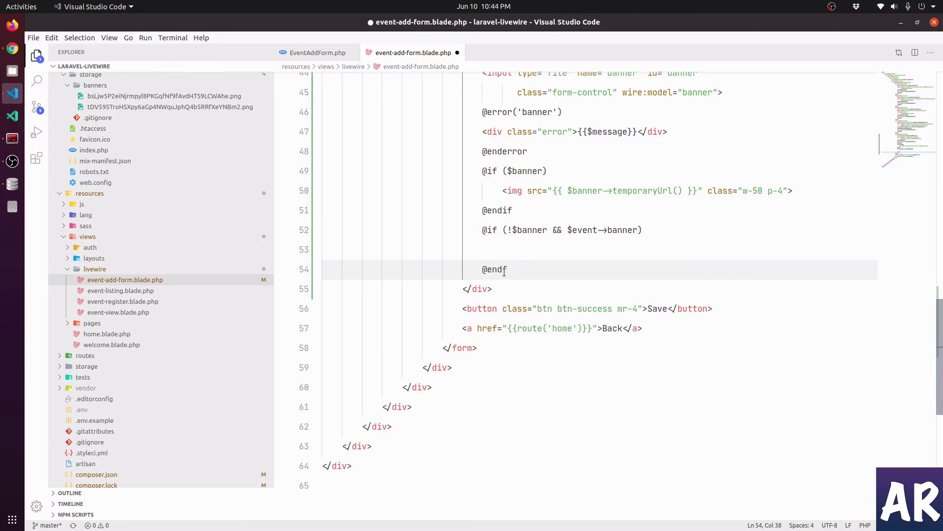
key("ctrl+s")
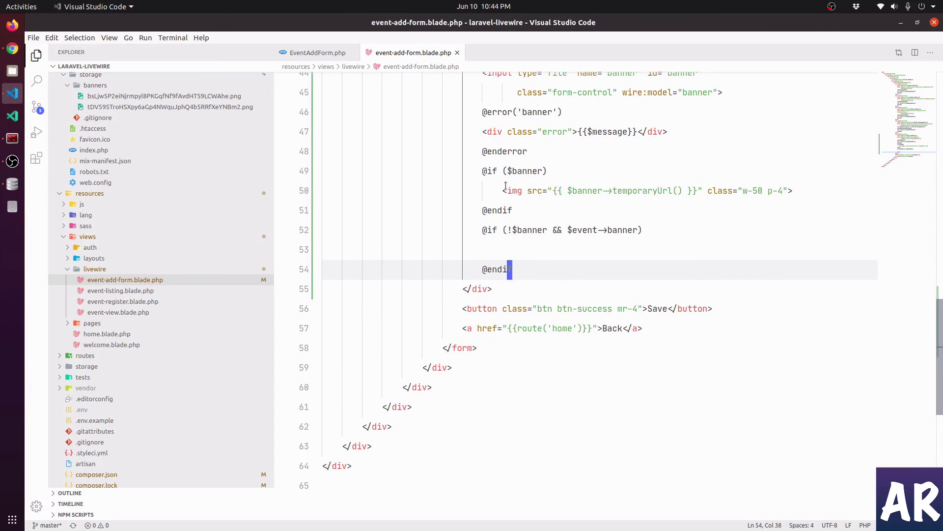
Paste the preview img tag into the block with src Storage::url($event->banner), and save.
left_click_drag(503, 190, 793, 190)
key("ctrl+c")
left_click(525, 248)
key("ctrl+v")
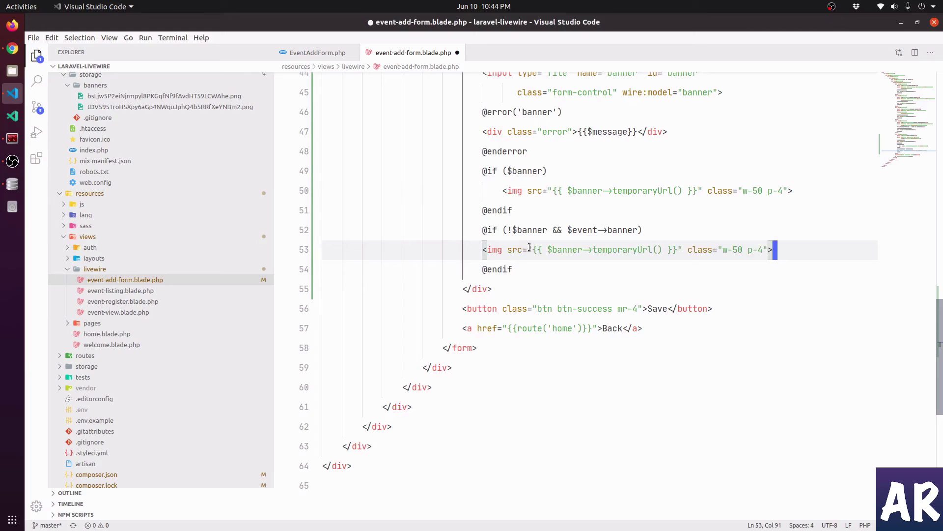
key("Home")
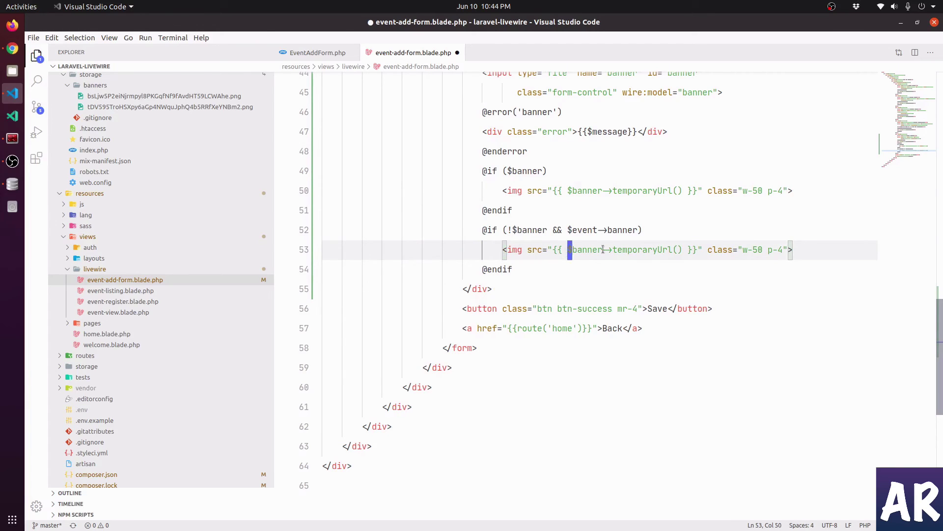
left_click_drag(568, 249, 682, 250)
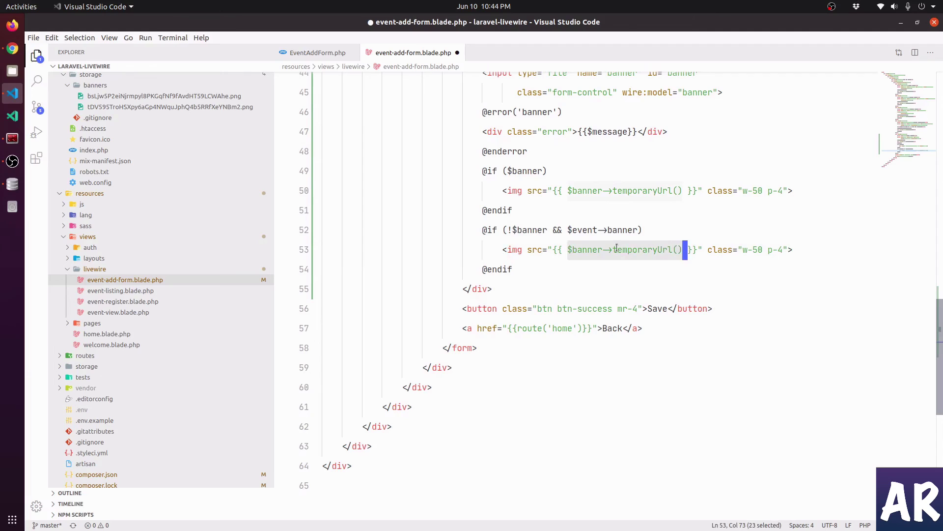
type("Stora")
type("ge::")
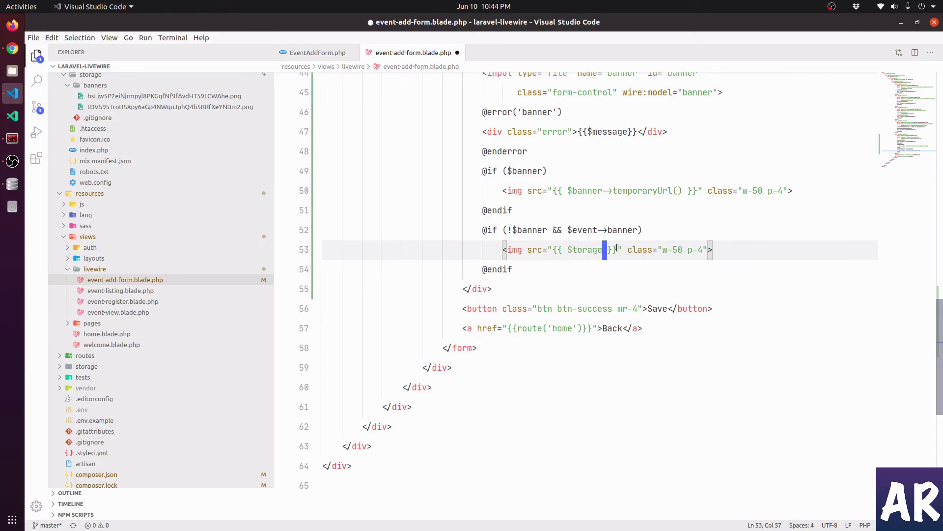
type("url()")
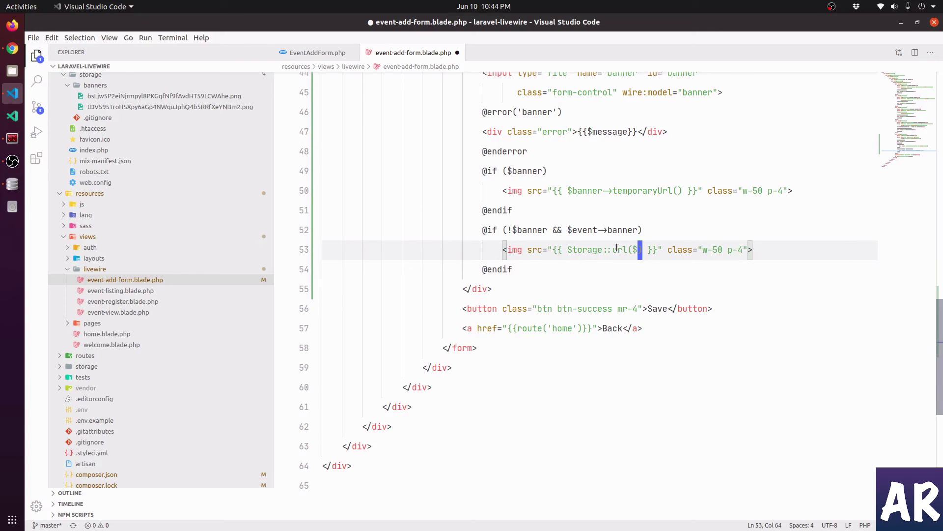
type("$v")
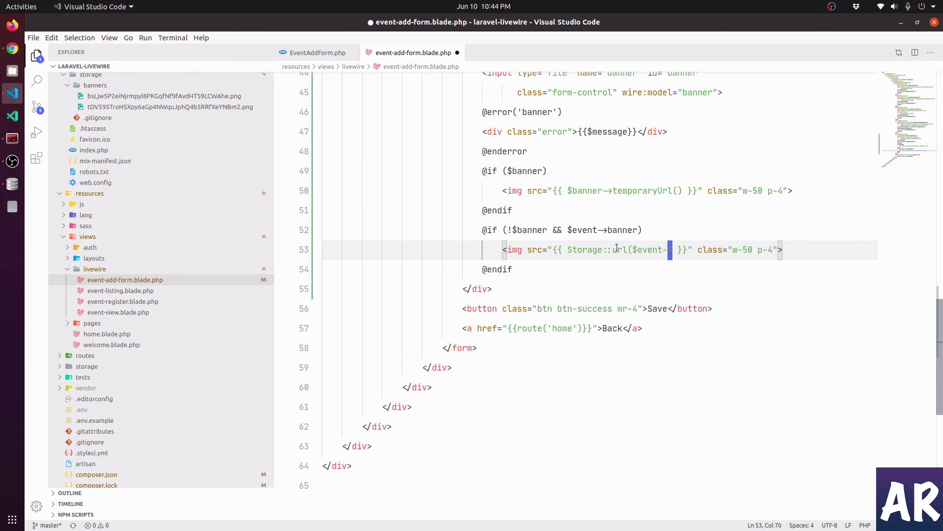
type("ent->banner")
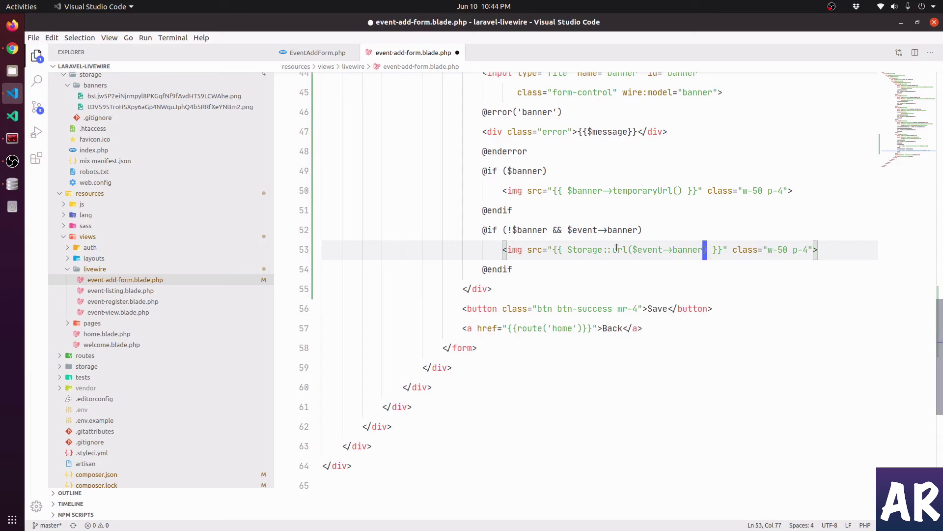
key("ctrl+s")
key("alt+Tab")
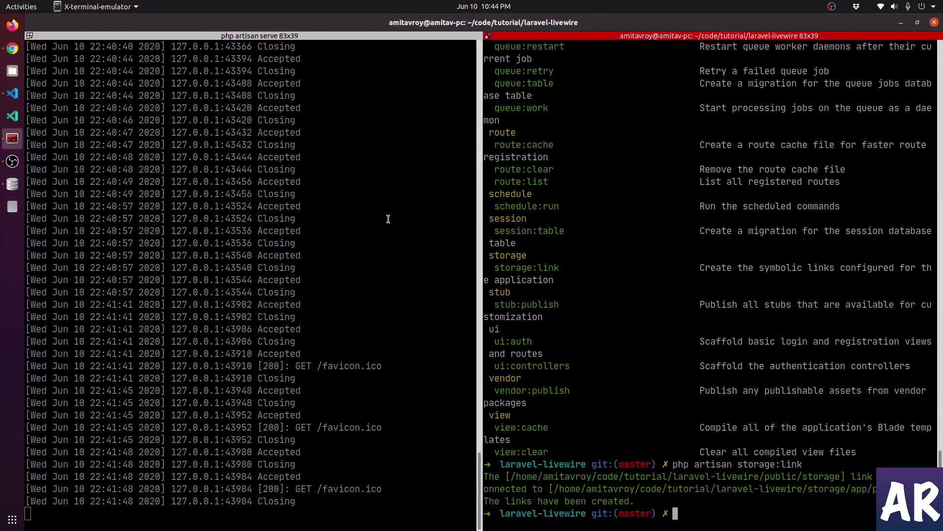
Submit event 1 without a banner to see the required error, then open the add-event page.
left_click(12, 48)
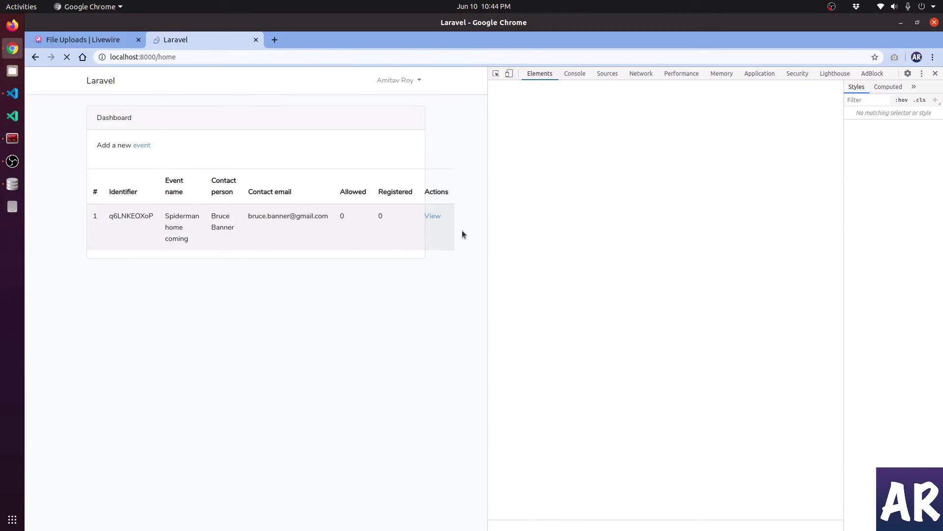
left_click(432, 215)
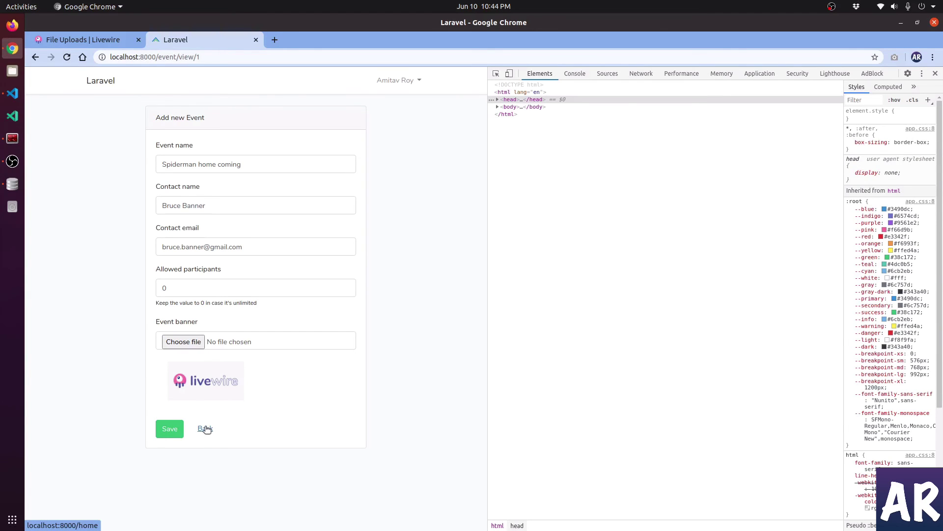
left_click(176, 430)
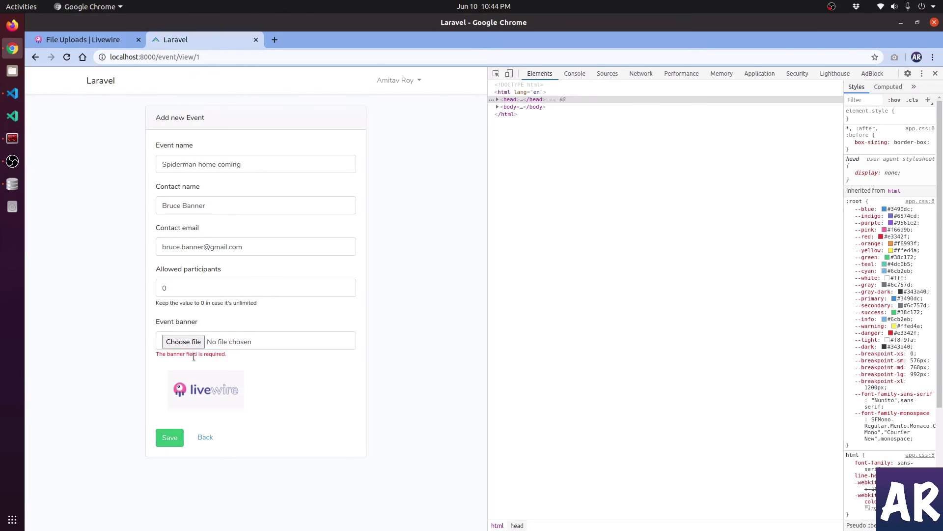
left_click_drag(168, 353, 215, 355)
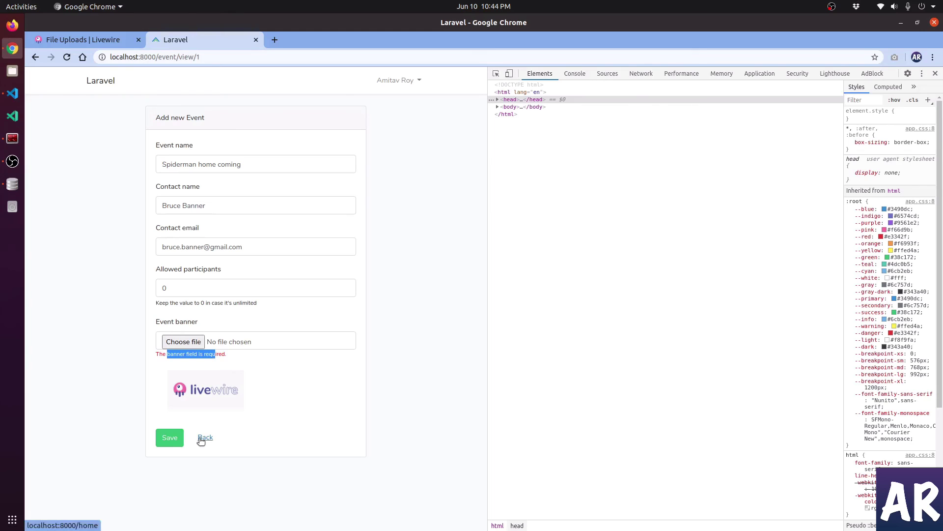
left_click(373, 363)
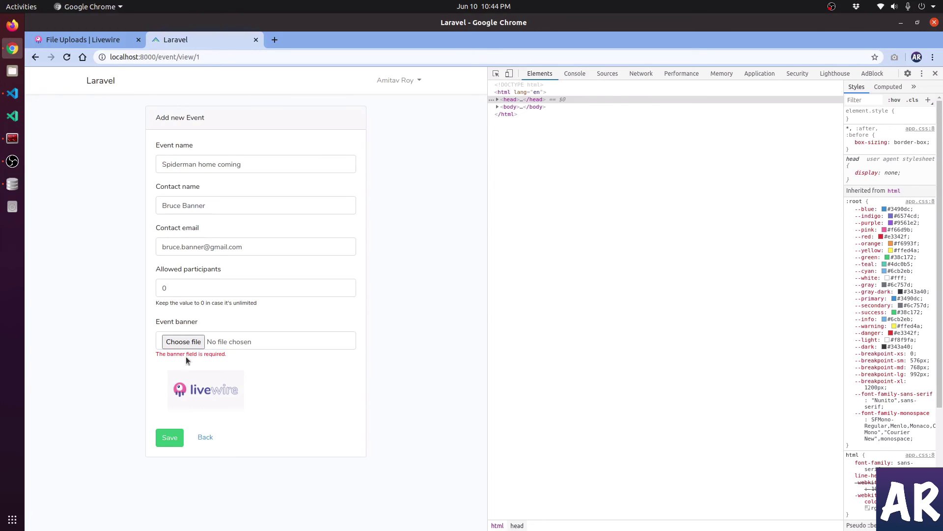
left_click(208, 440)
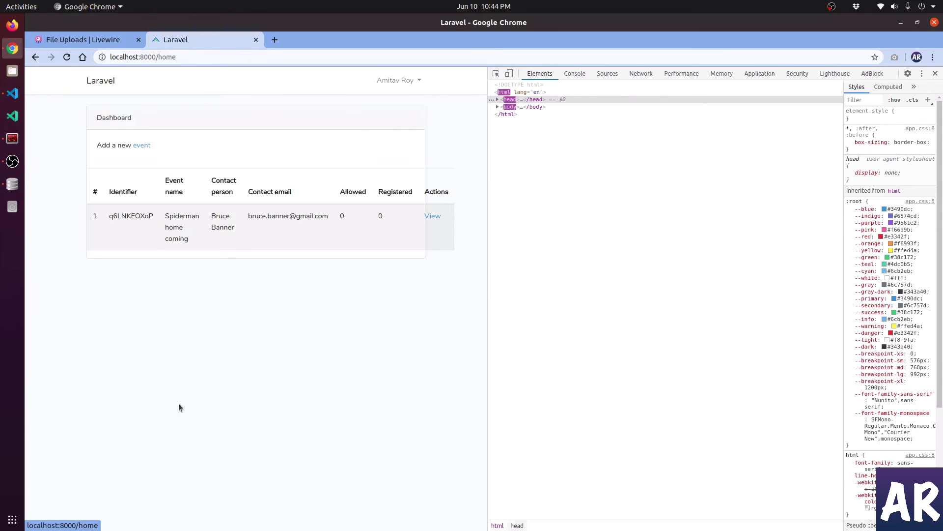
left_click(141, 145)
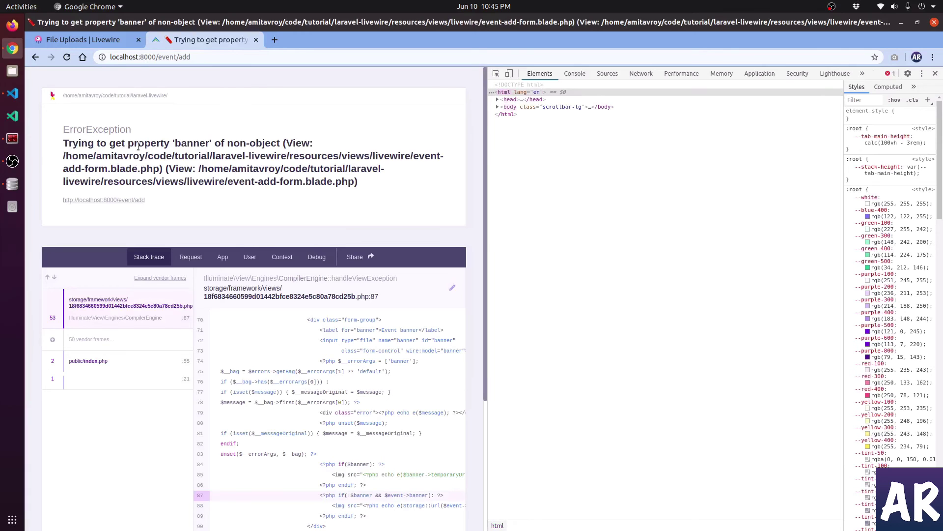
Change the condition to isset($event->banner), save, and reload the add-event page.
left_click(13, 93)
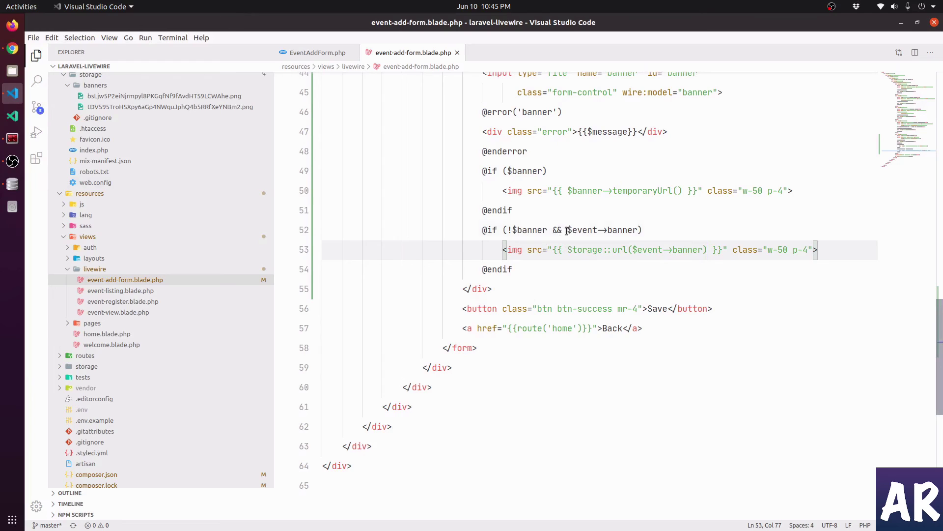
left_click_drag(565, 229, 638, 229)
type("iss")
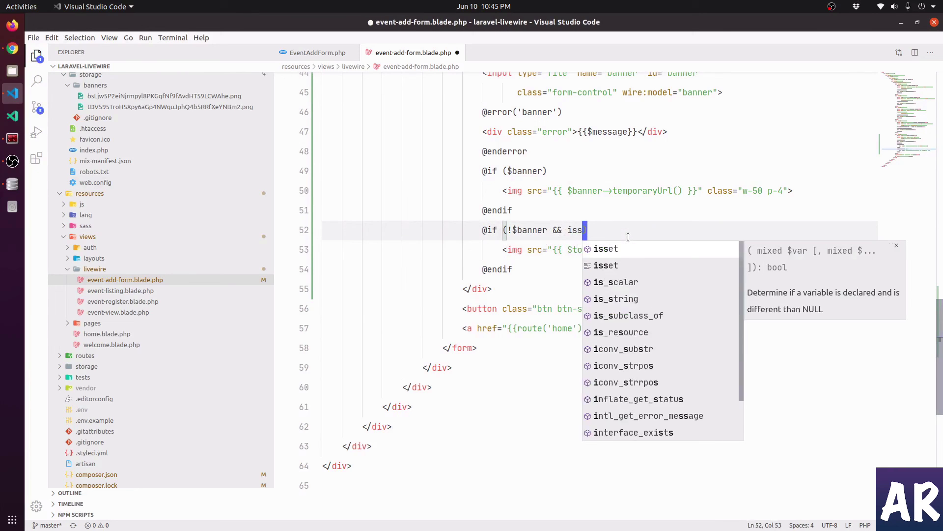
type("et($event->banner")
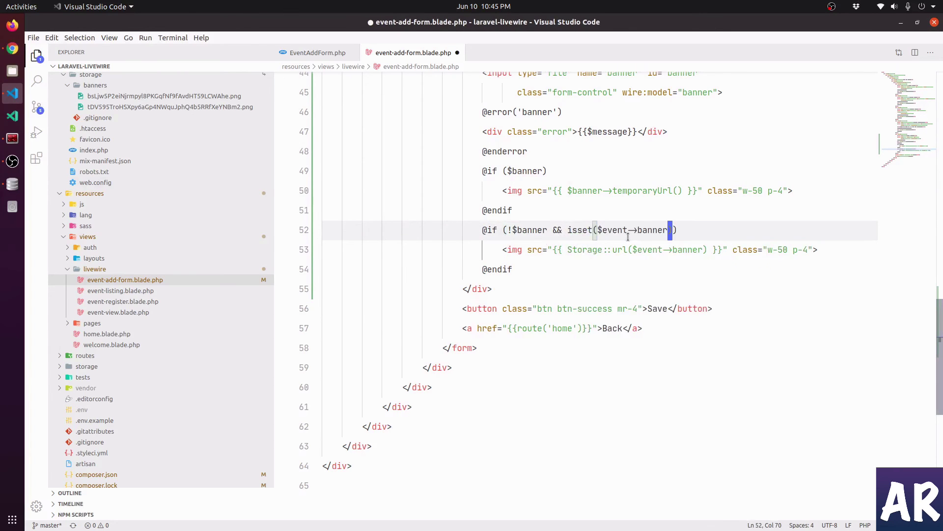
key("ctrl+s")
key("alt+Tab")
key("F5")
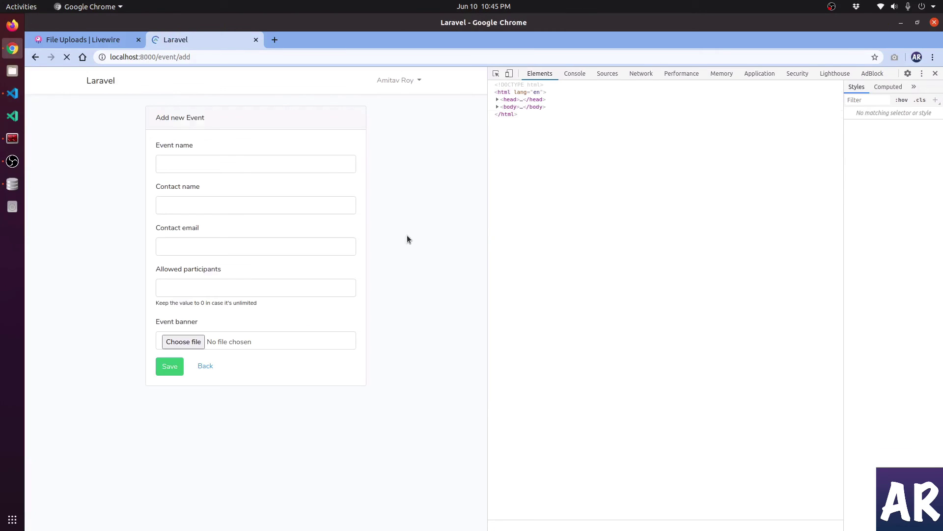
Autofill the Add new Event form with the Laravel Mumbai Online suggestion.
left_click(192, 162)
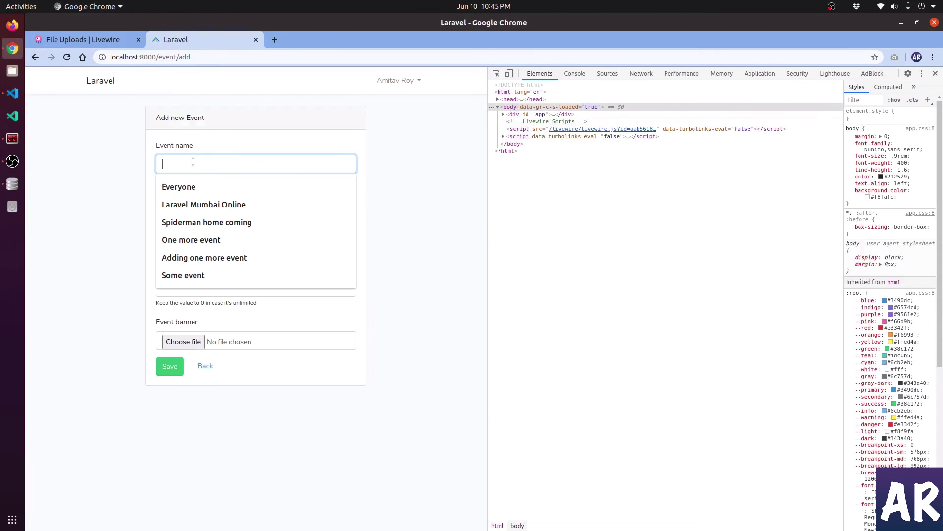
key("Down")
key("Down")
key("Return")
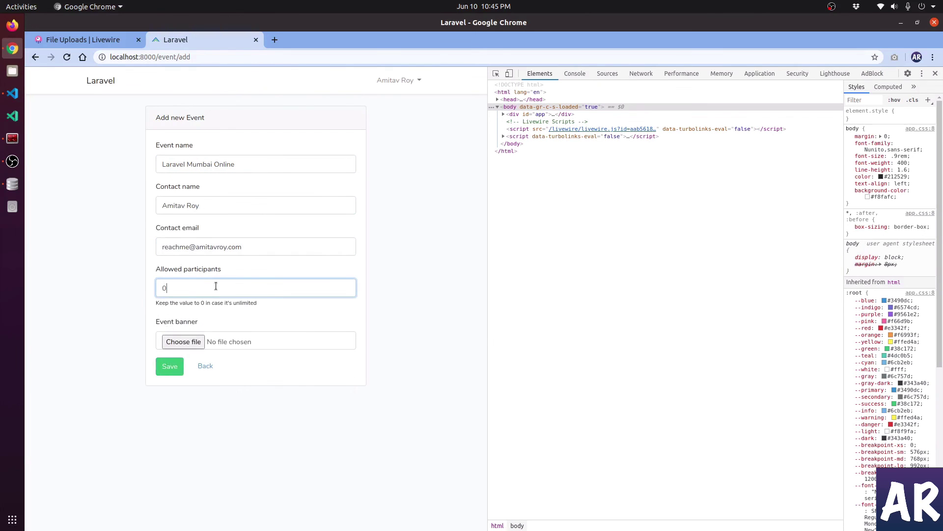
left_click(399, 266)
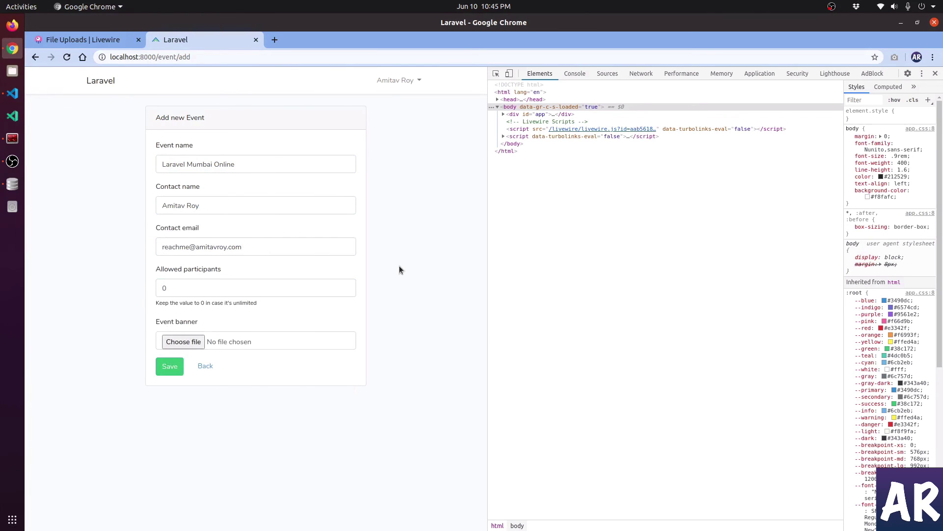
Attach laravel_banner.png as the banner, save the event, and open event 2's page.
left_click(183, 342)
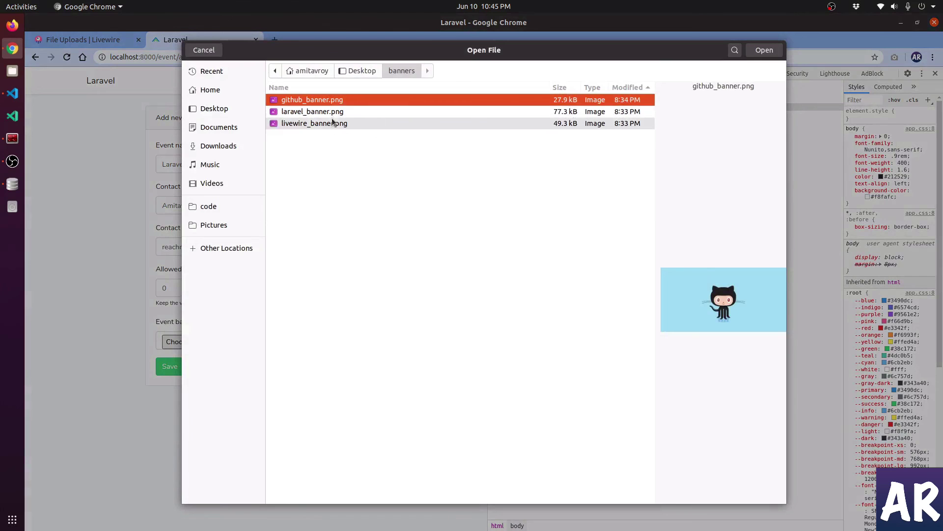
left_click(312, 111)
left_click(766, 52)
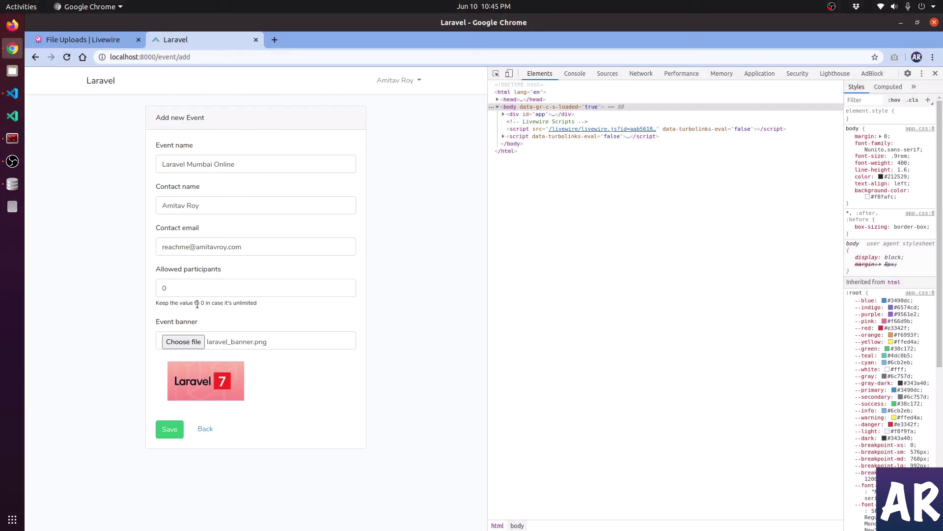
left_click(170, 429)
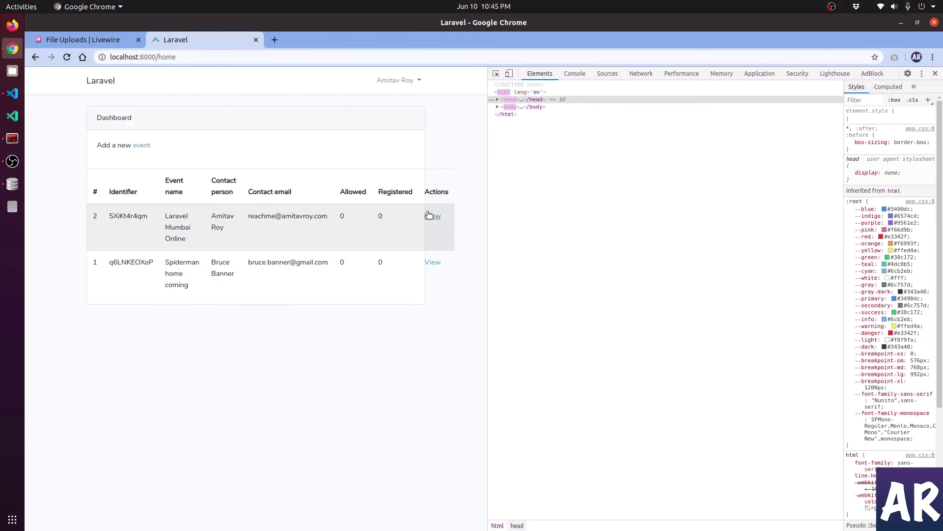
left_click(433, 215)
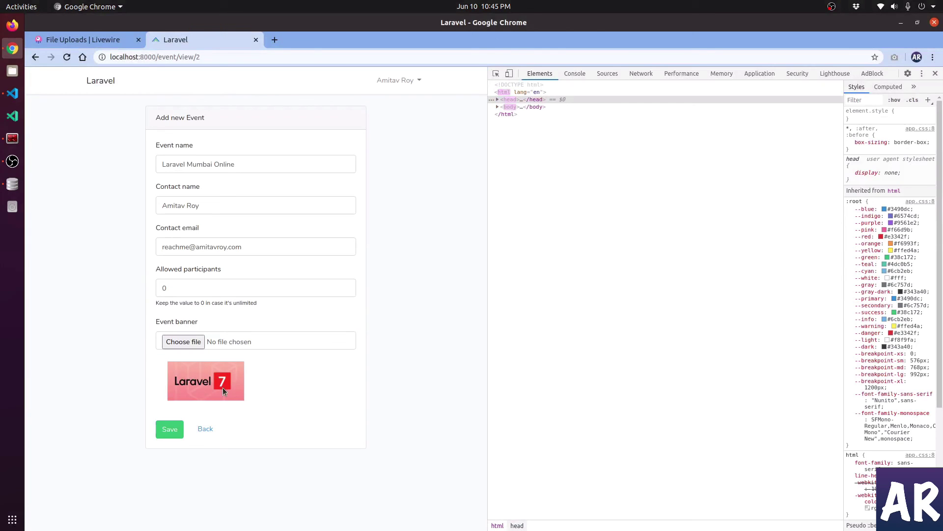
left_click(11, 93)
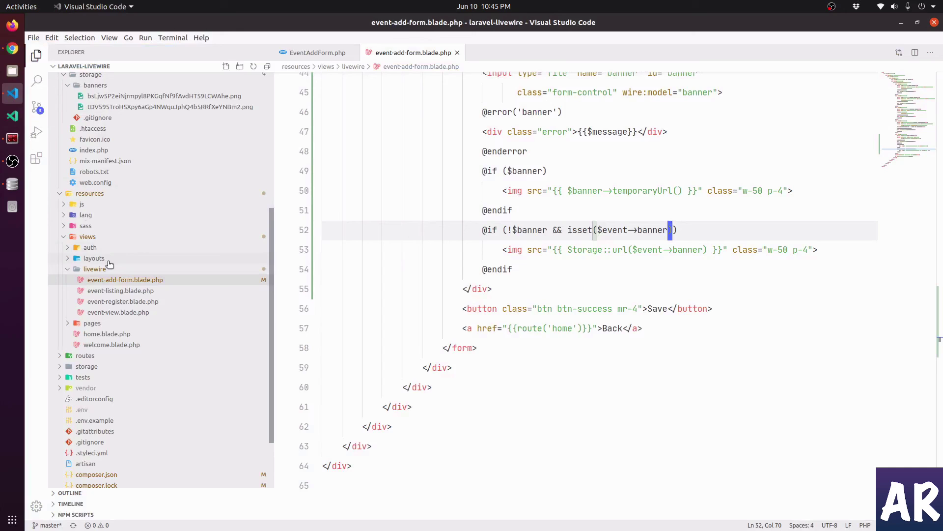
scroll(111, 183, "up", 1)
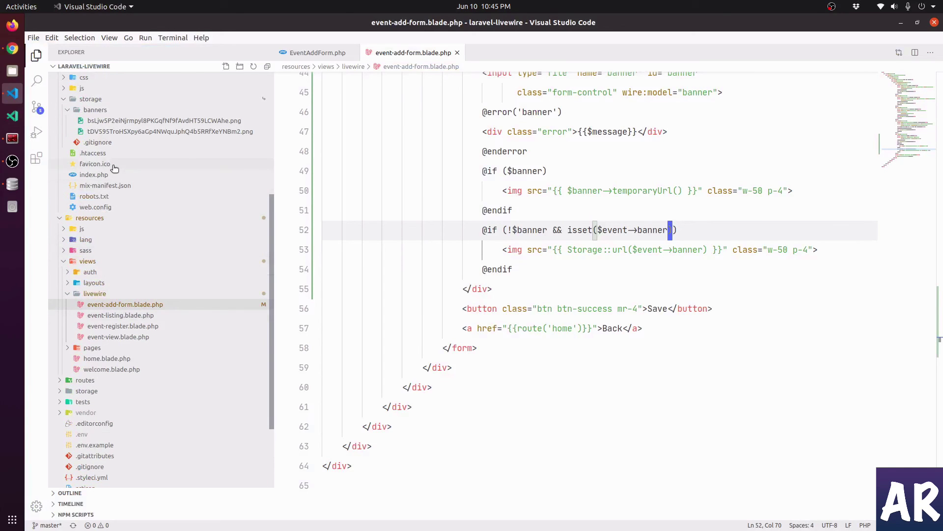
scroll(114, 170, "up", 2)
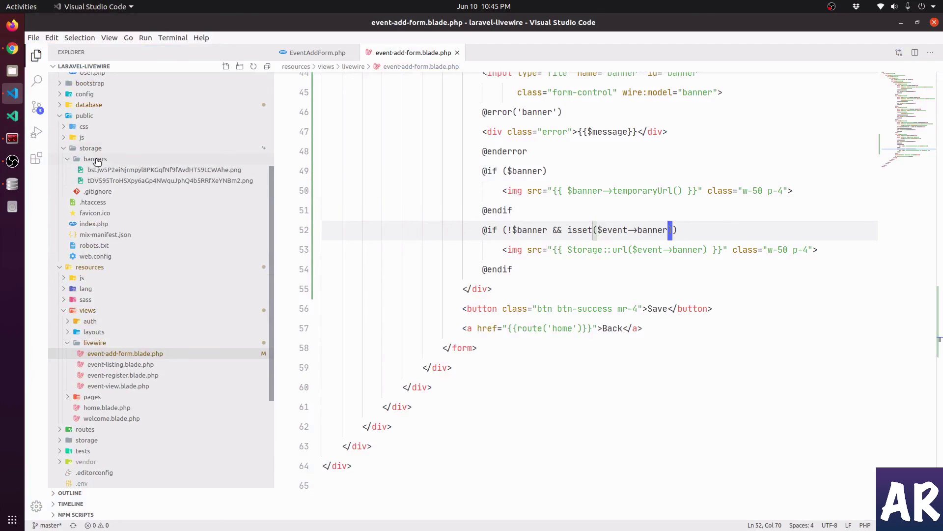
Refresh public/storage/banners and preview the newly stored Laravel 7 banner image.
left_click(96, 158)
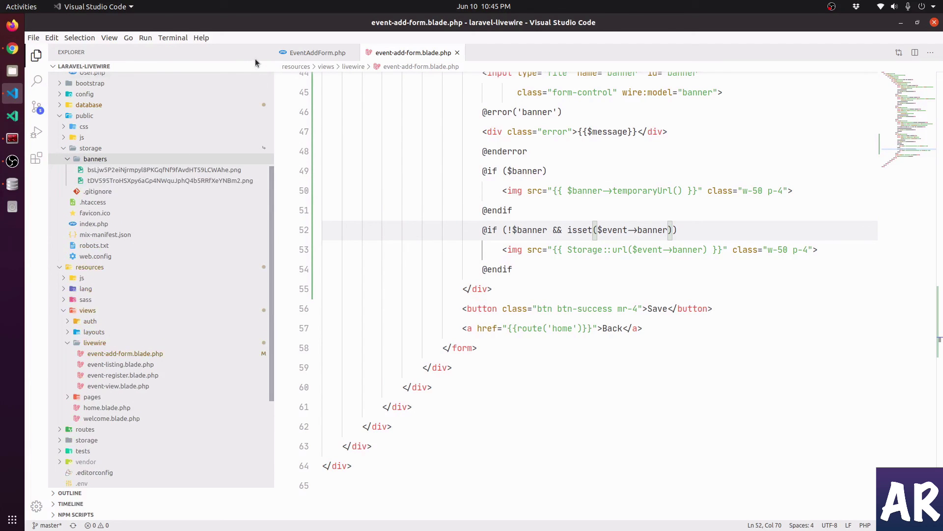
left_click(147, 190)
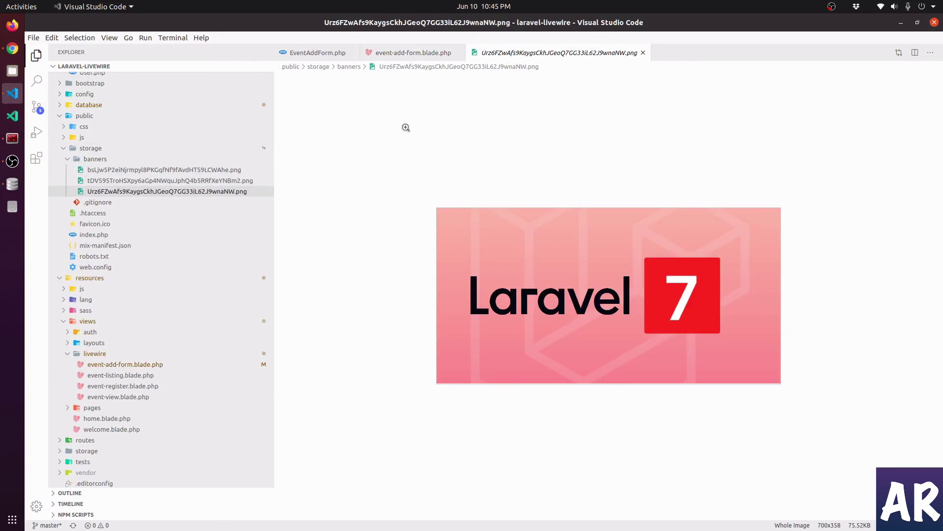
left_click(11, 48)
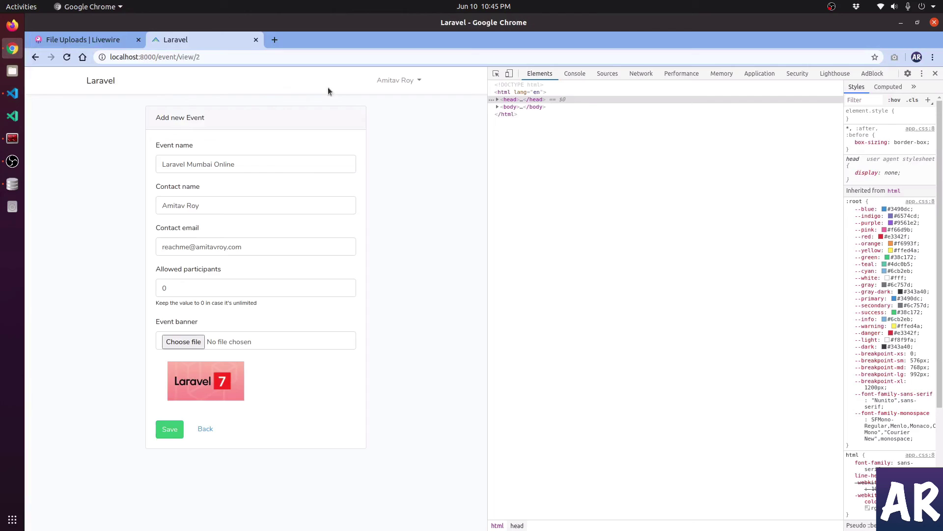
left_click(107, 41)
scroll(391, 254, "up", 10)
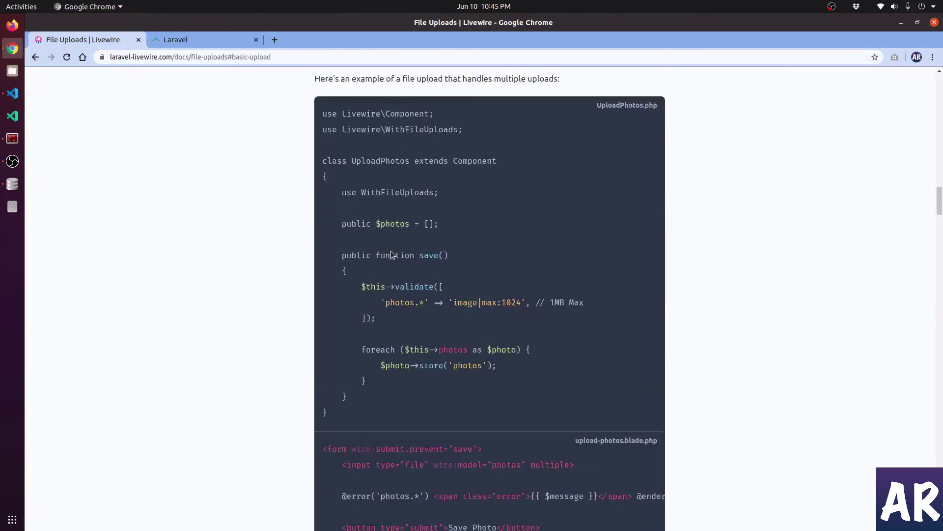
scroll(391, 255, "up", 10)
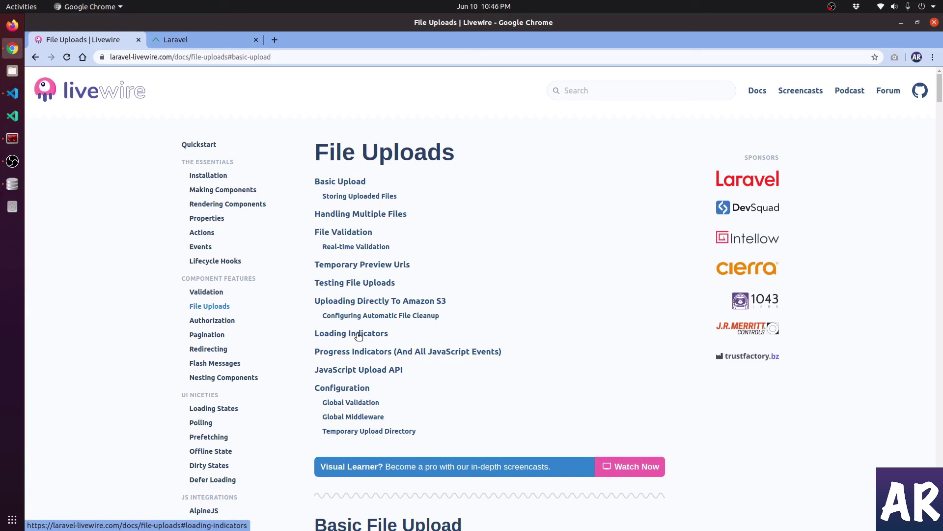
scroll(359, 335, "down", 5)
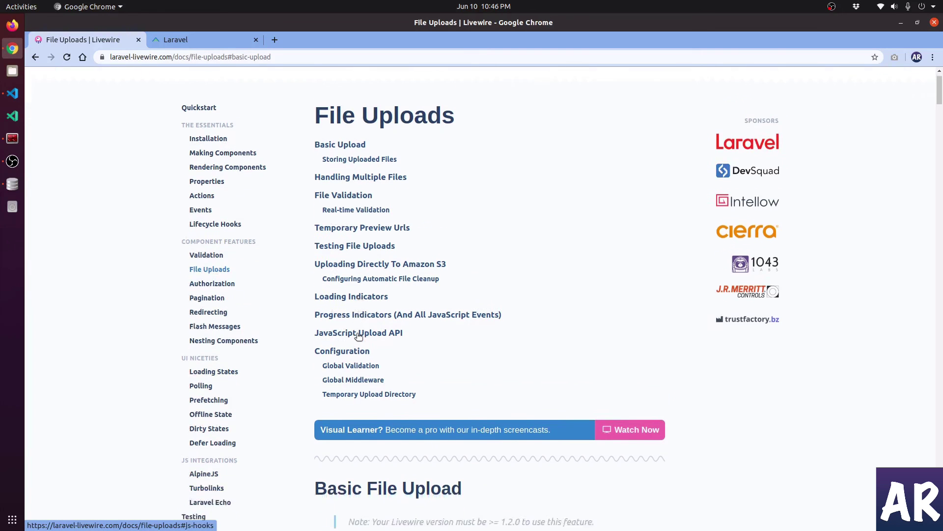
left_click(229, 39)
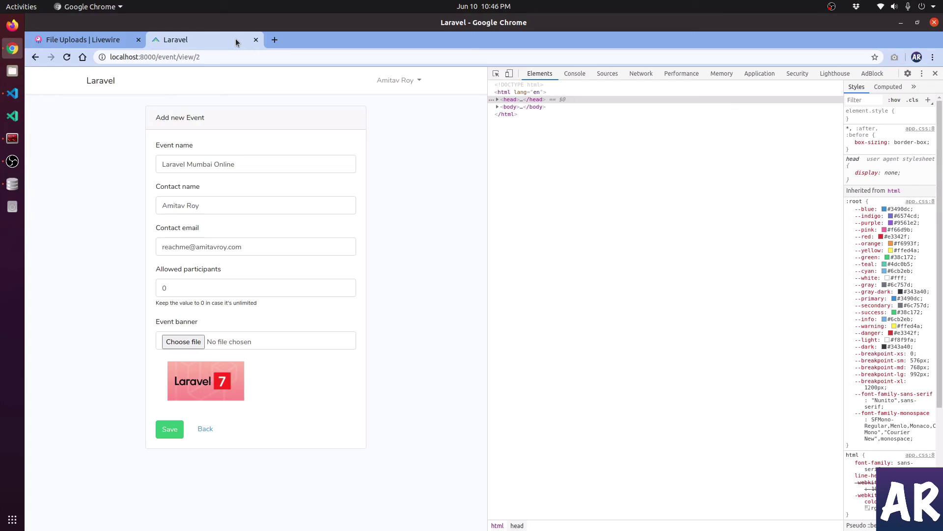